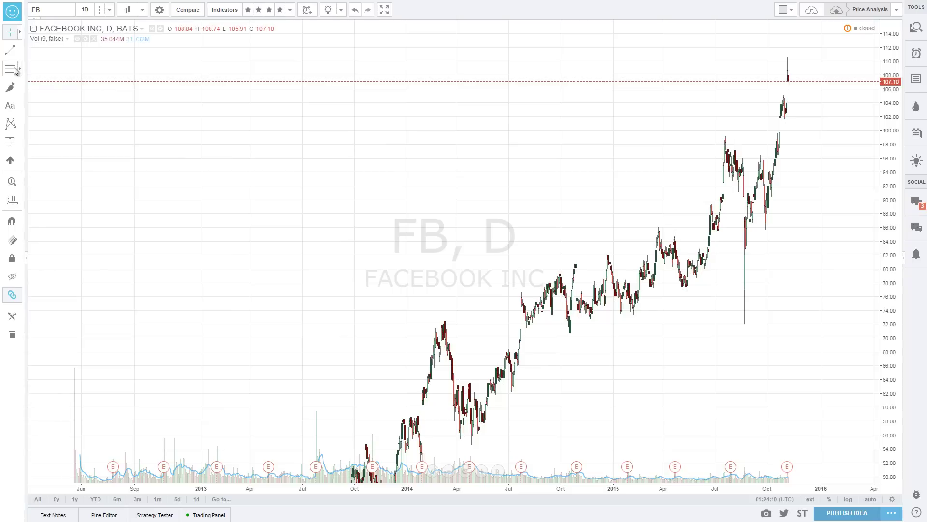
# Examine the list of Pitchfork, Gann and Fibonacci drawing tools and which entries are marked as favorites
pyautogui.click(20, 69)
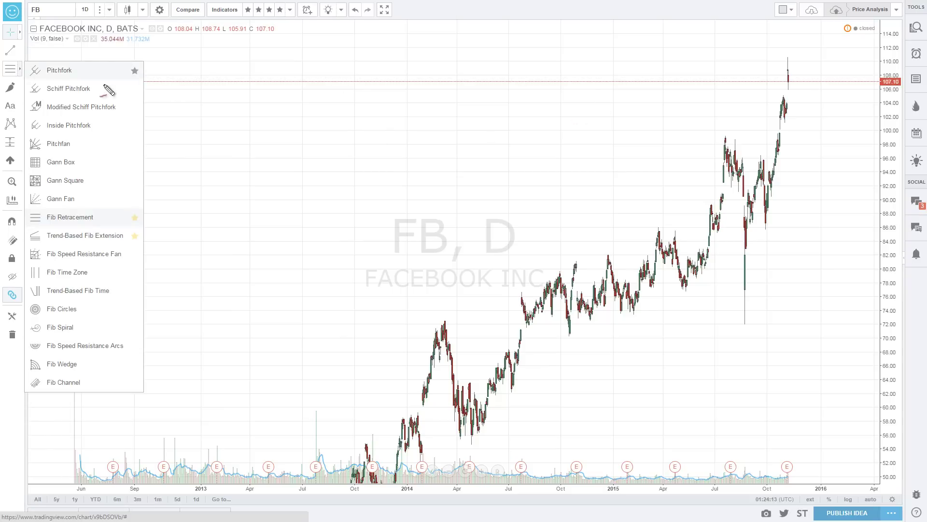
pyautogui.moveTo(21, 68); pyautogui.dragTo(119, 72)
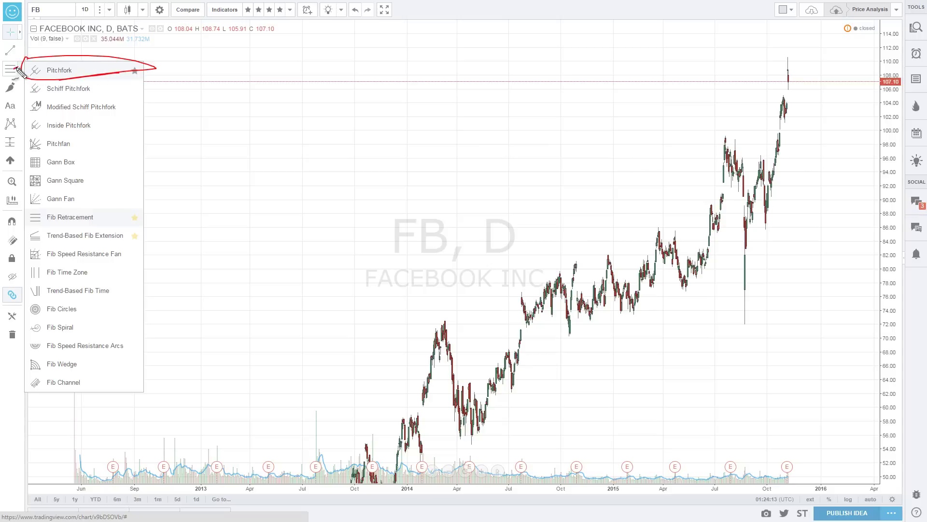
pyautogui.moveTo(13, 69); pyautogui.dragTo(135, 60)
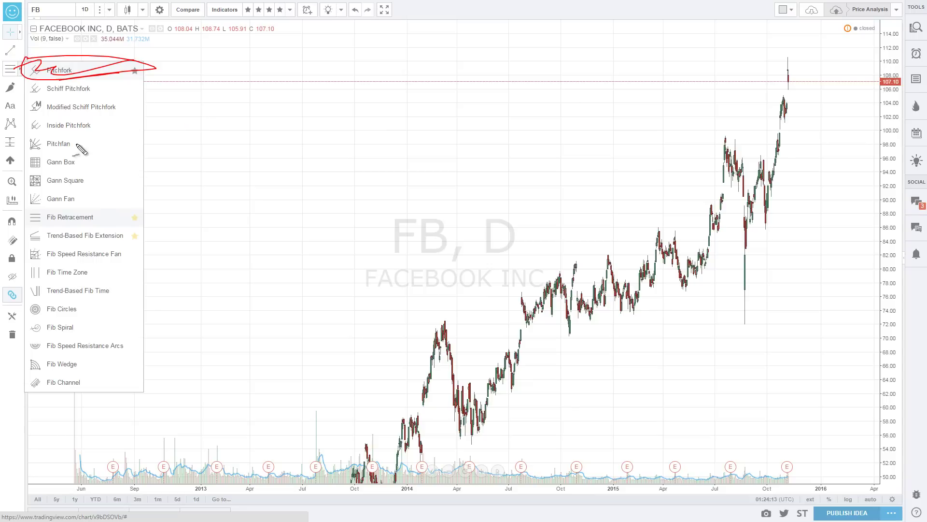
pyautogui.moveTo(112, 205); pyautogui.dragTo(186, 184)
pyautogui.moveTo(149, 233); pyautogui.dragTo(210, 225)
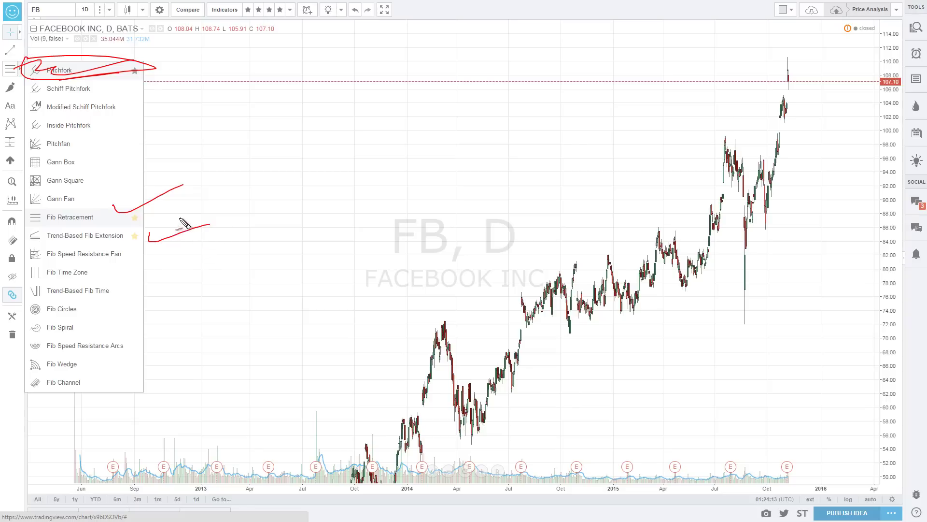
pyautogui.moveTo(131, 269); pyautogui.dragTo(180, 265)
pyautogui.moveTo(201, 176)
pyautogui.mouseDown()
pyautogui.moveTo(249, 182)
pyautogui.moveTo(207, 154)
pyautogui.mouseUp()
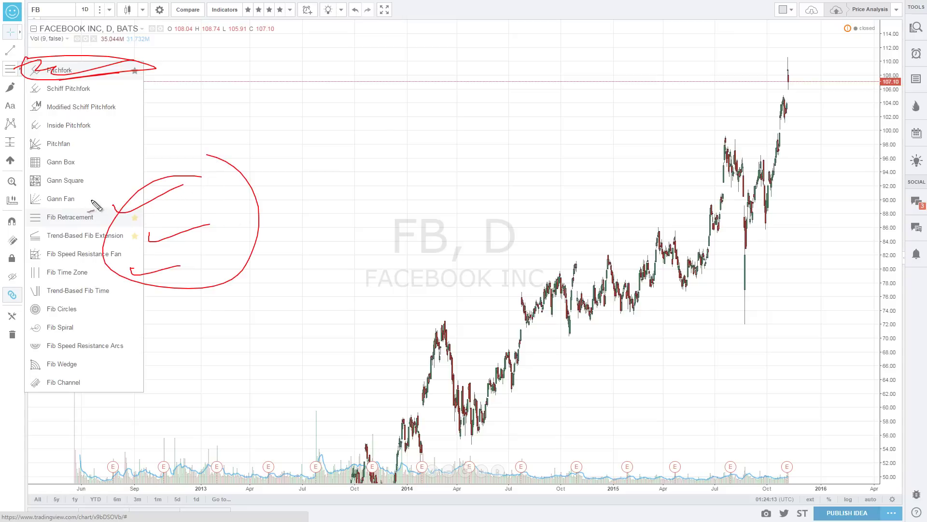
pyautogui.press('Escape')
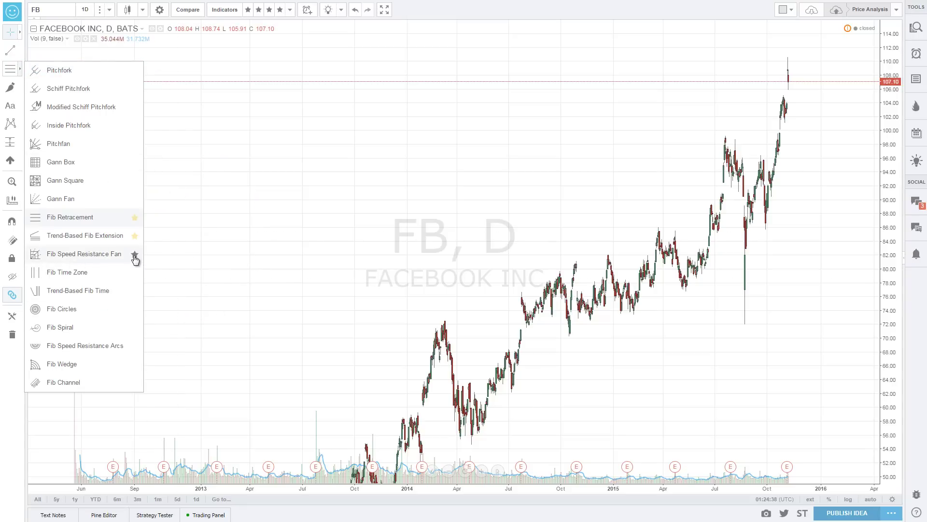
# Add Fib Speed Resistance Fan to the favorite drawing tools, remove it again, and add Fib Time Zone instead
pyautogui.click(136, 256)
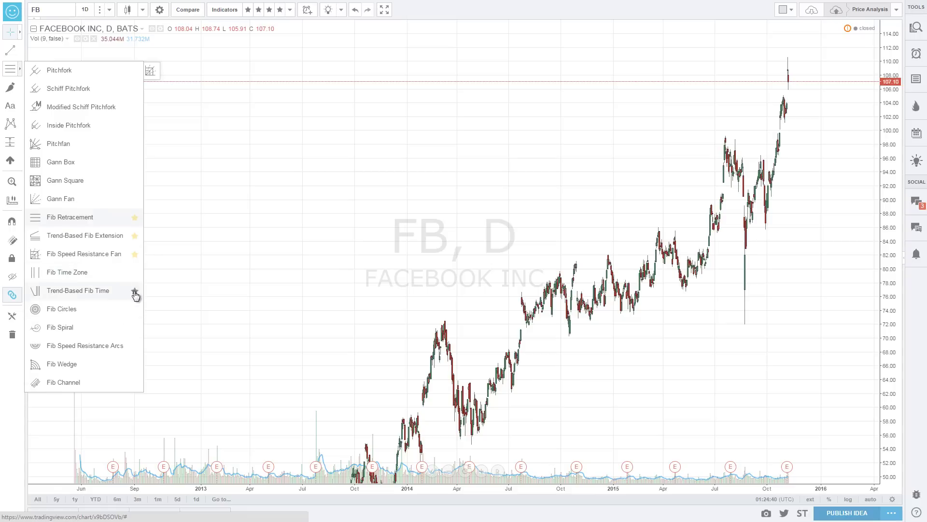
pyautogui.click(135, 255)
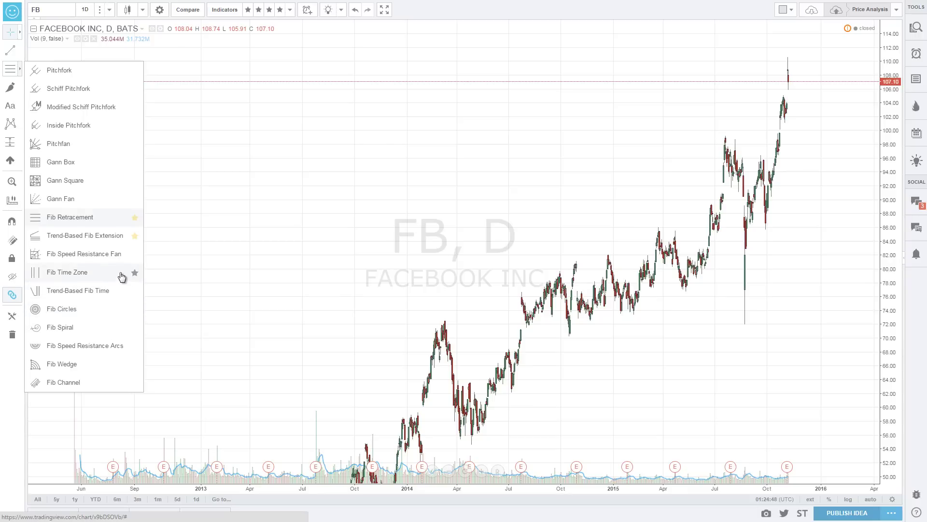
pyautogui.click(135, 274)
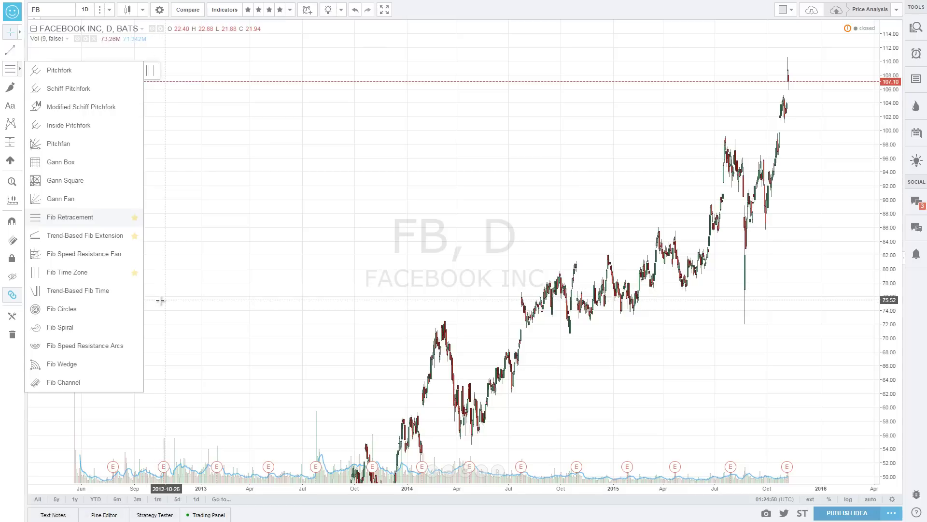
pyautogui.click(134, 236)
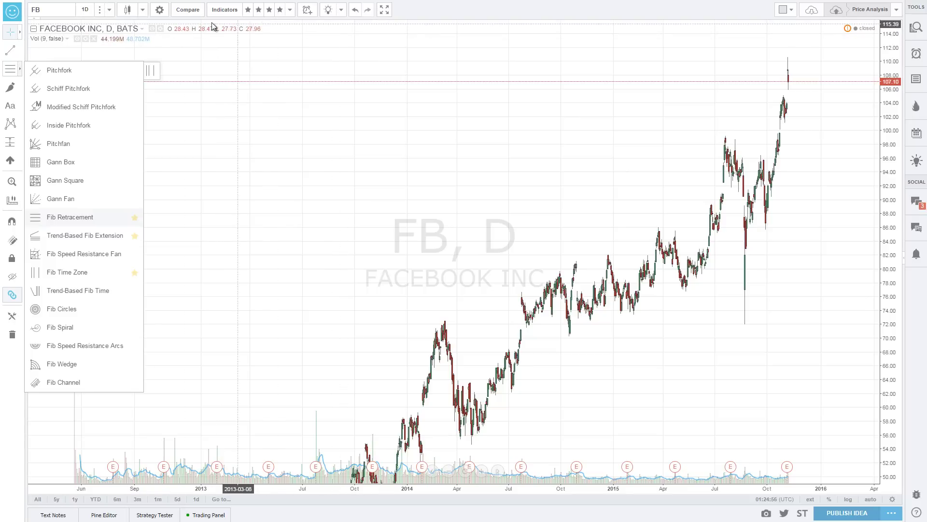
pyautogui.click(435, 15)
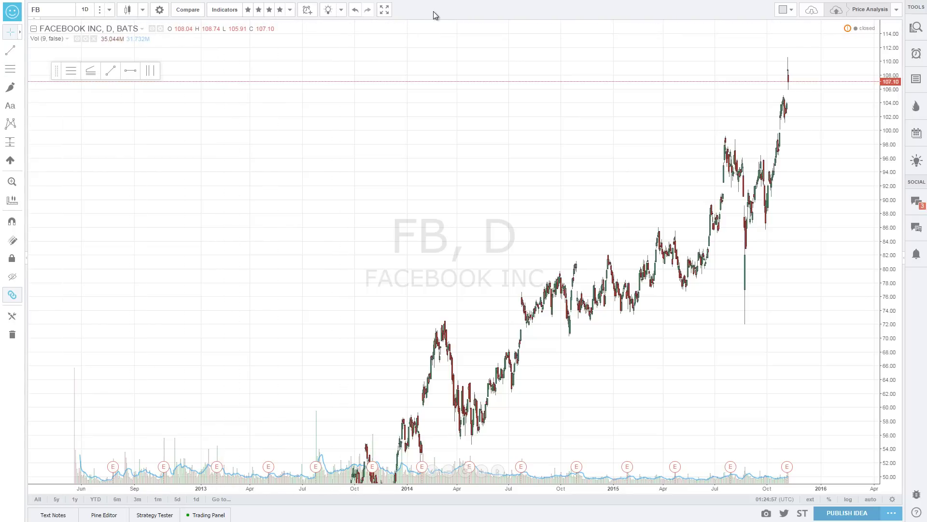
# Hide the Favorite Drawings Toolbar on the chart and show it again
pyautogui.rightClick(296, 227)
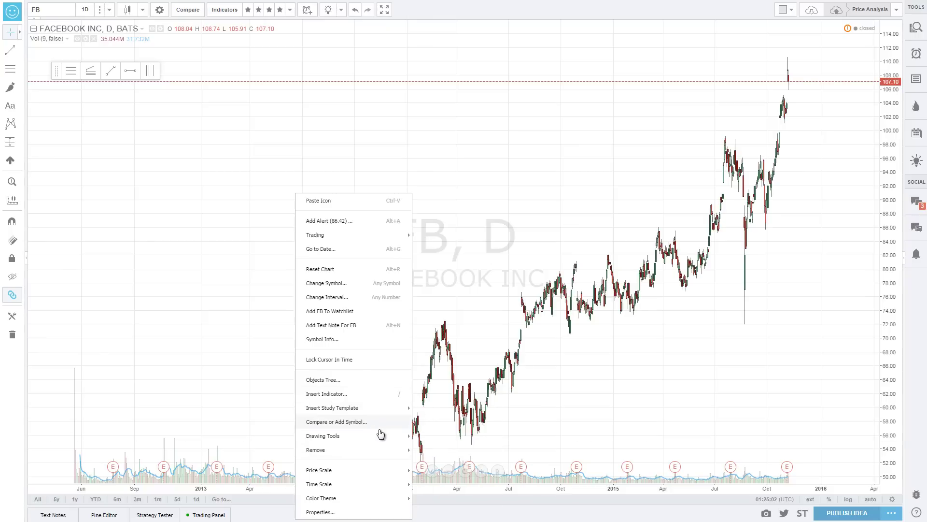
pyautogui.moveTo(389, 438)
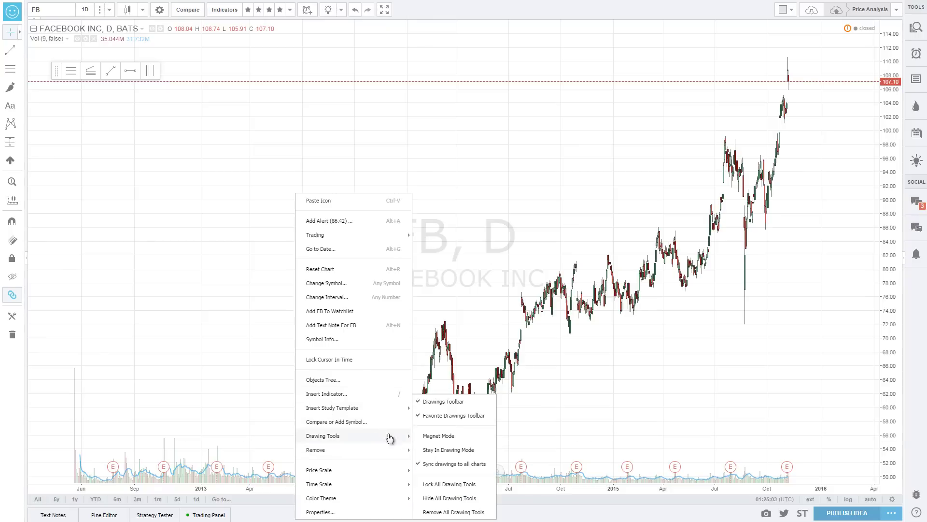
pyautogui.click(454, 420)
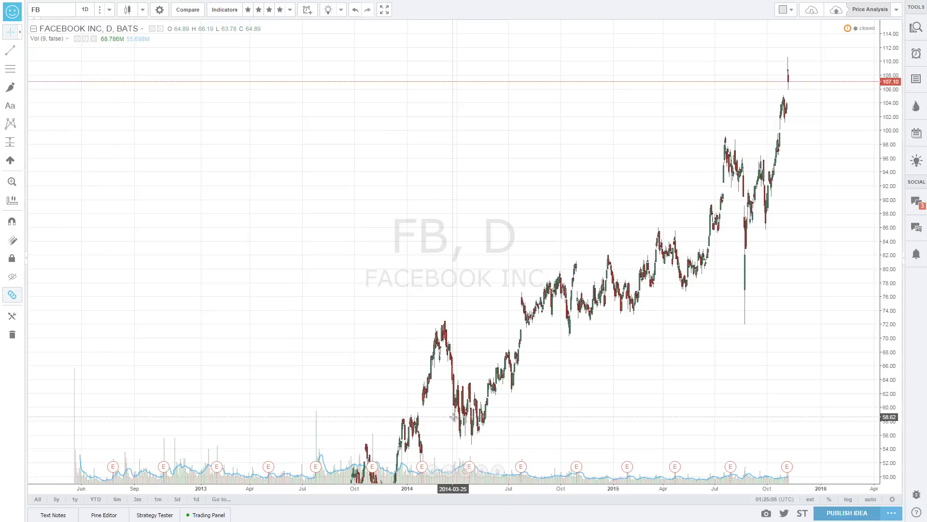
pyautogui.rightClick(251, 180)
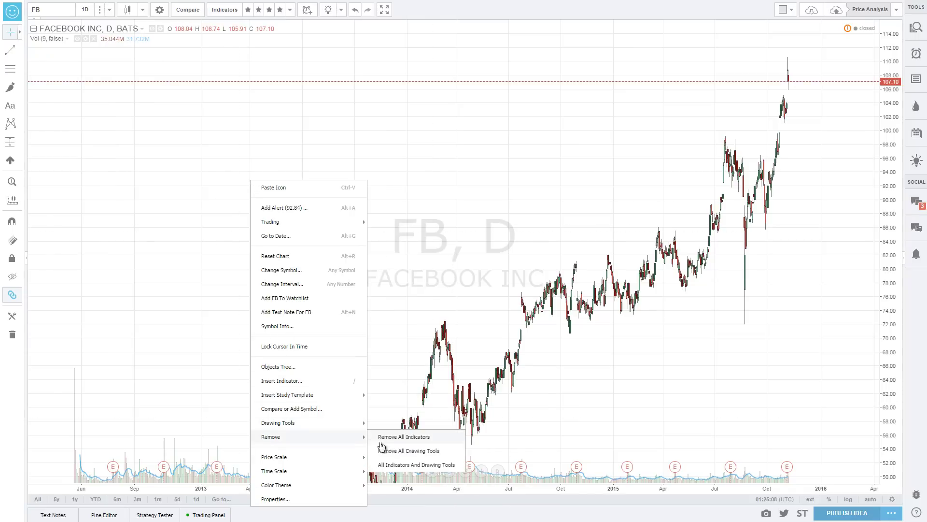
pyautogui.moveTo(347, 431)
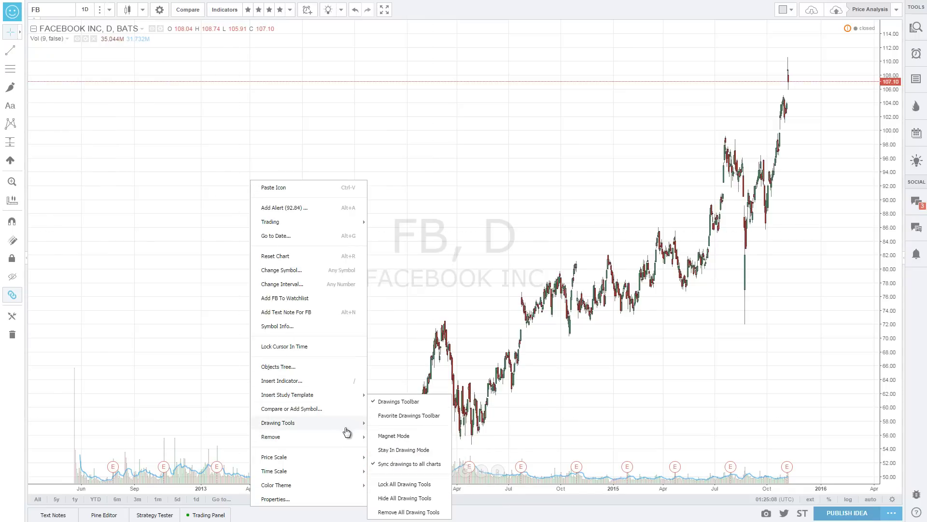
pyautogui.click(411, 416)
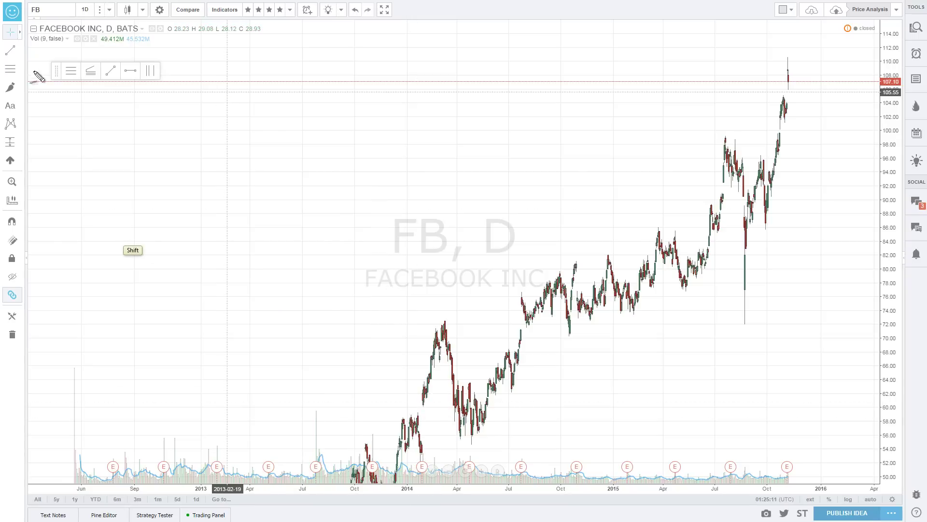
pyautogui.moveTo(48, 52)
pyautogui.mouseDown()
pyautogui.moveTo(166, 88)
pyautogui.moveTo(34, 59)
pyautogui.mouseUp()
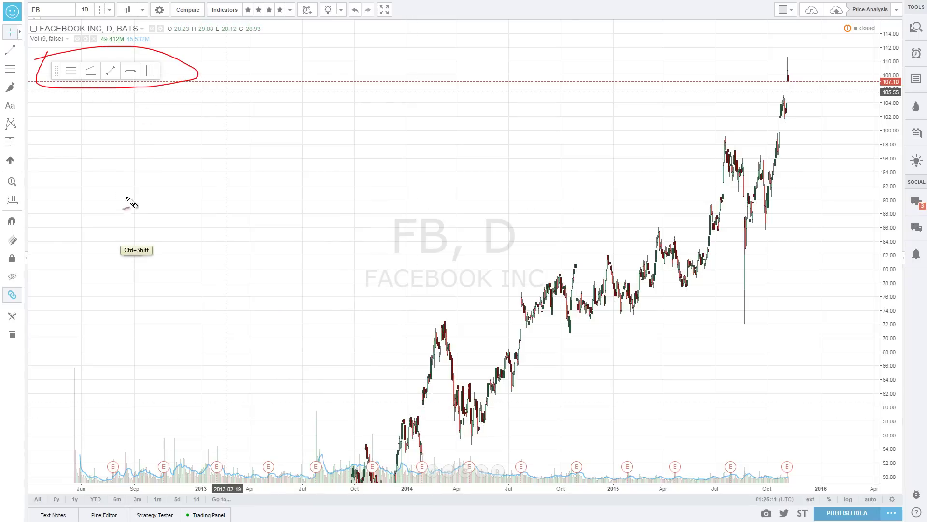
pyautogui.hotkey('ctrl', 'shift', 'd')
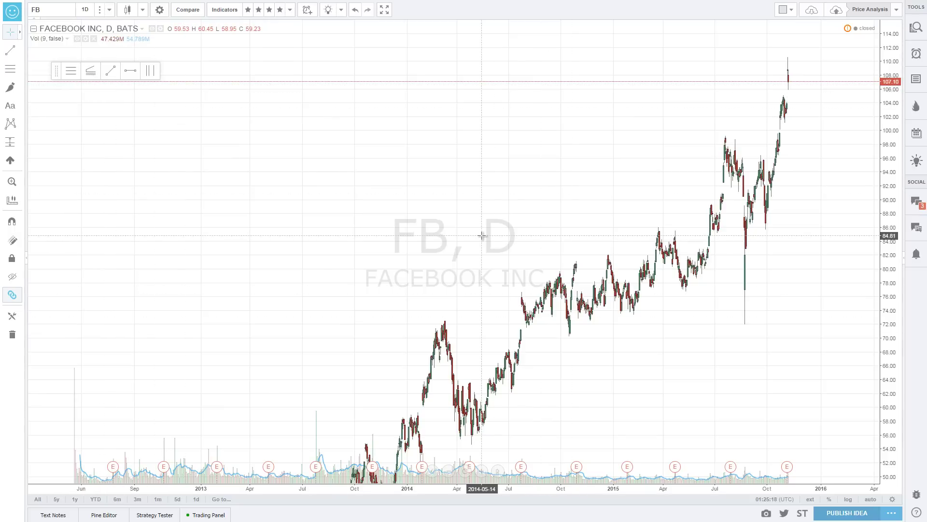
# Place a horizontal line on the FB daily chart at about 72.41, level with the early 2014 peak
pyautogui.scroll(-1, 482, 289)
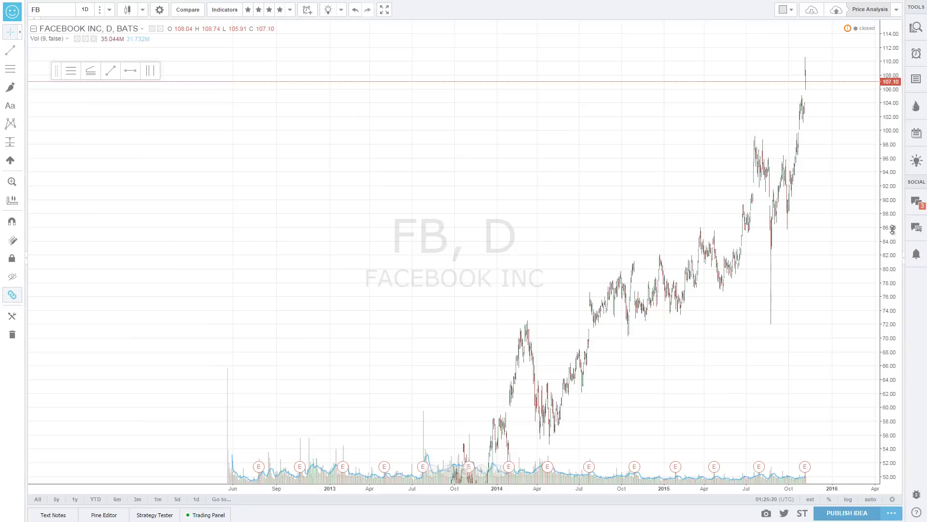
pyautogui.moveTo(892, 227); pyautogui.dragTo(893, 271)
pyautogui.moveTo(774, 292); pyautogui.dragTo(769, 267)
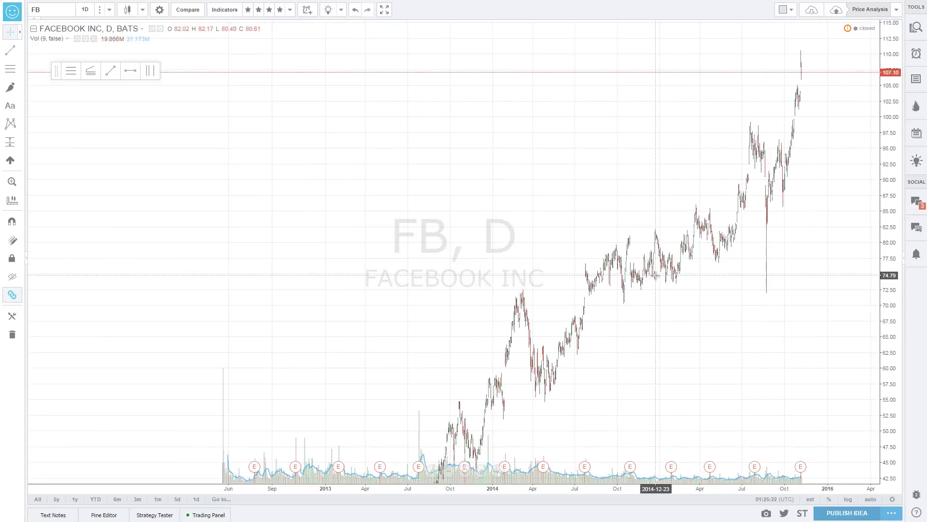
pyautogui.scroll(5, 662, 259)
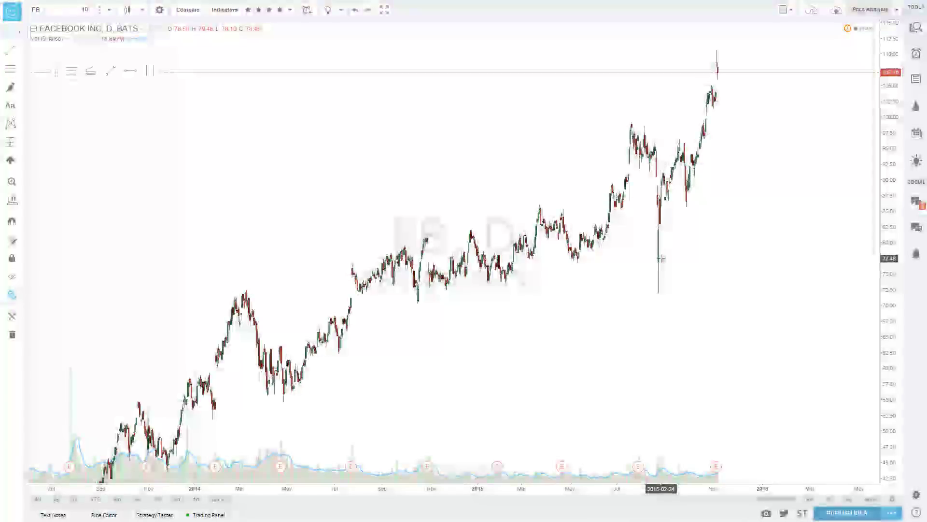
pyautogui.scroll(1, 661, 258)
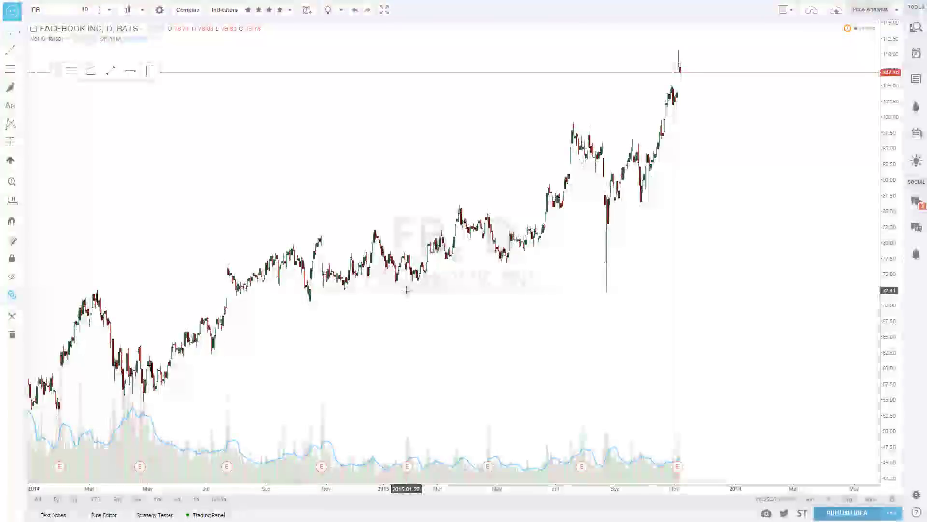
pyautogui.press('alt')
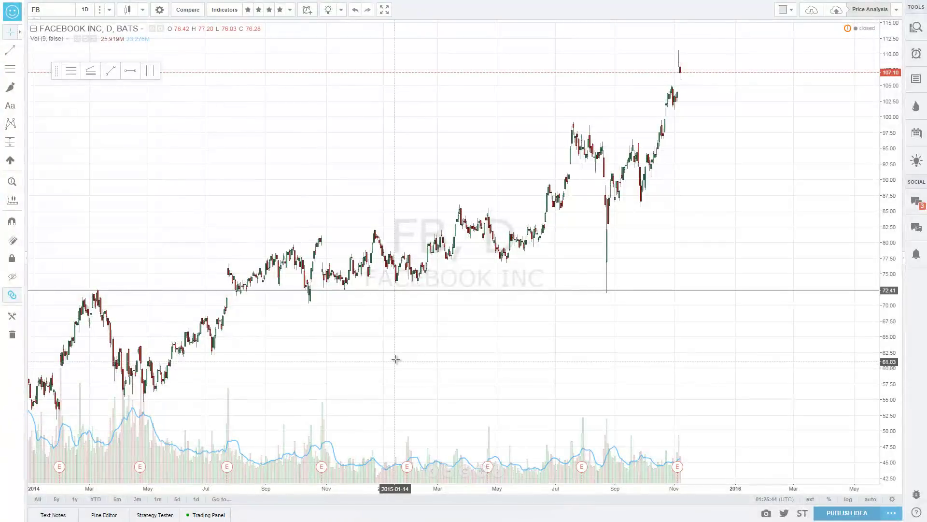
# Switch the chart symbol to GOOGL and return it to FB
pyautogui.scroll(-3, 396, 359)
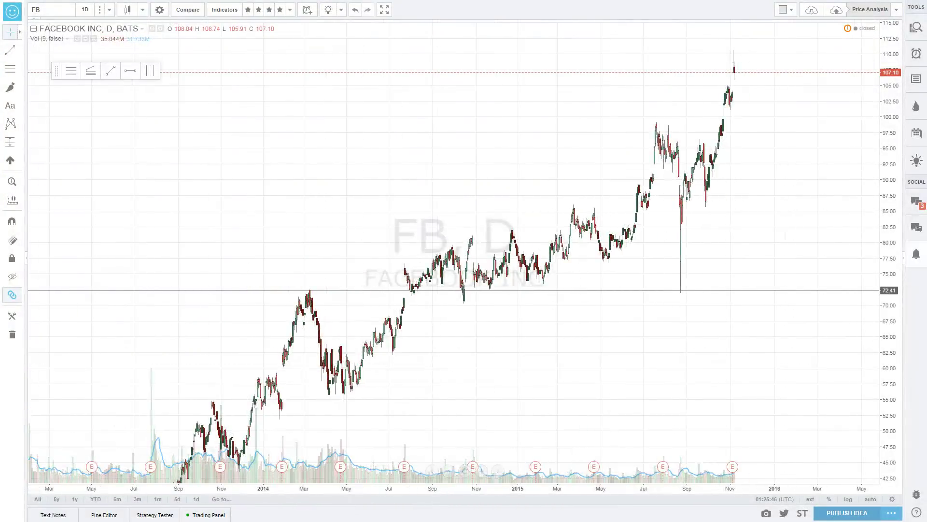
pyautogui.moveTo(897, 184); pyautogui.dragTo(867, 329)
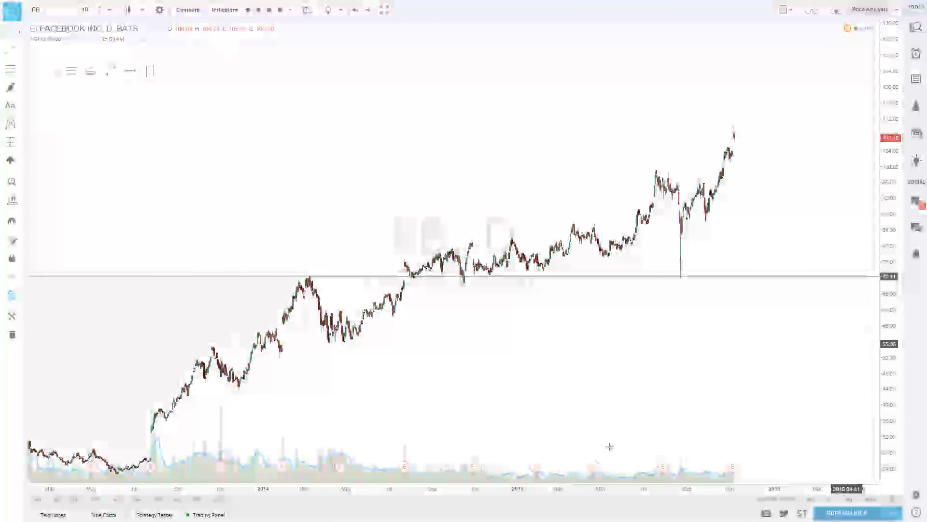
pyautogui.moveTo(402, 411); pyautogui.dragTo(376, 374)
pyautogui.scroll(-4, 413, 368)
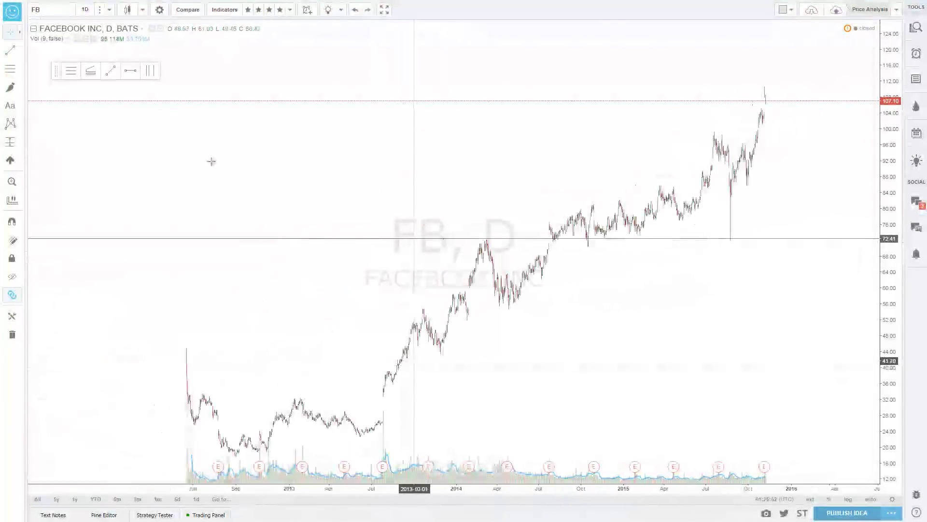
pyautogui.click(61, 7)
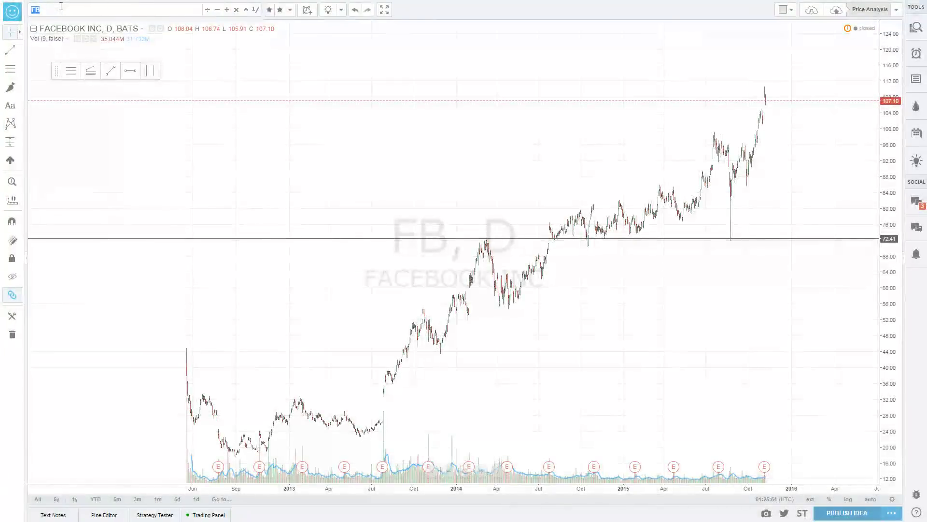
pyautogui.write('GOOGL')
pyautogui.press('Return')
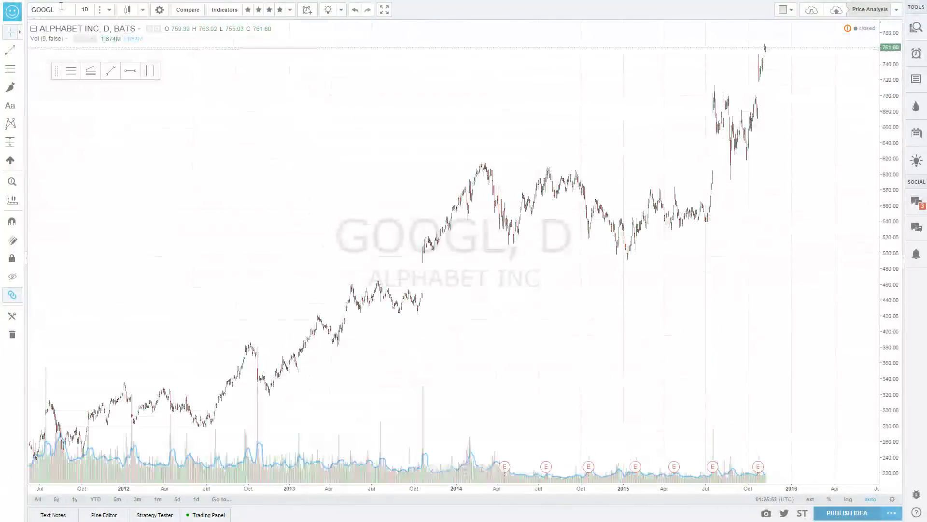
pyautogui.click(62, 8)
pyautogui.write('FB')
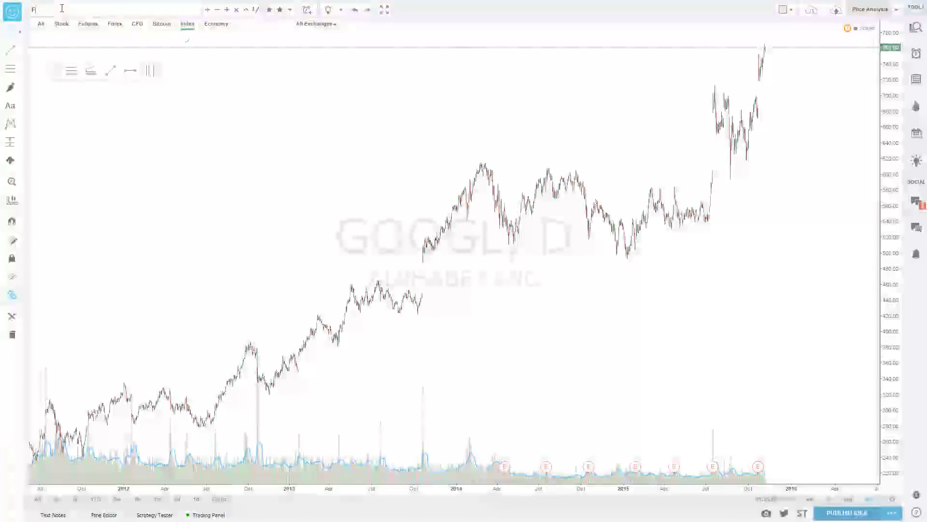
pyautogui.press('Return')
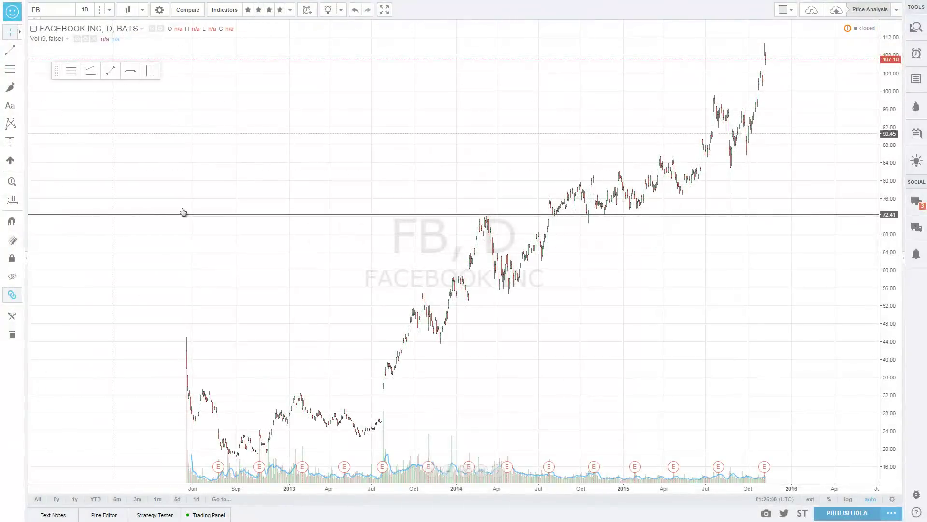
# Draw a Fib Retracement from the September 2012 low at about 17.34 to about 110.54 near May 2016
pyautogui.scroll(3, 238, 261)
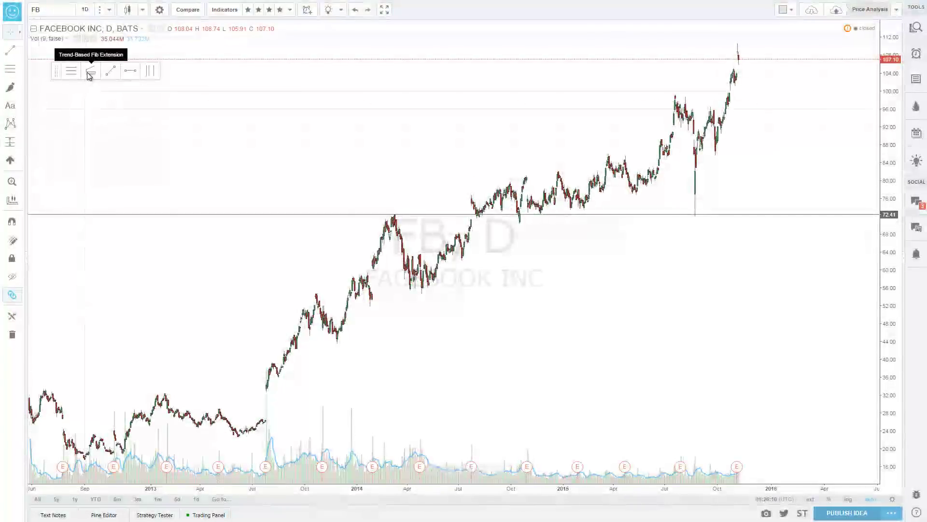
pyautogui.click(71, 76)
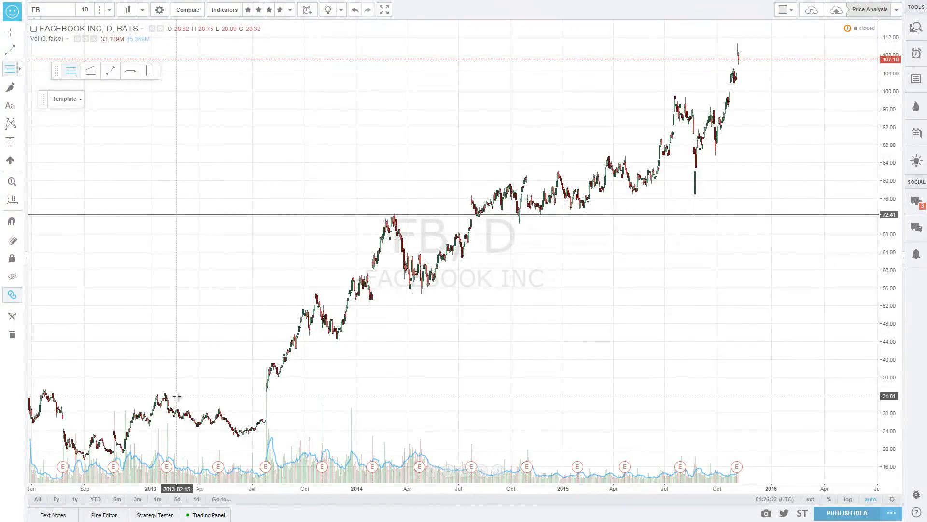
pyautogui.click(84, 461)
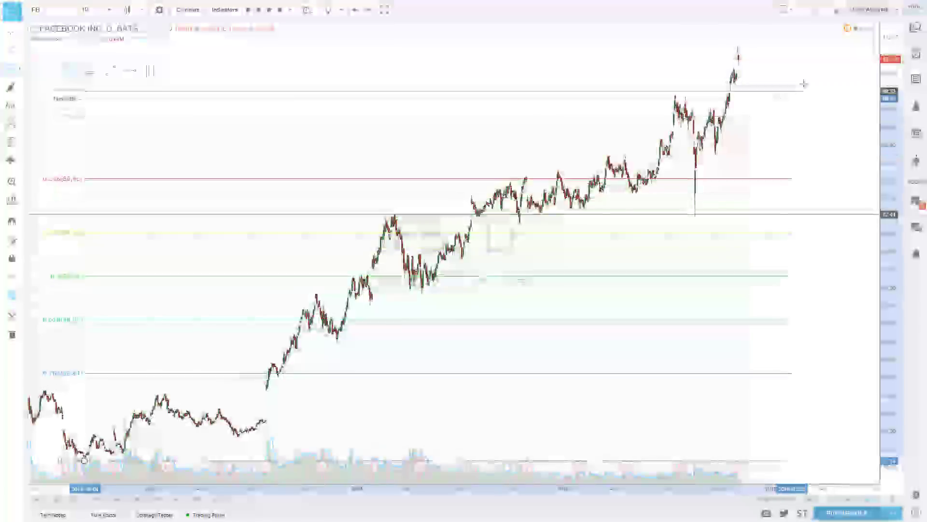
pyautogui.click(843, 43)
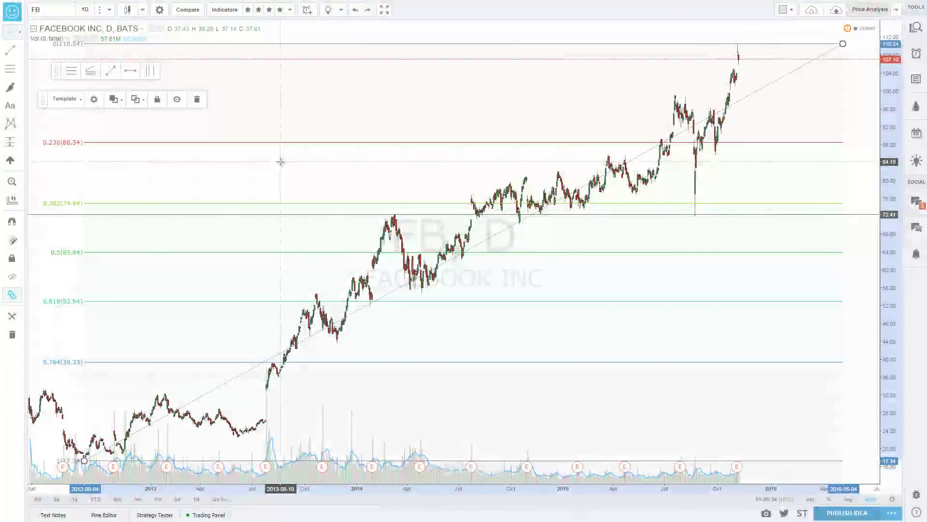
pyautogui.press('shift')
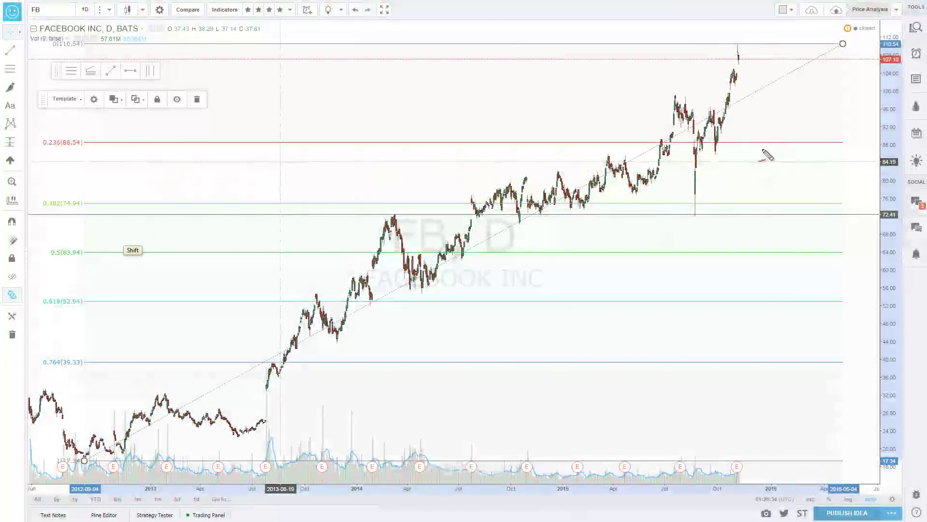
pyautogui.moveTo(736, 144); pyautogui.dragTo(752, 140)
pyautogui.moveTo(751, 46)
pyautogui.mouseDown()
pyautogui.moveTo(810, 46)
pyautogui.moveTo(779, 141)
pyautogui.moveTo(793, 130)
pyautogui.mouseUp()
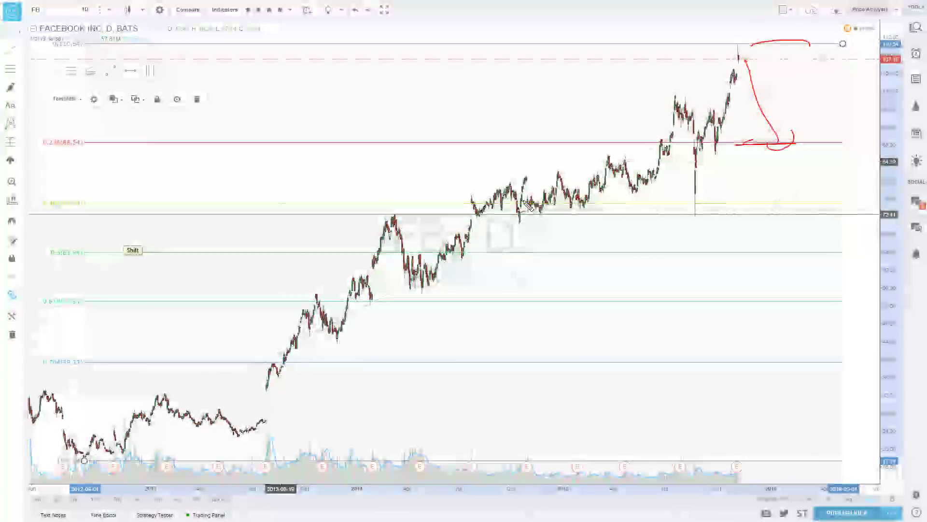
pyautogui.moveTo(43, 130)
pyautogui.mouseDown()
pyautogui.moveTo(77, 125)
pyautogui.moveTo(46, 127)
pyautogui.moveTo(95, 163)
pyautogui.mouseUp()
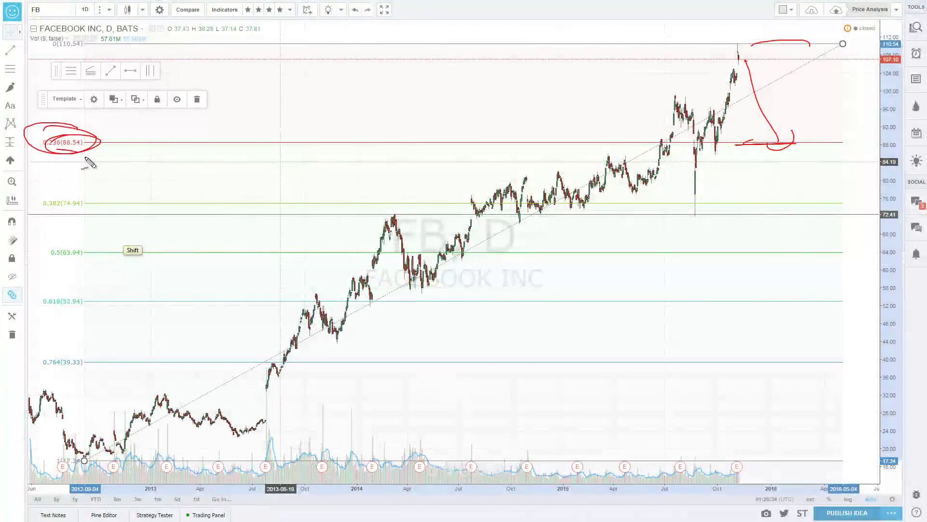
pyautogui.press('Escape')
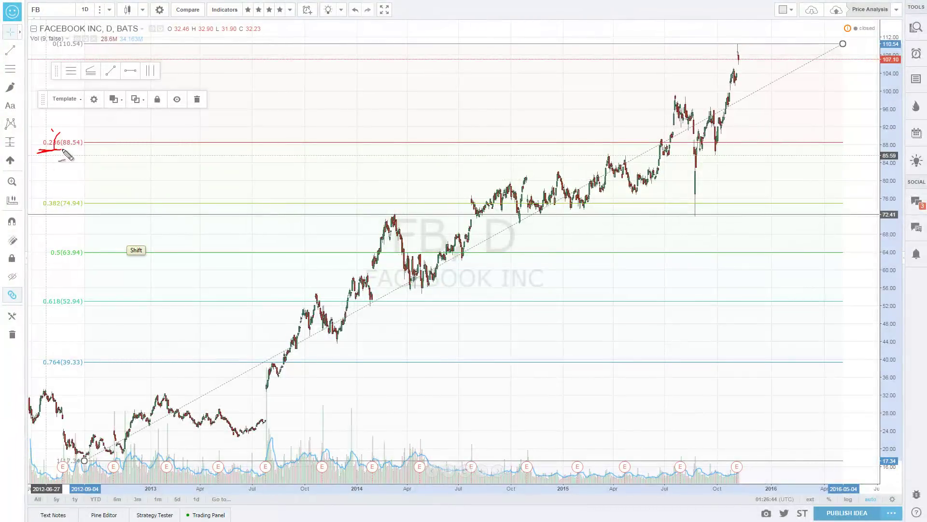
pyautogui.moveTo(63, 150); pyautogui.dragTo(45, 150)
pyautogui.press('Escape')
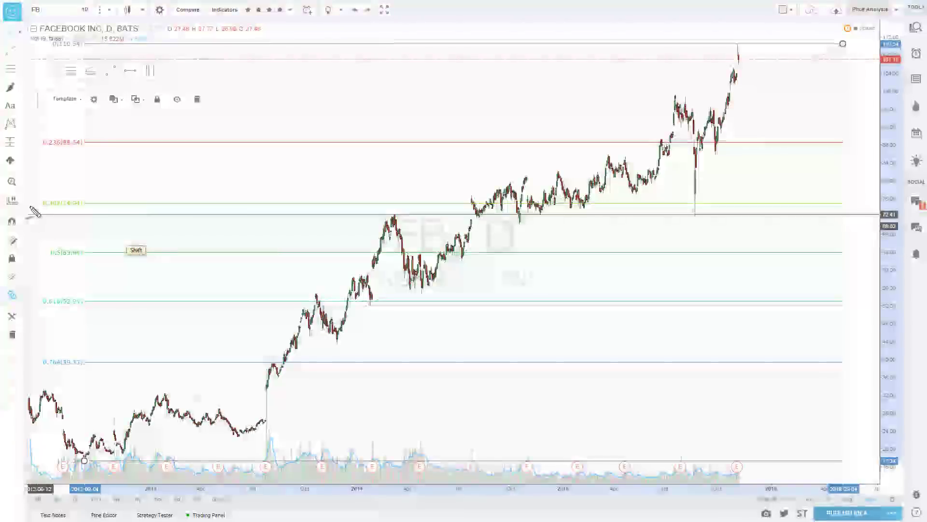
pyautogui.moveTo(30, 192)
pyautogui.mouseDown()
pyautogui.moveTo(100, 207)
pyautogui.moveTo(84, 210)
pyautogui.mouseUp()
pyautogui.moveTo(53, 241)
pyautogui.mouseDown()
pyautogui.moveTo(44, 267)
pyautogui.moveTo(44, 244)
pyautogui.mouseUp()
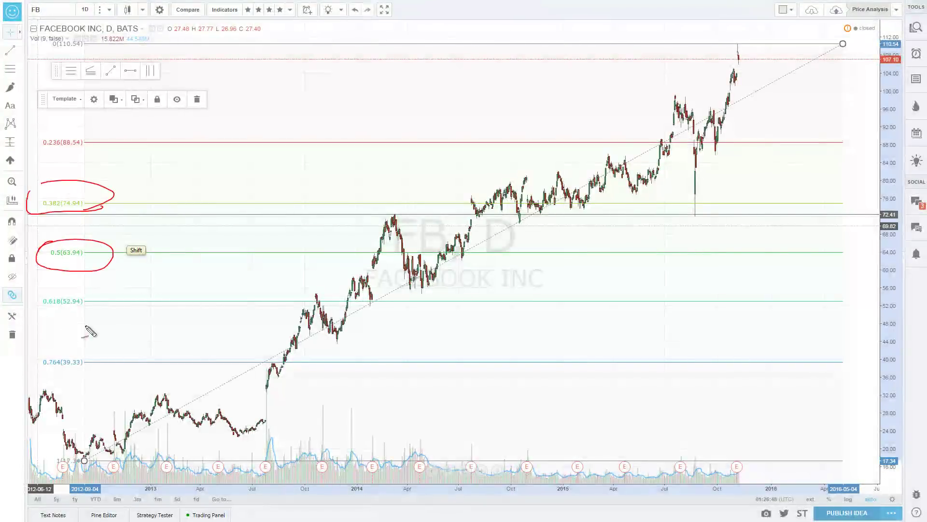
pyautogui.moveTo(61, 293); pyautogui.dragTo(47, 305)
pyautogui.moveTo(32, 359)
pyautogui.mouseDown()
pyautogui.moveTo(72, 349)
pyautogui.moveTo(28, 366)
pyautogui.mouseUp()
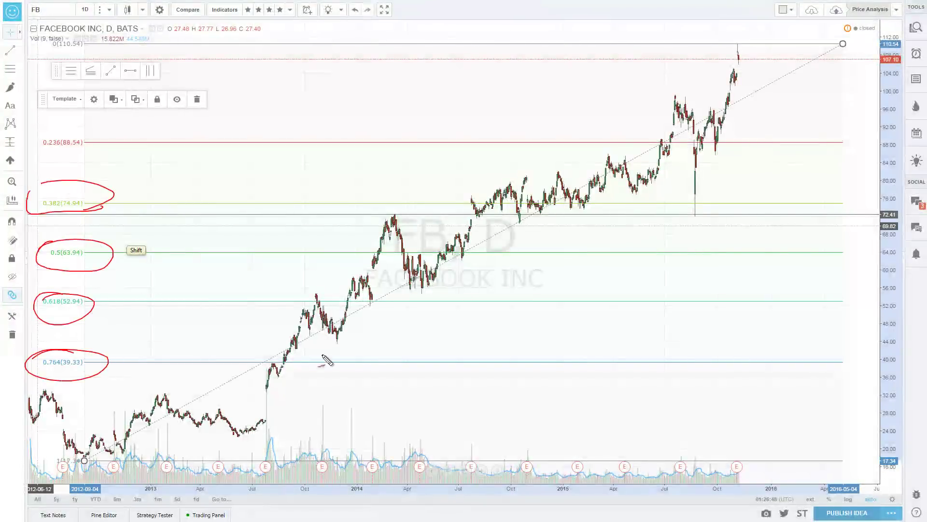
pyautogui.moveTo(751, 184)
pyautogui.mouseDown()
pyautogui.moveTo(776, 404)
pyautogui.moveTo(796, 392)
pyautogui.mouseUp()
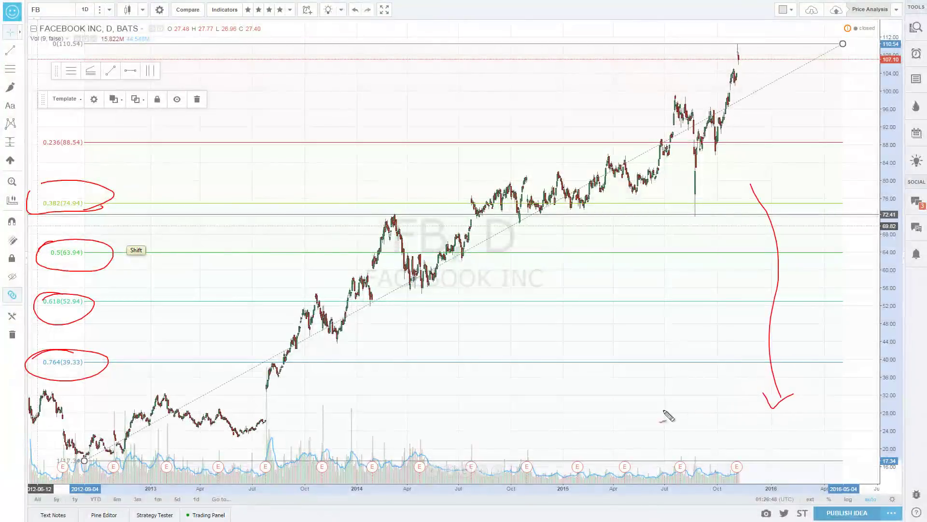
pyautogui.press('Escape')
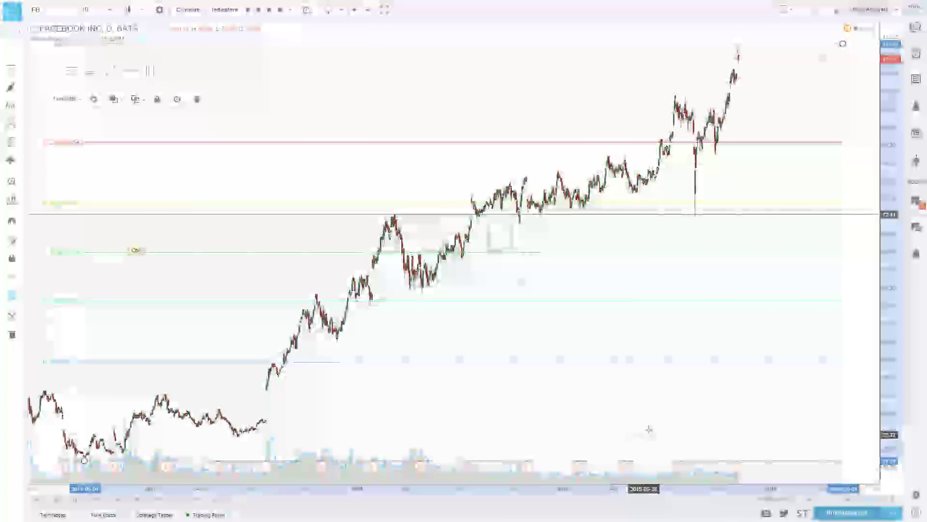
pyautogui.hotkey('ctrl', 'shift', 'd')
pyautogui.moveTo(730, 93)
pyautogui.mouseDown()
pyautogui.moveTo(738, 87)
pyautogui.moveTo(797, 152)
pyautogui.moveTo(810, 154)
pyautogui.moveTo(795, 201)
pyautogui.moveTo(835, 205)
pyautogui.moveTo(788, 207)
pyautogui.moveTo(798, 263)
pyautogui.moveTo(843, 258)
pyautogui.moveTo(766, 260)
pyautogui.mouseUp()
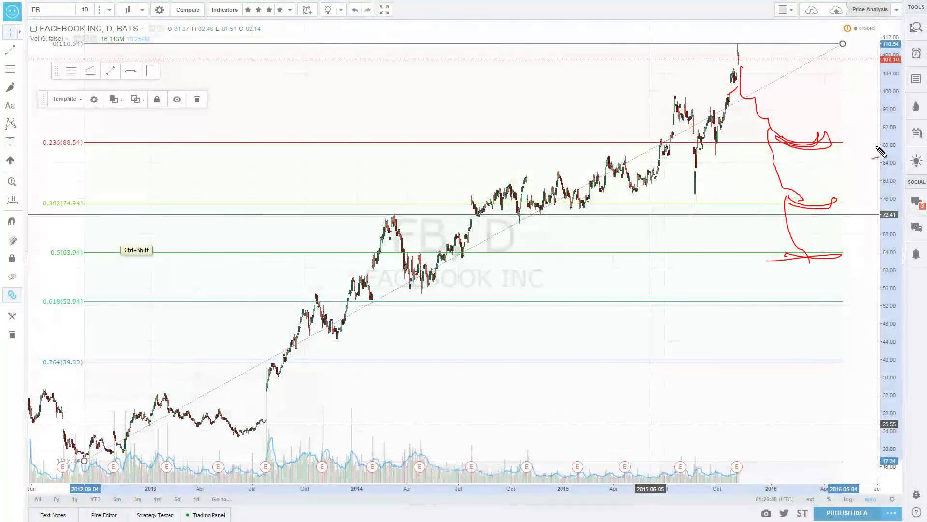
pyautogui.moveTo(537, 314)
pyautogui.mouseDown()
pyautogui.moveTo(559, 356)
pyautogui.moveTo(529, 319)
pyautogui.moveTo(689, 325)
pyautogui.moveTo(781, 287)
pyautogui.mouseUp()
pyautogui.click(757, 272)
pyautogui.moveTo(701, 360); pyautogui.dragTo(801, 309)
pyautogui.press('Escape')
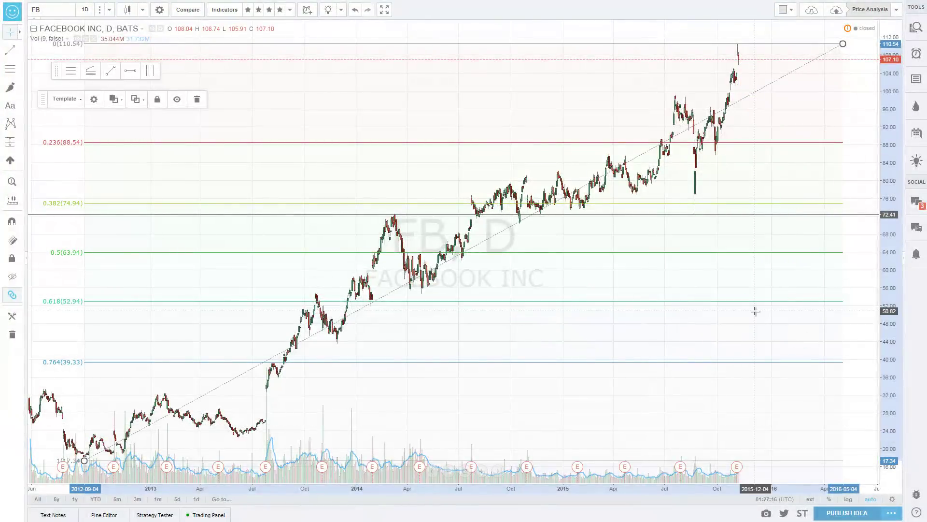
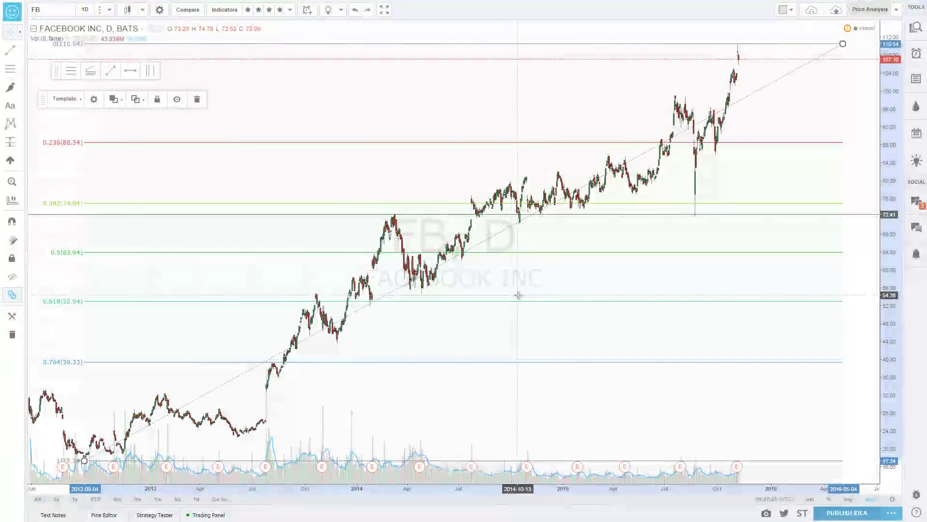
# Hide the 0.236 and 0.764 levels of the Fib Retracement on the FB chart
pyautogui.rightClick(415, 205)
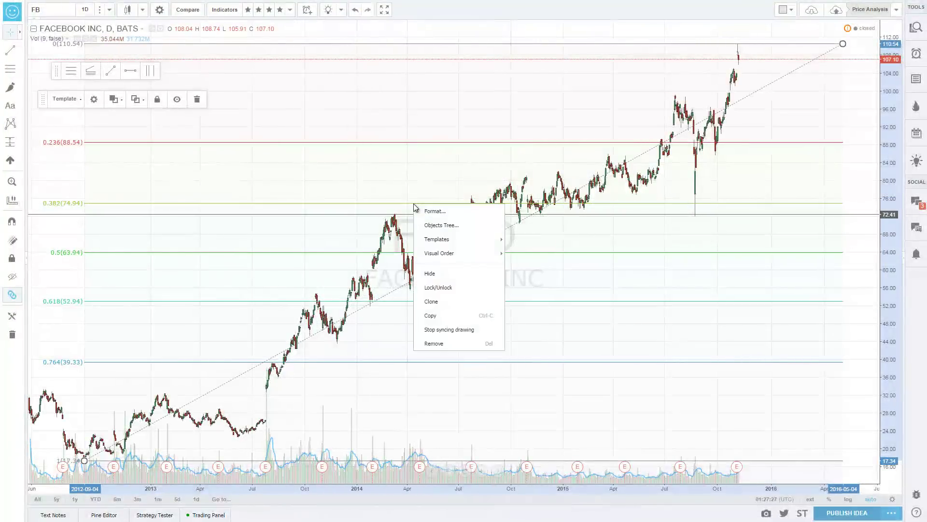
pyautogui.moveTo(472, 250)
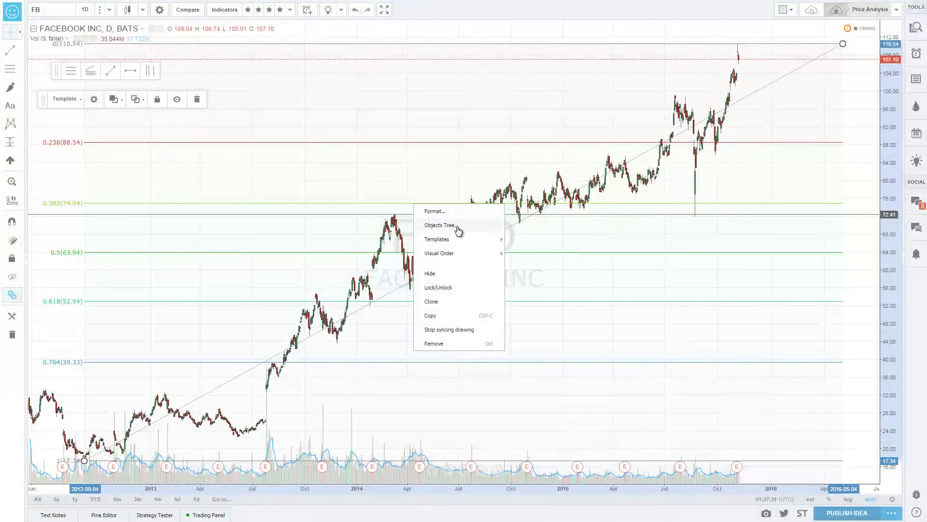
pyautogui.click(452, 211)
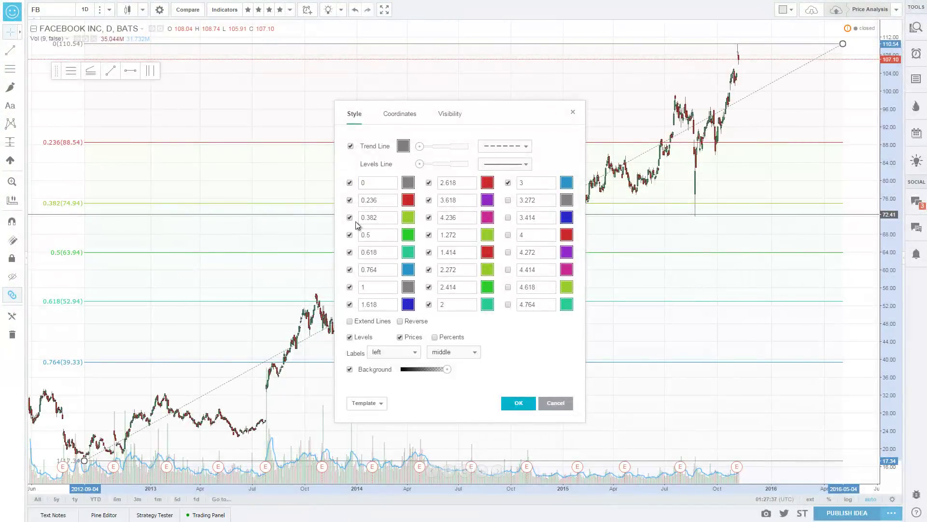
pyautogui.click(350, 200)
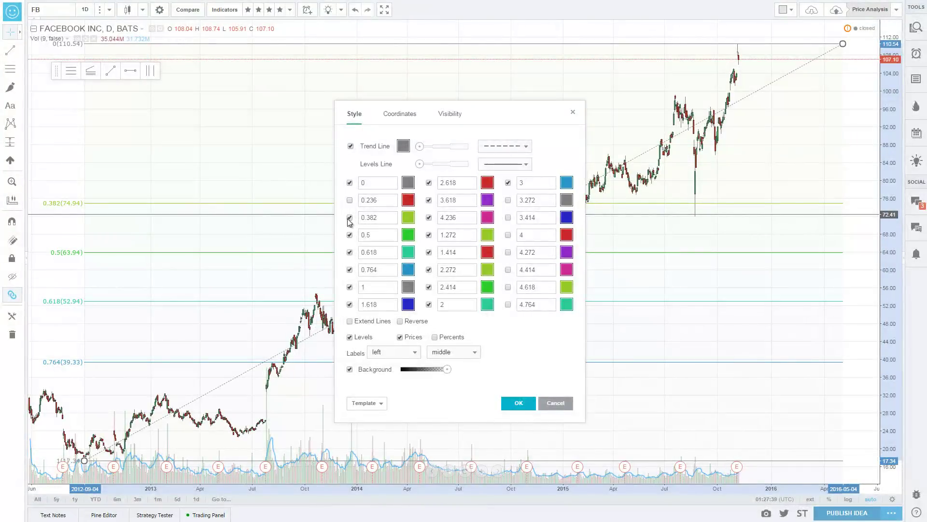
pyautogui.click(350, 271)
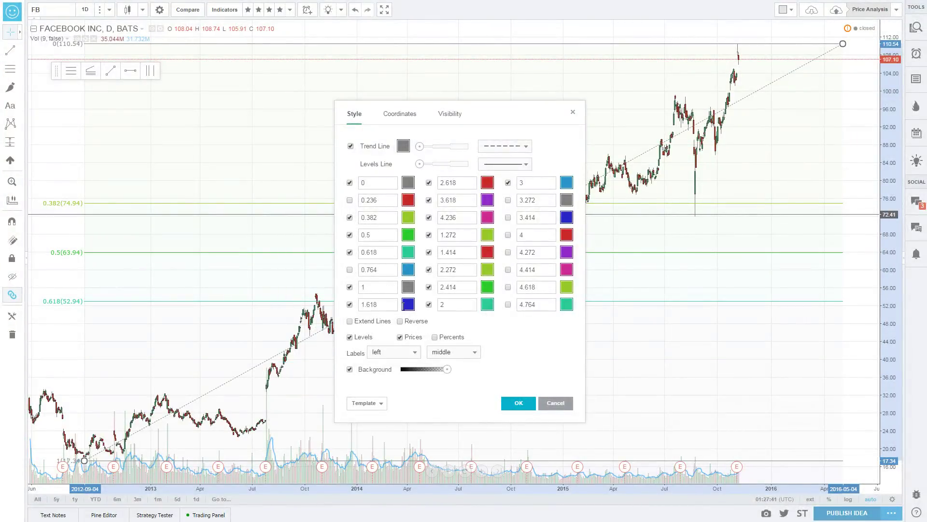
pyautogui.click(513, 402)
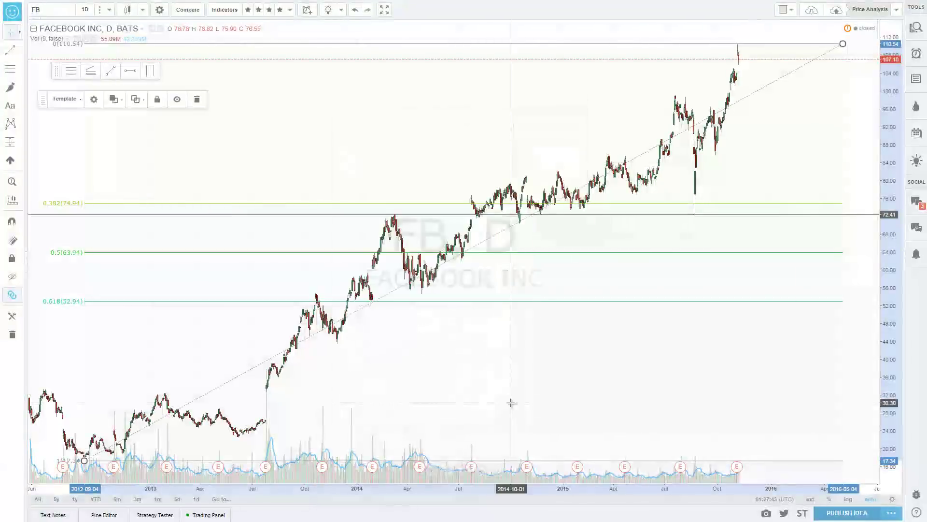
# Mark the 0.382 to 0.618 zone and possible pullback paths from the late 2015 high in red freehand, and clear the marks
pyautogui.moveTo(668, 194)
pyautogui.mouseDown()
pyautogui.moveTo(819, 299)
pyautogui.moveTo(726, 308)
pyautogui.mouseUp()
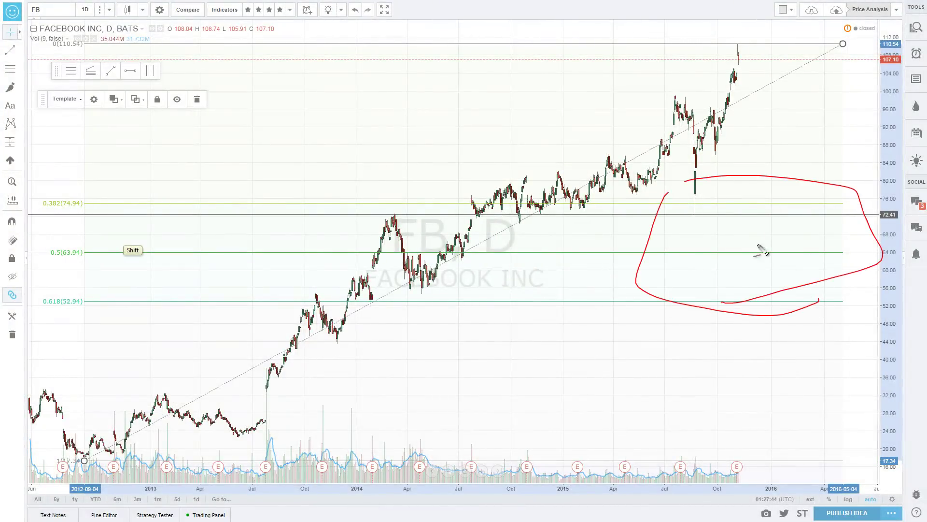
pyautogui.hotkey('ctrl', 'z')
pyautogui.hotkey('ctrl', 'z')
pyautogui.moveTo(751, 191); pyautogui.dragTo(866, 192)
pyautogui.moveTo(833, 50); pyautogui.dragTo(738, 59)
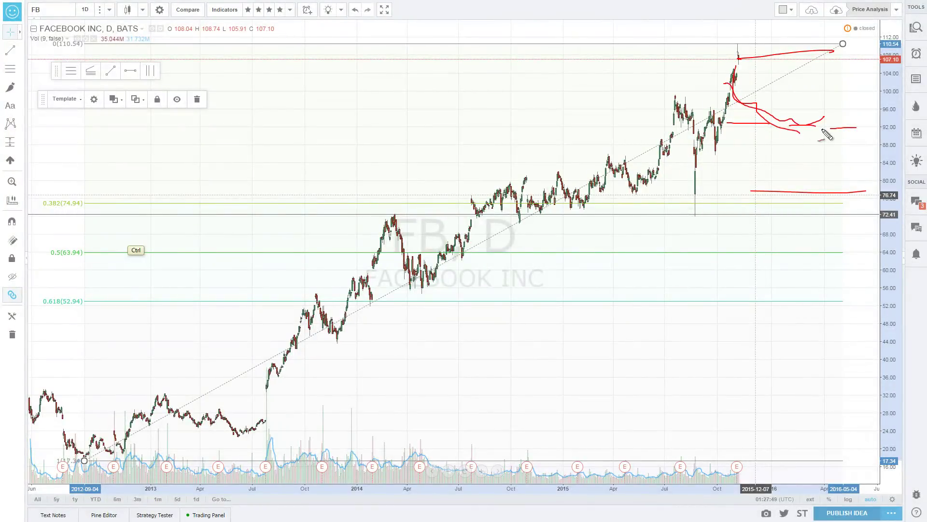
pyautogui.press('Escape')
# Show the Fib Retracement's 0.236 and 0.764 levels again
pyautogui.rightClick(632, 256)
pyautogui.click(661, 260)
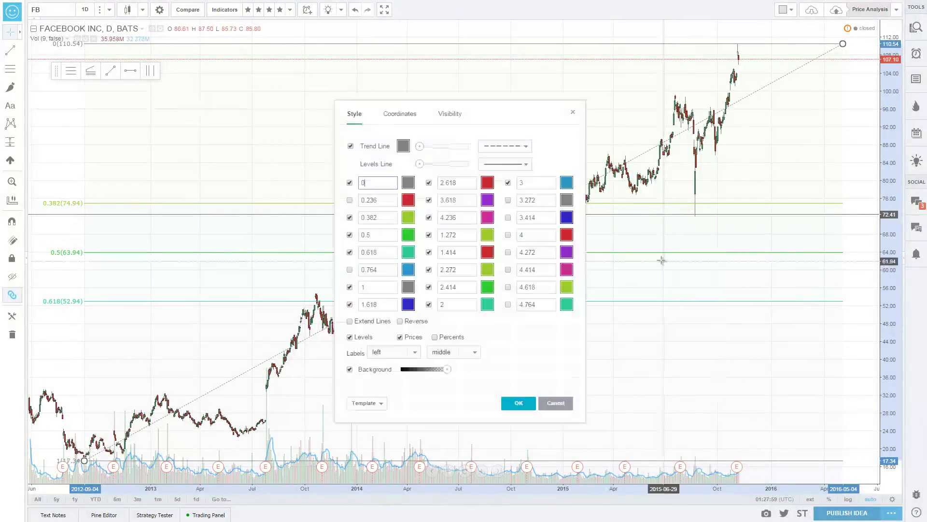
pyautogui.click(351, 200)
pyautogui.click(350, 270)
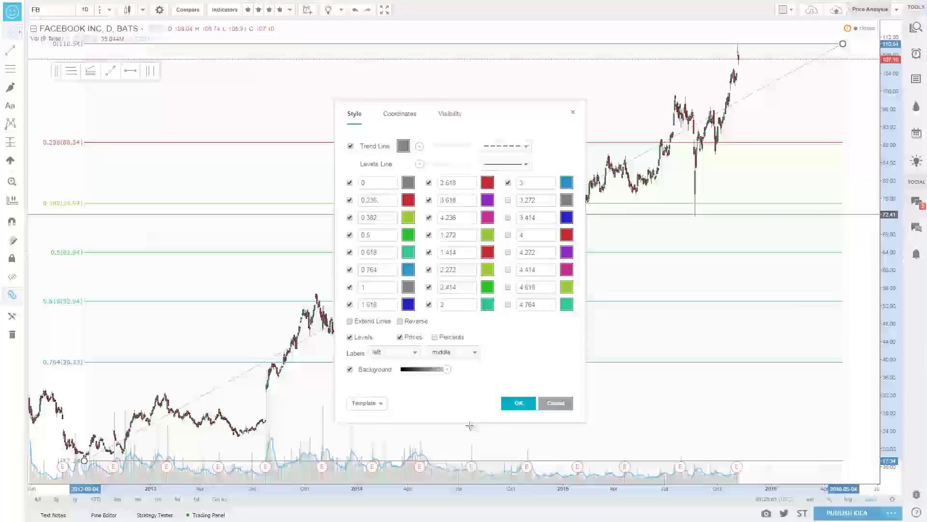
pyautogui.click(517, 404)
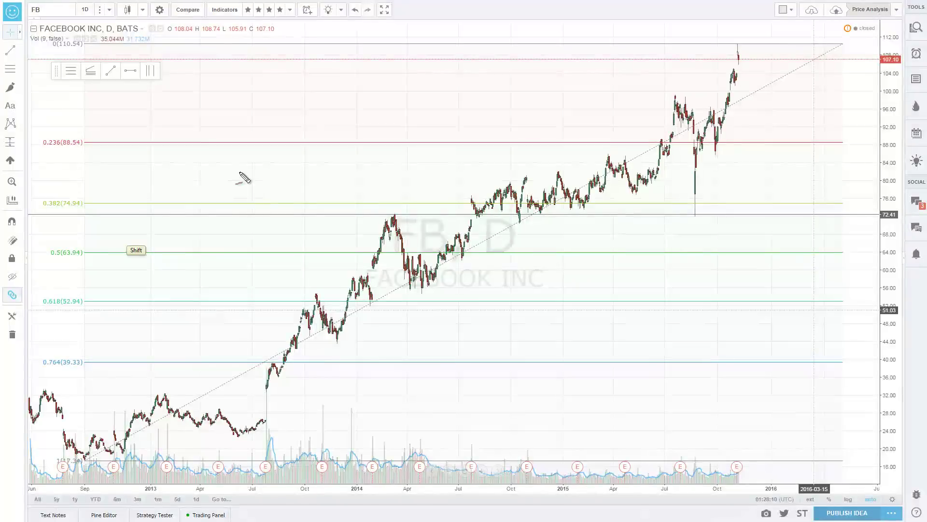
# Annotate the chart with the underlined word "Confluence" and circles around the September 2012 low and late 2015 high, and clear the marks
pyautogui.moveTo(230, 201)
pyautogui.mouseDown()
pyautogui.moveTo(293, 186)
pyautogui.moveTo(314, 131)
pyautogui.mouseUp()
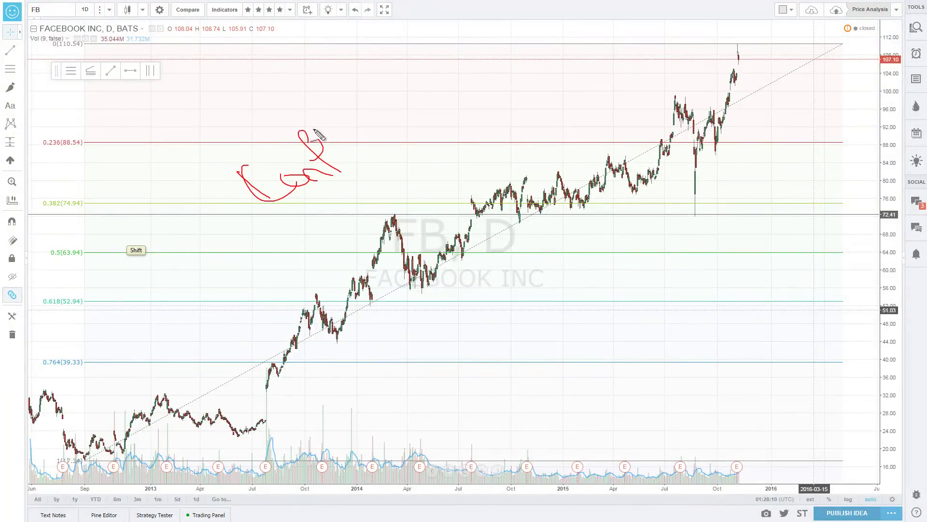
pyautogui.moveTo(320, 196); pyautogui.dragTo(444, 146)
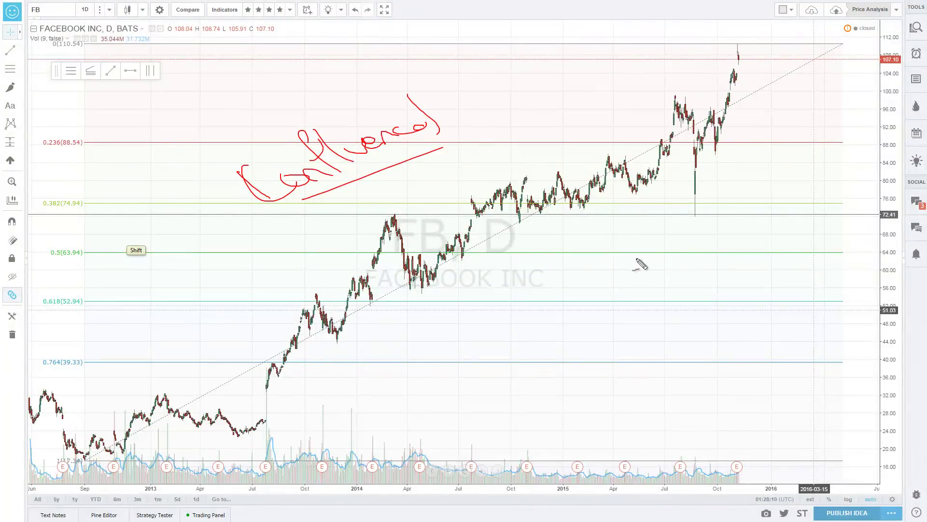
pyautogui.hotkey('ctrl', 'z')
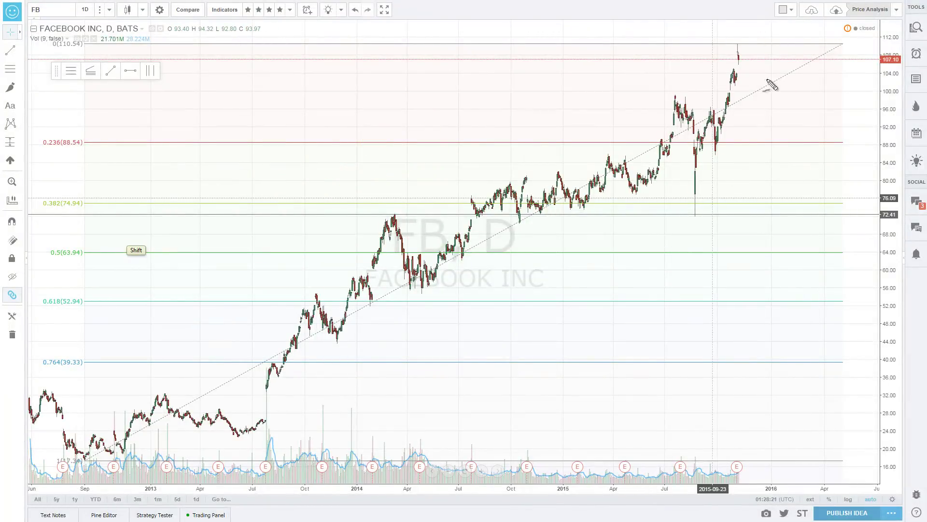
pyautogui.moveTo(102, 462); pyautogui.dragTo(96, 458)
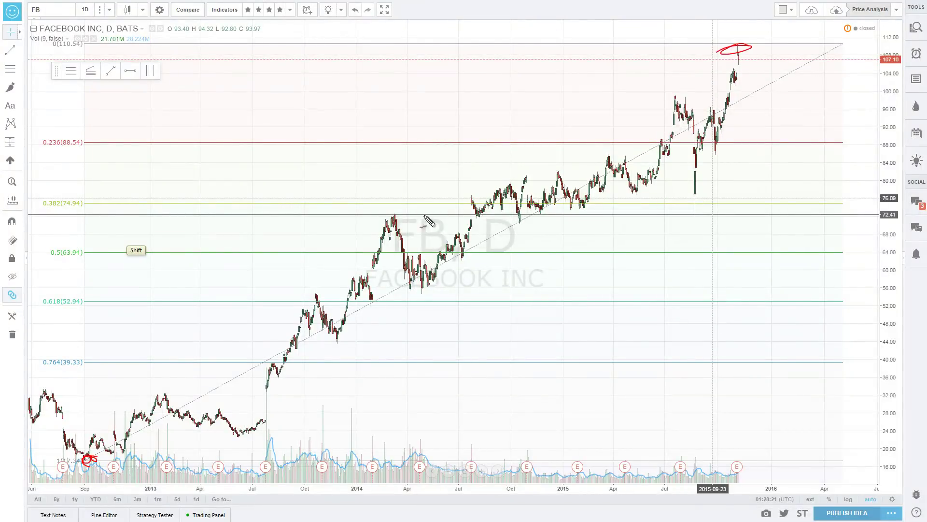
pyautogui.press('Escape')
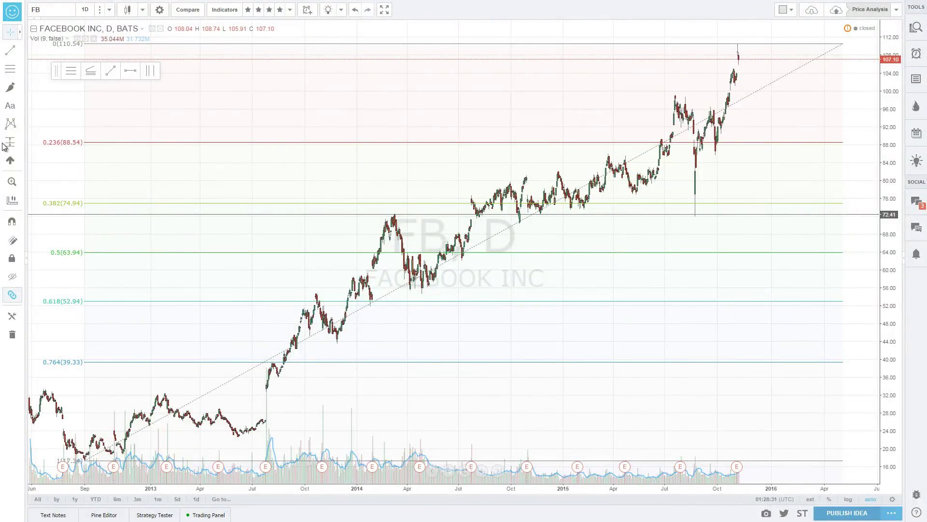
# Draw a second Fib Retracement from the June 2013 low at about 22.52 to about 110.54 near May 2016
pyautogui.click(17, 70)
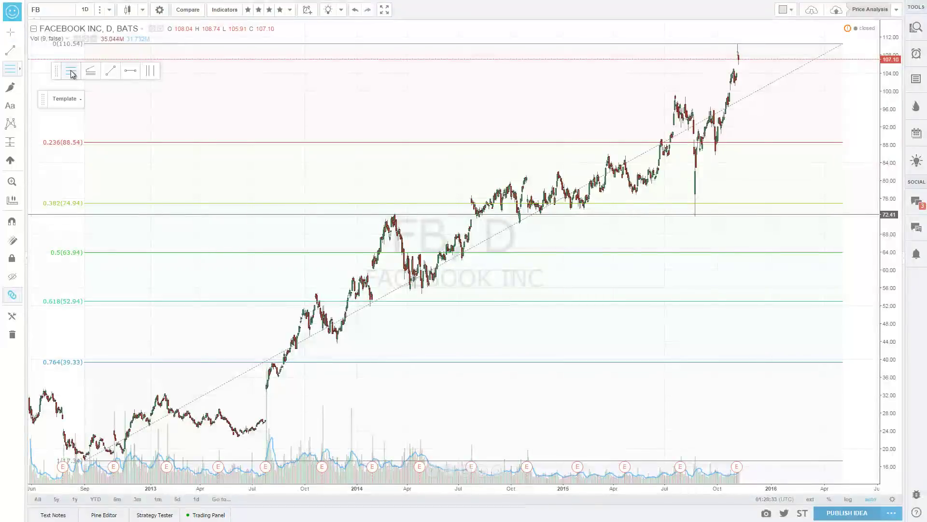
pyautogui.click(20, 71)
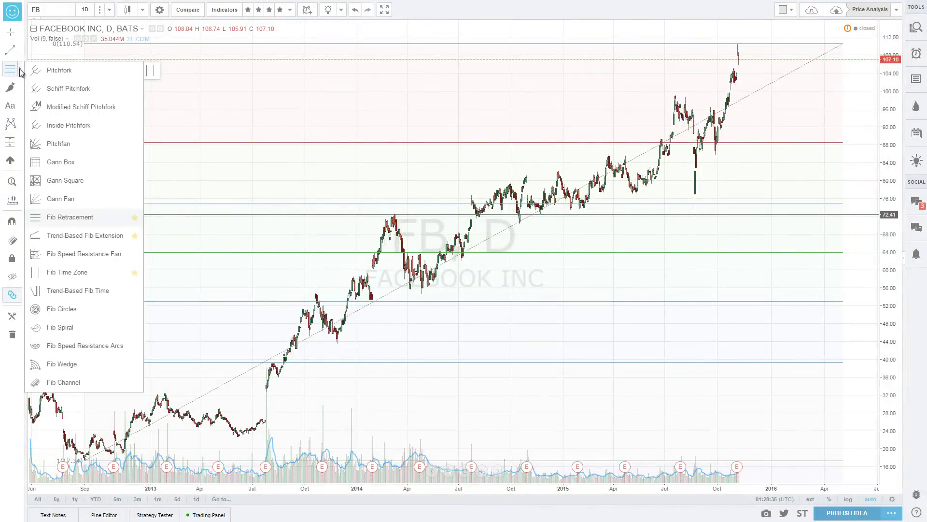
pyautogui.click(17, 75)
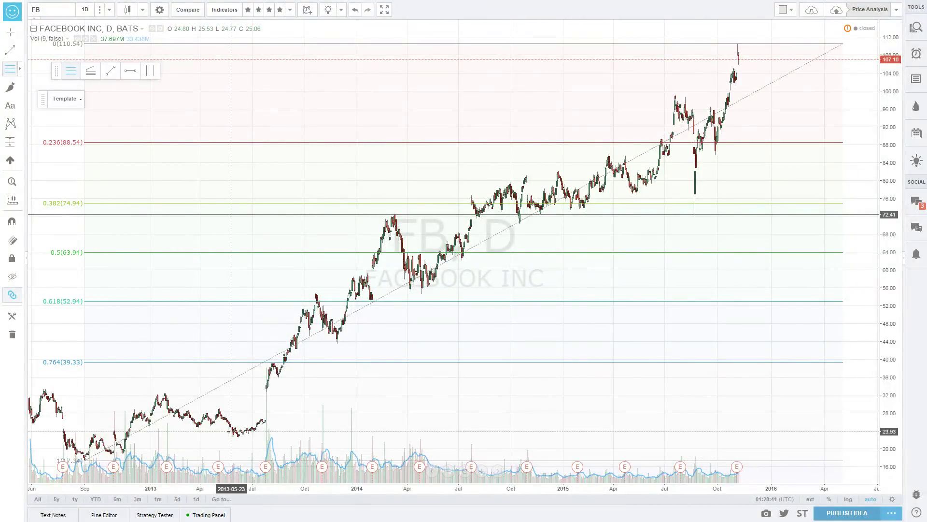
pyautogui.click(237, 437)
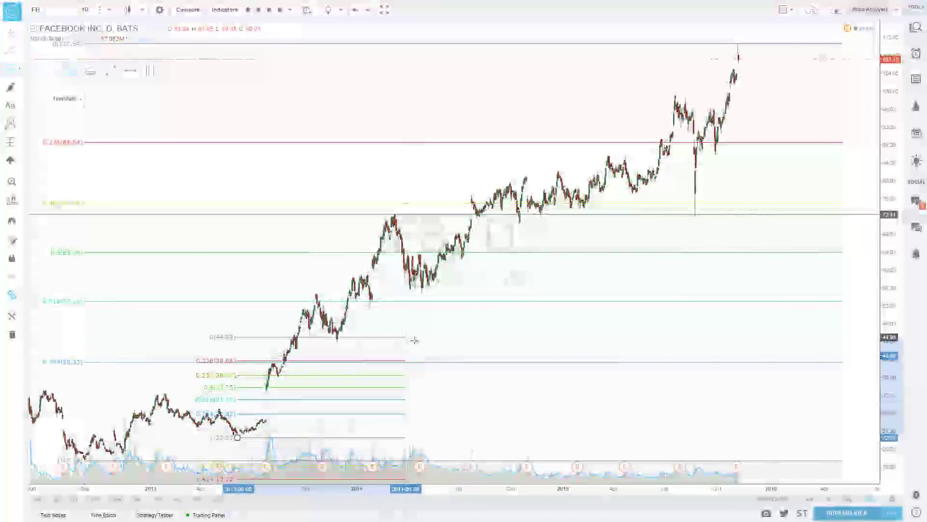
pyautogui.click(856, 42)
pyautogui.click(851, 43)
# Draw a third Fib Retracement from the November 2013 low at about 43.58 to about 110.43 near May 2016
pyautogui.click(73, 71)
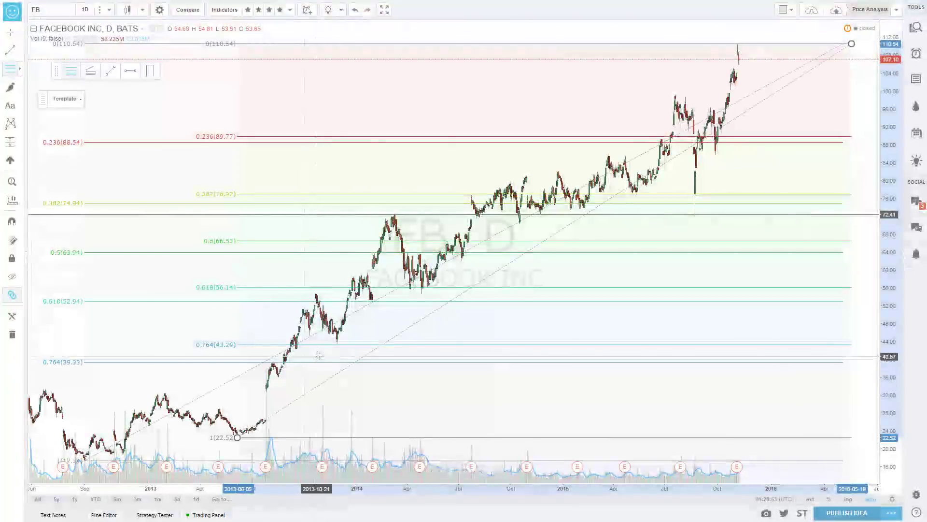
pyautogui.click(334, 343)
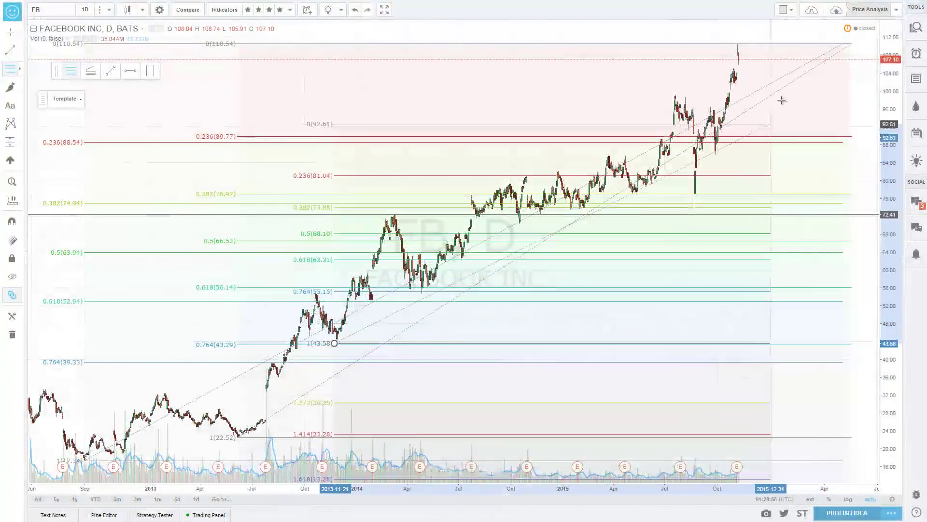
pyautogui.click(849, 44)
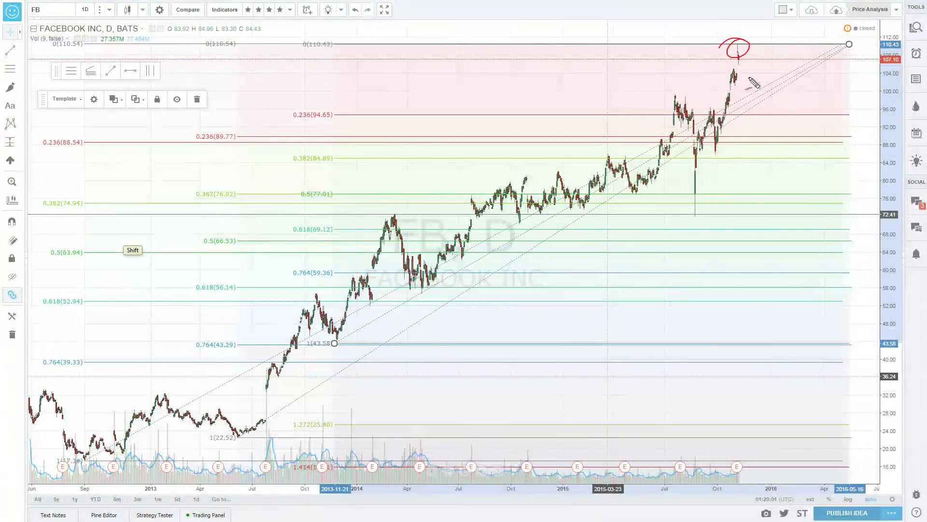
# Mark the late 2015 high, the June 2013 low and the zone between the newest Fib's 0.236 and 0.5 levels in red, and clear the marks
pyautogui.moveTo(449, 118); pyautogui.dragTo(449, 23)
pyautogui.moveTo(440, 116); pyautogui.dragTo(446, 117)
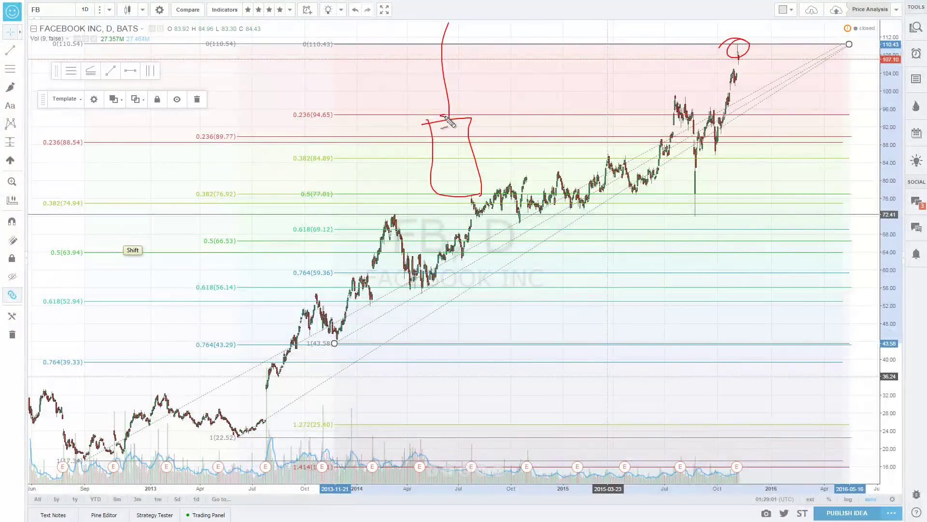
pyautogui.moveTo(239, 231); pyautogui.dragTo(433, 120)
pyautogui.moveTo(197, 259)
pyautogui.mouseDown()
pyautogui.moveTo(242, 209)
pyautogui.moveTo(441, 48)
pyautogui.mouseUp()
pyautogui.moveTo(428, 126); pyautogui.dragTo(424, 192)
pyautogui.moveTo(440, 125); pyautogui.dragTo(460, 205)
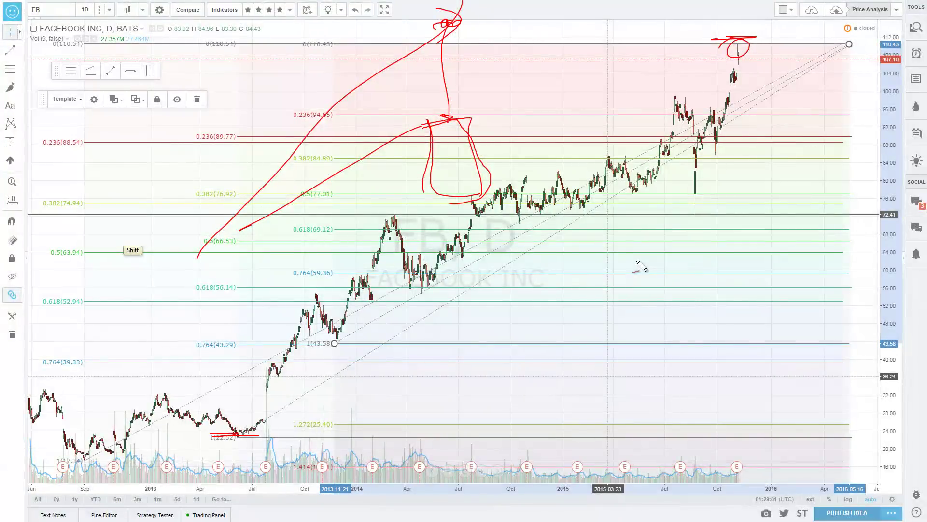
pyautogui.moveTo(473, 63)
pyautogui.mouseDown()
pyautogui.moveTo(497, 104)
pyautogui.moveTo(437, 33)
pyautogui.mouseUp()
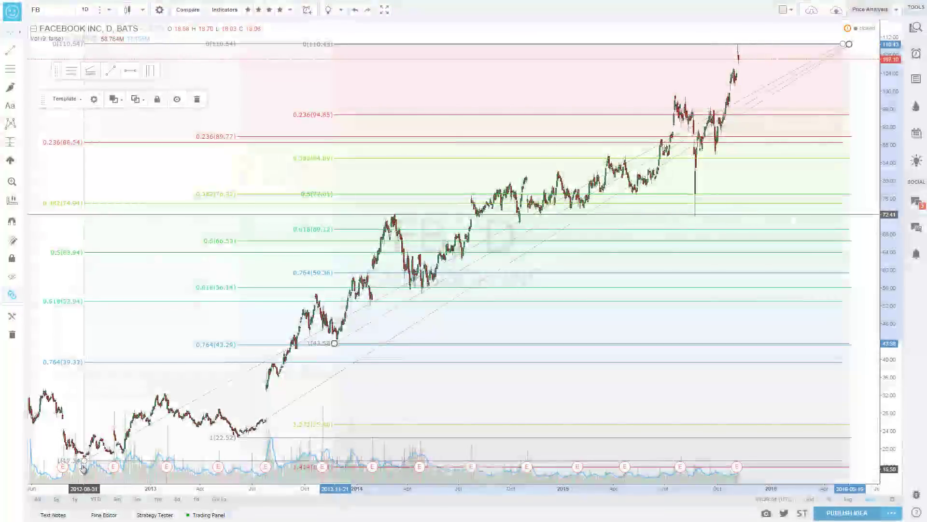
# Draw another Fib Retracement from late October 2013 at about 44.23 to about 110.43 near June 2016
pyautogui.click(10, 68)
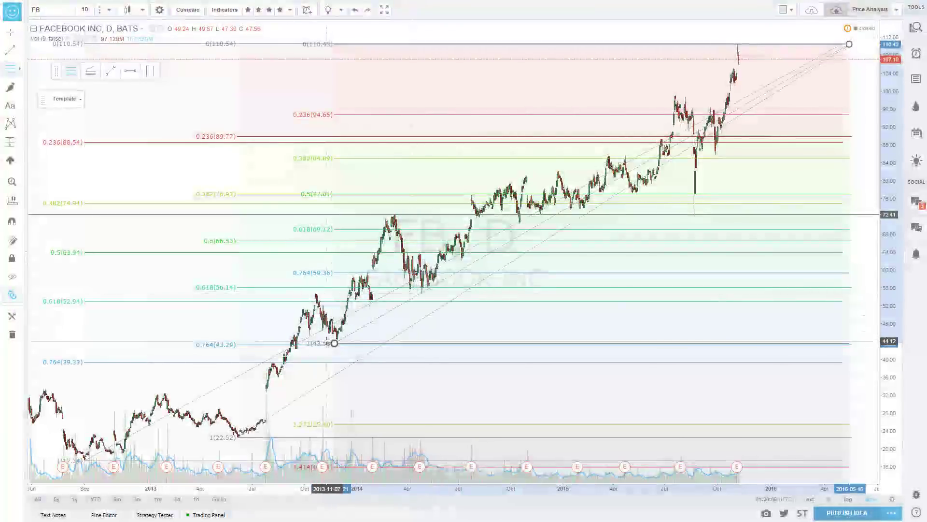
pyautogui.click(319, 341)
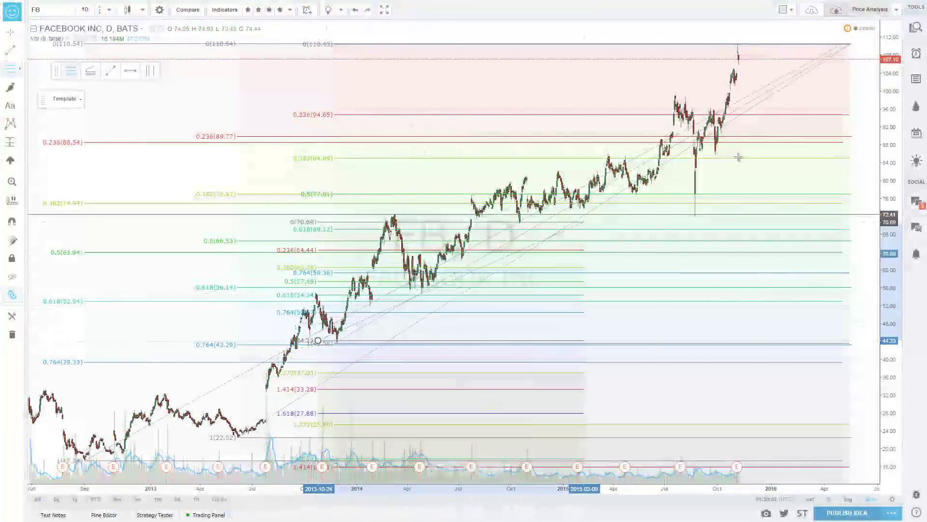
pyautogui.click(860, 44)
# Draw a Fib Retracement from the April 2014 low at about 54.81 to about 110.43 near the end of May 2016
pyautogui.click(10, 68)
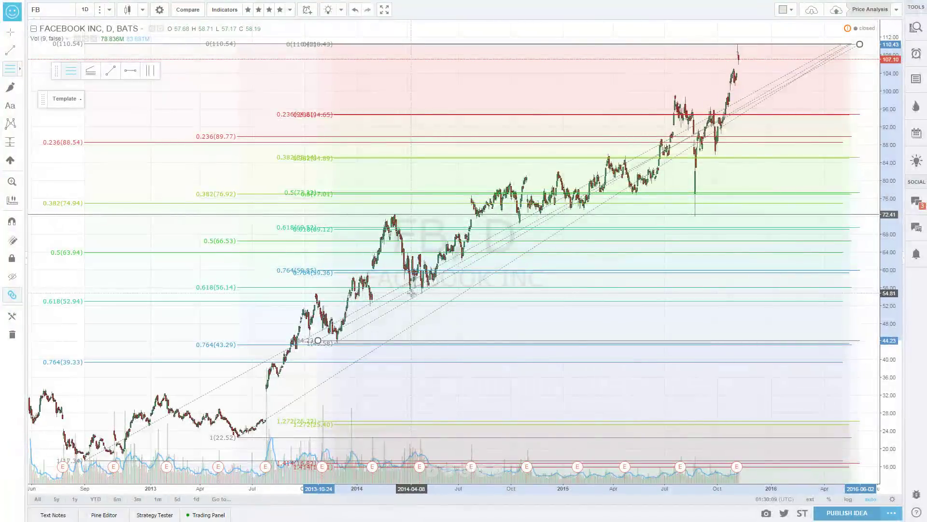
pyautogui.click(410, 293)
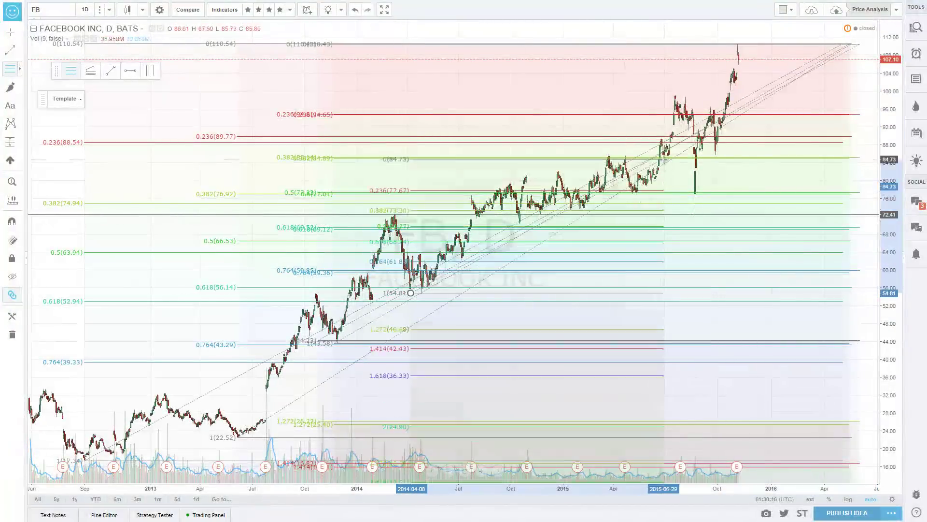
pyautogui.click(859, 44)
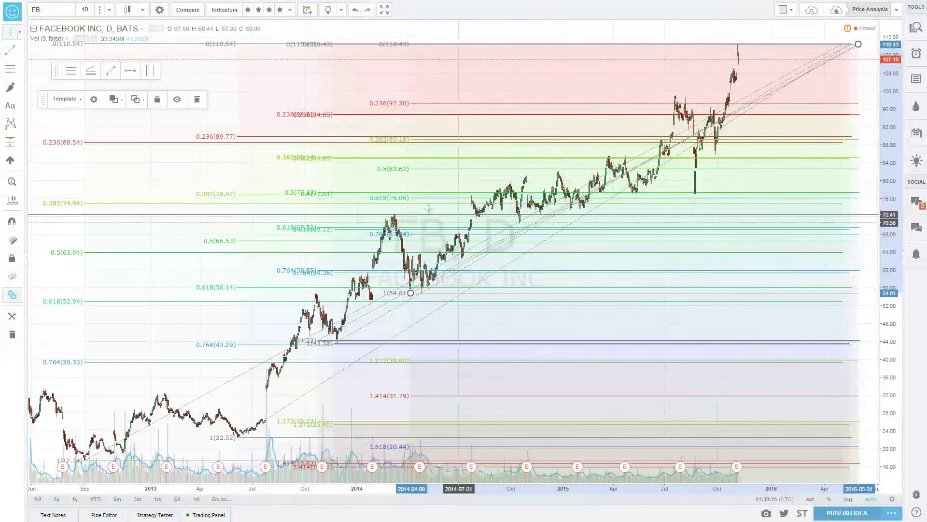
# Mark the overlapping 0.236 levels around 94.65 and the nearby 2015 price action in red, and clear the marks
pyautogui.press('shift')
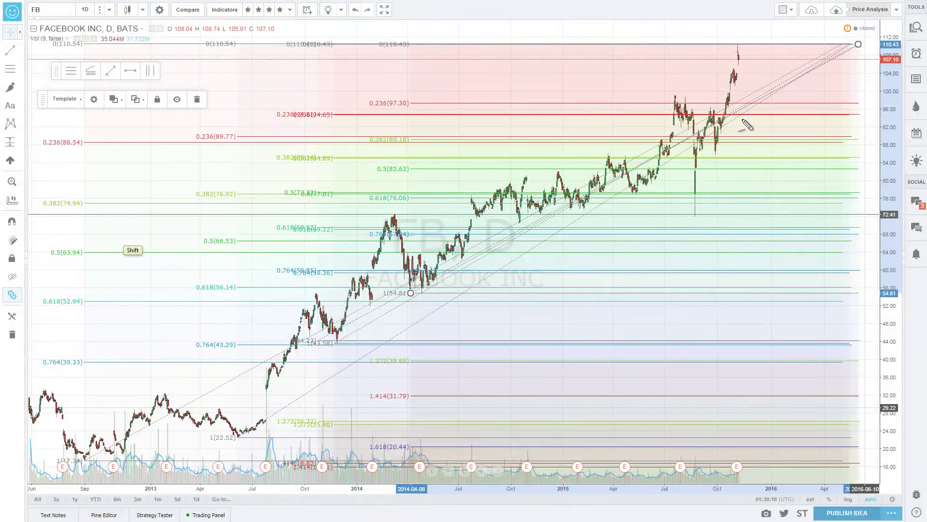
pyautogui.moveTo(739, 114)
pyautogui.mouseDown()
pyautogui.moveTo(884, 107)
pyautogui.moveTo(727, 125)
pyautogui.mouseUp()
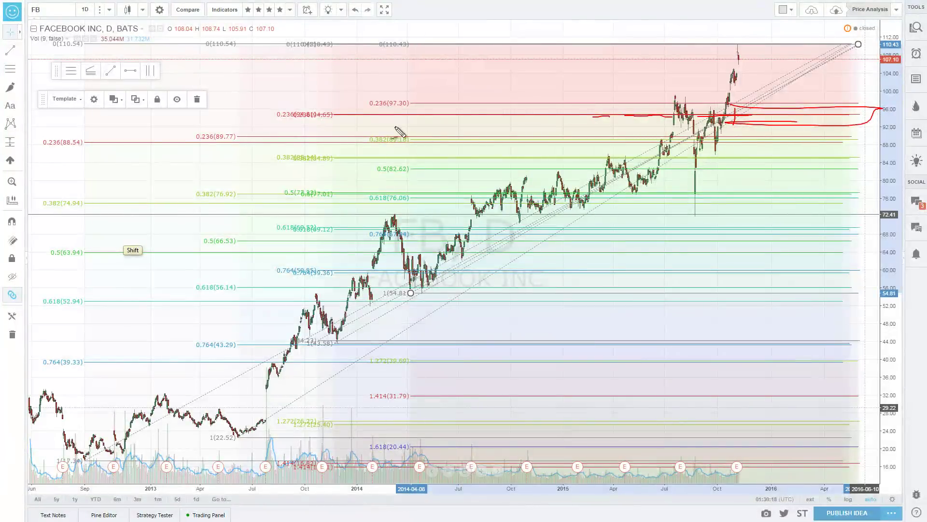
pyautogui.moveTo(306, 114); pyautogui.dragTo(351, 119)
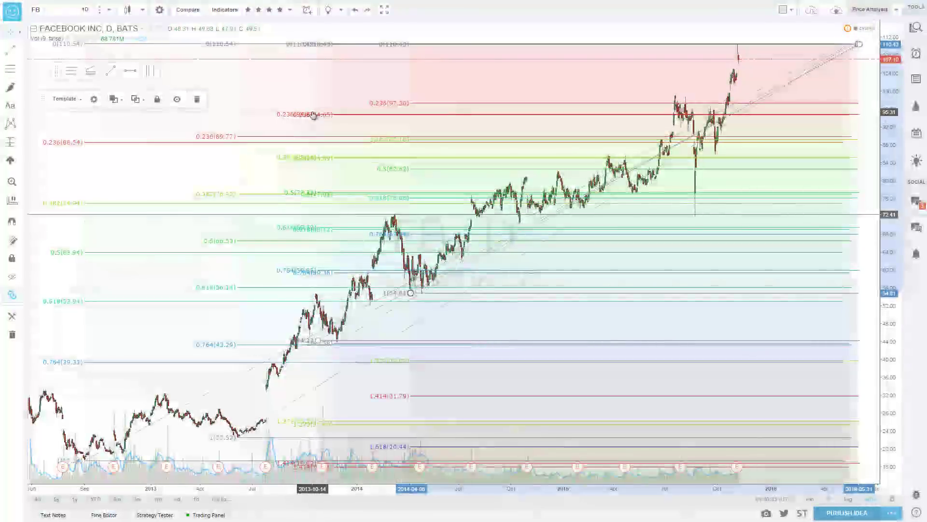
pyautogui.press('shift')
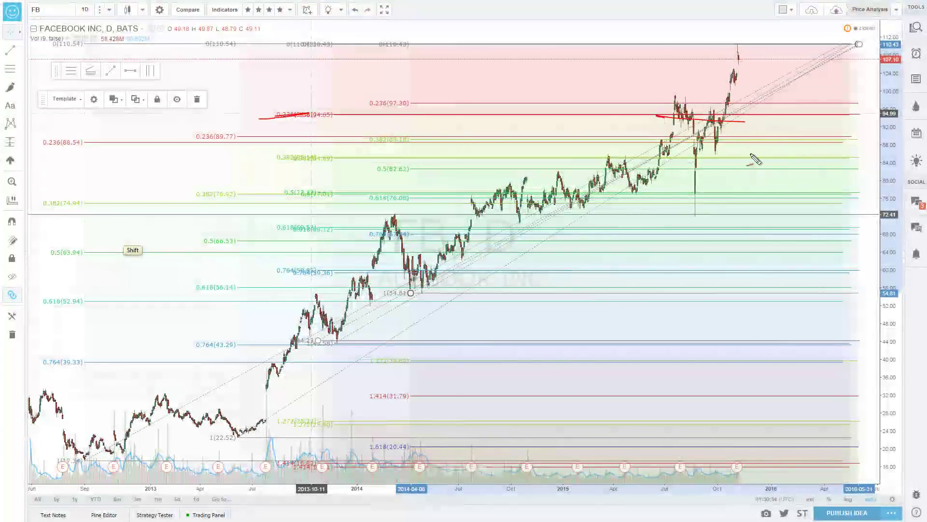
pyautogui.hotkey('ctrl', 'shift', 'd')
pyautogui.hotkey('ctrl', 'shift', 'd')
# Write a $95 price in red beside the 0.236 confluence zone, circle it, and clear the marks
pyautogui.moveTo(780, 109); pyautogui.dragTo(781, 120)
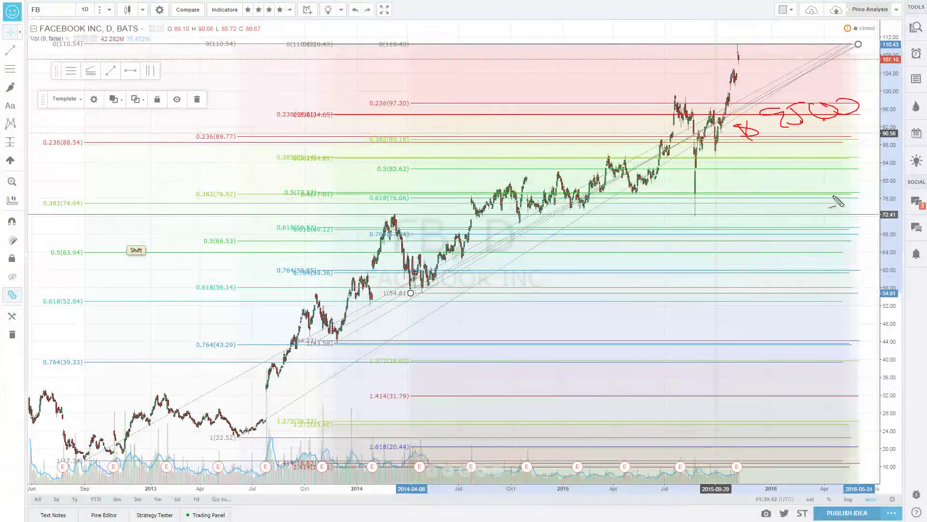
pyautogui.moveTo(749, 147)
pyautogui.mouseDown()
pyautogui.moveTo(840, 92)
pyautogui.moveTo(732, 145)
pyautogui.mouseUp()
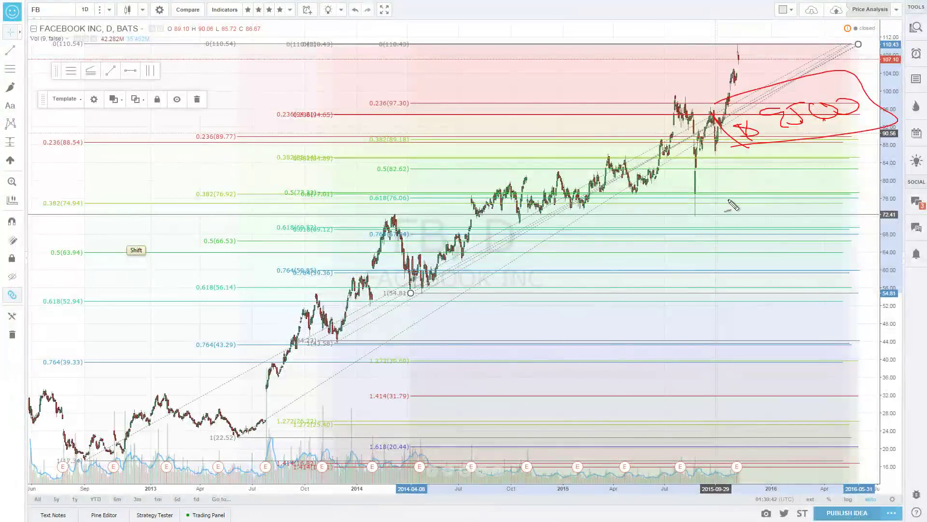
pyautogui.hotkey('ctrl', 'shift', 'd')
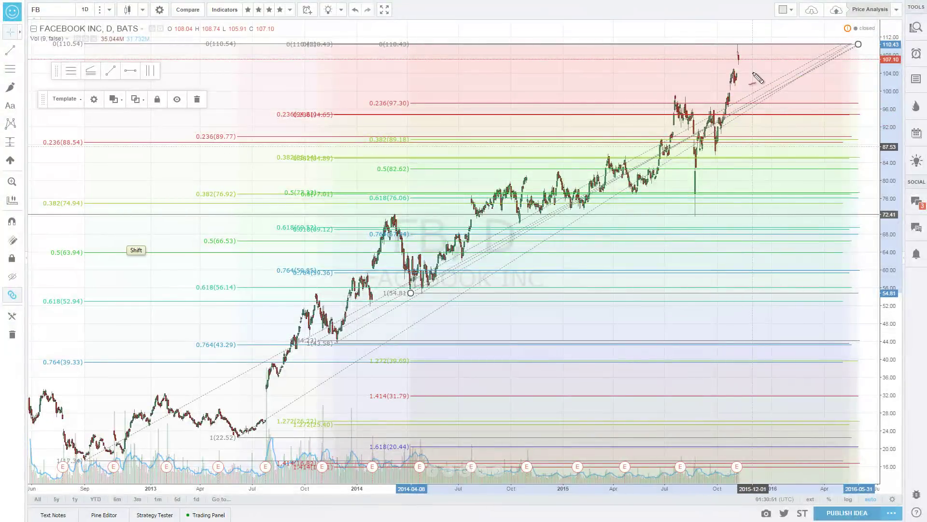
# Sketch a pullback in red from the late 2015 high to the 0.236 zone near 94.65, underline that zone, and clear the marks
pyautogui.moveTo(733, 56); pyautogui.dragTo(775, 95)
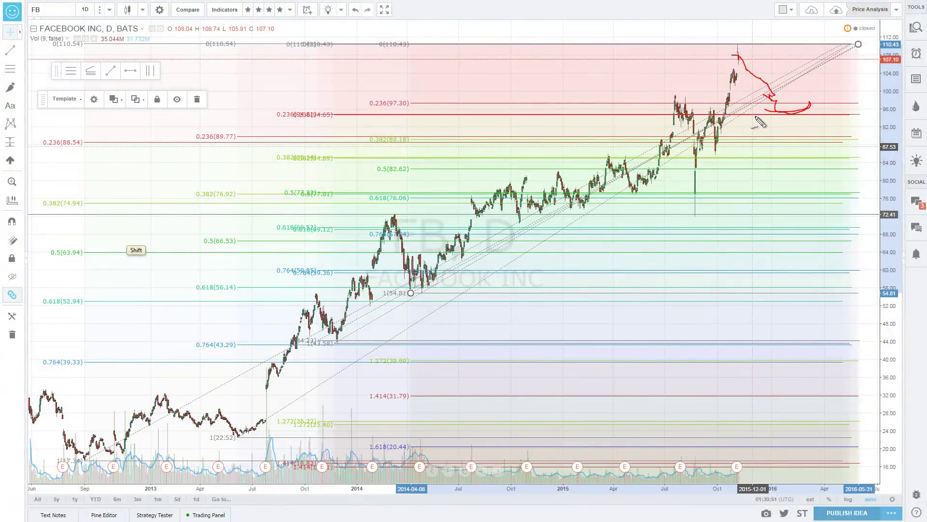
pyautogui.moveTo(757, 118); pyautogui.dragTo(816, 116)
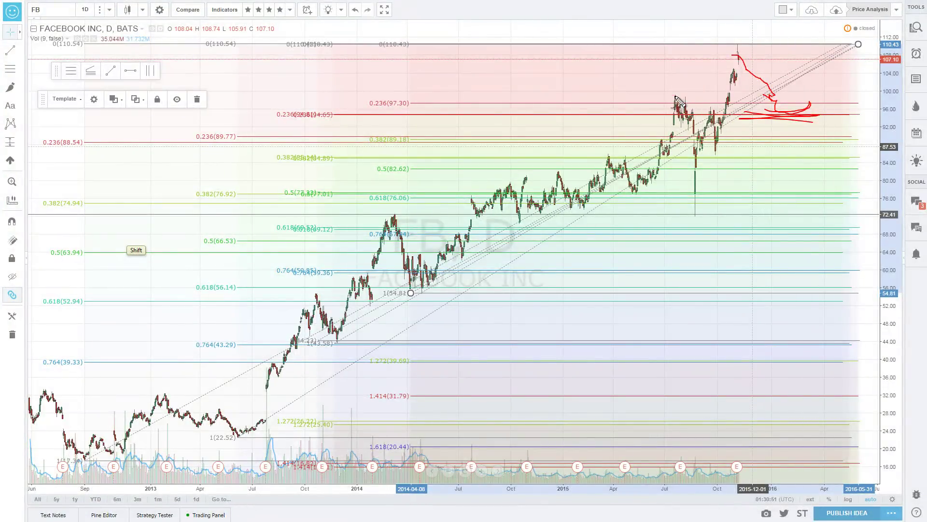
pyautogui.hotkey('ctrl', 'shift', 'd')
pyautogui.hotkey('ctrl', 'shift', 'd')
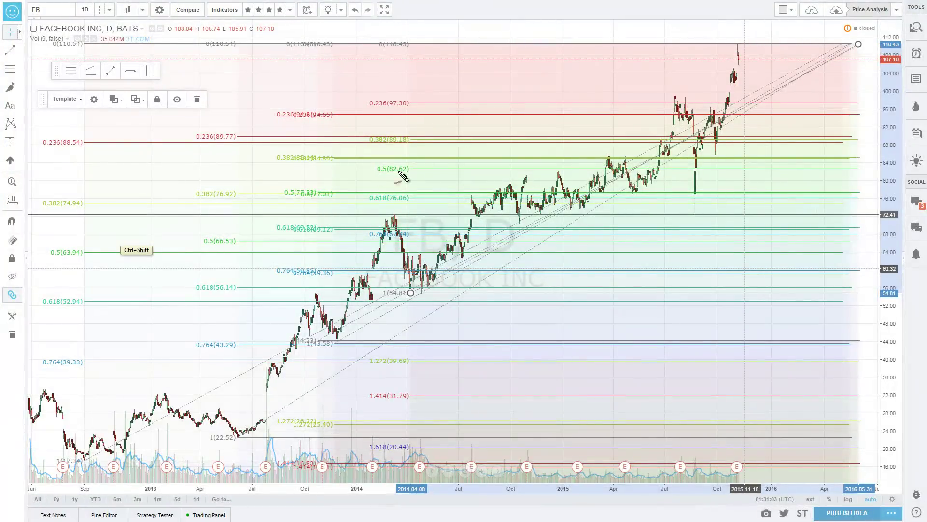
# Mark the 0.382 confluence near 85, the early 2015 highs and the zone near 77 in red, clearing the marks
pyautogui.moveTo(647, 151)
pyautogui.mouseDown()
pyautogui.moveTo(732, 156)
pyautogui.moveTo(623, 155)
pyautogui.mouseUp()
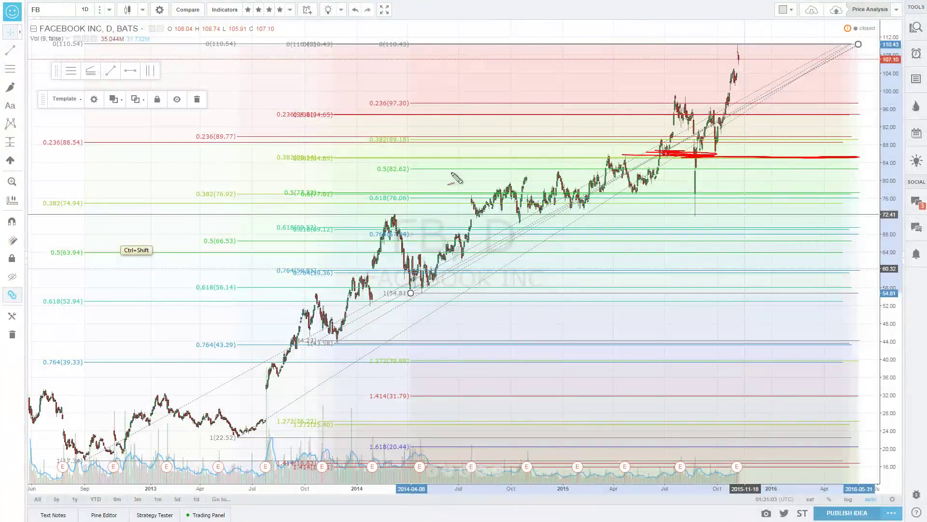
pyautogui.hotkey('ctrl', 'z')
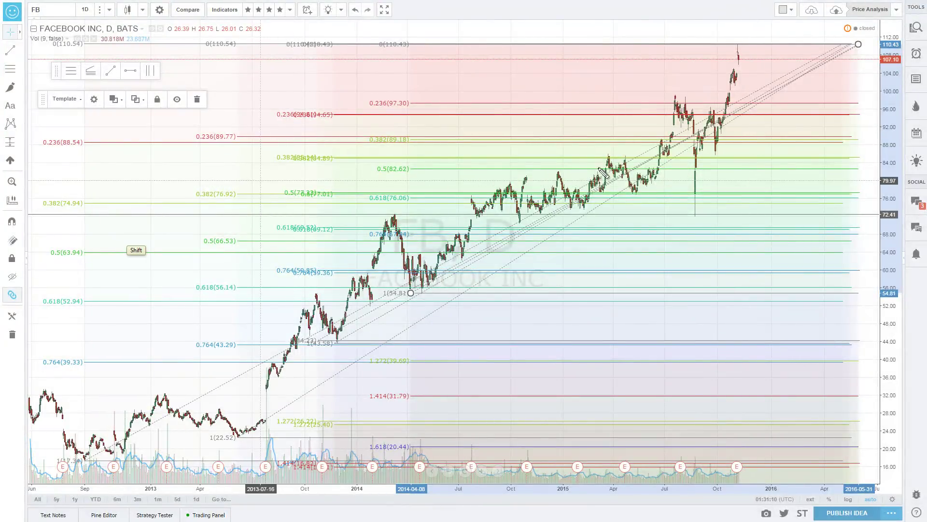
pyautogui.moveTo(627, 165); pyautogui.dragTo(648, 154)
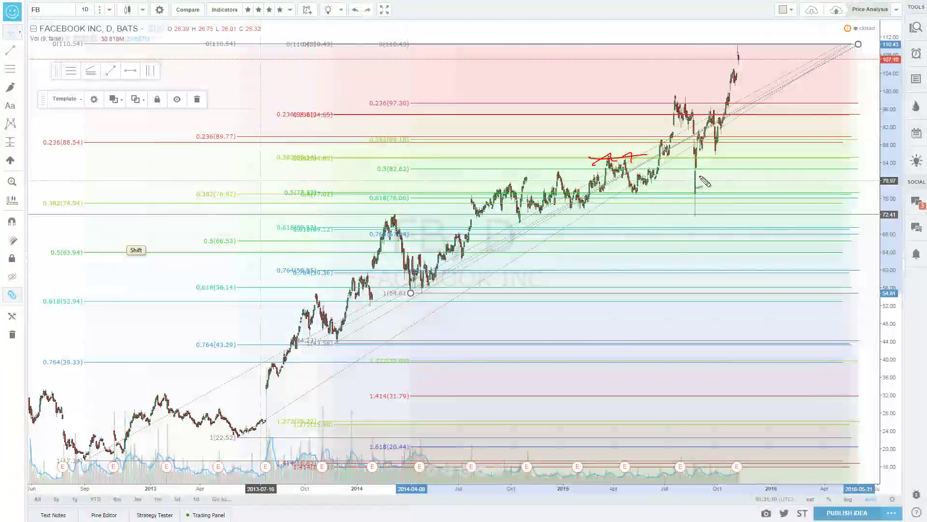
pyautogui.moveTo(597, 158); pyautogui.dragTo(827, 148)
pyautogui.press('Escape')
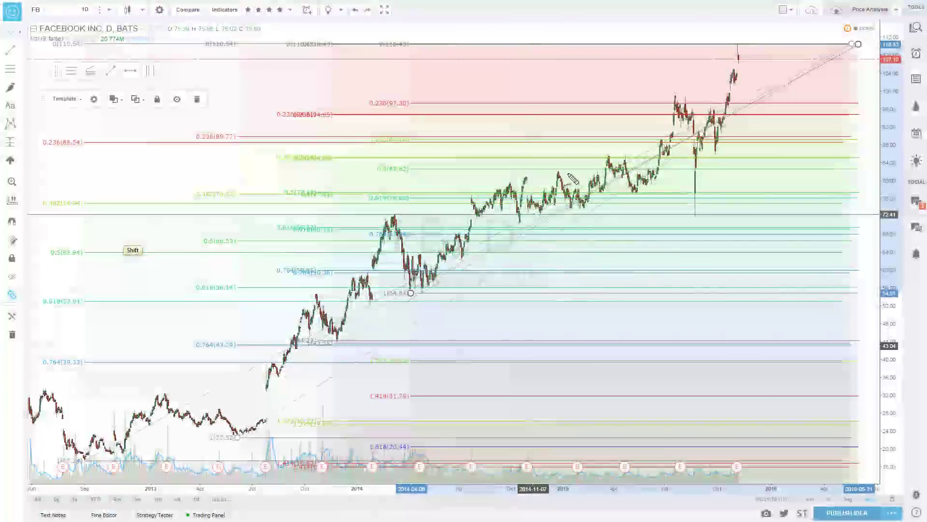
pyautogui.moveTo(662, 172)
pyautogui.mouseDown()
pyautogui.moveTo(678, 159)
pyautogui.moveTo(740, 162)
pyautogui.mouseUp()
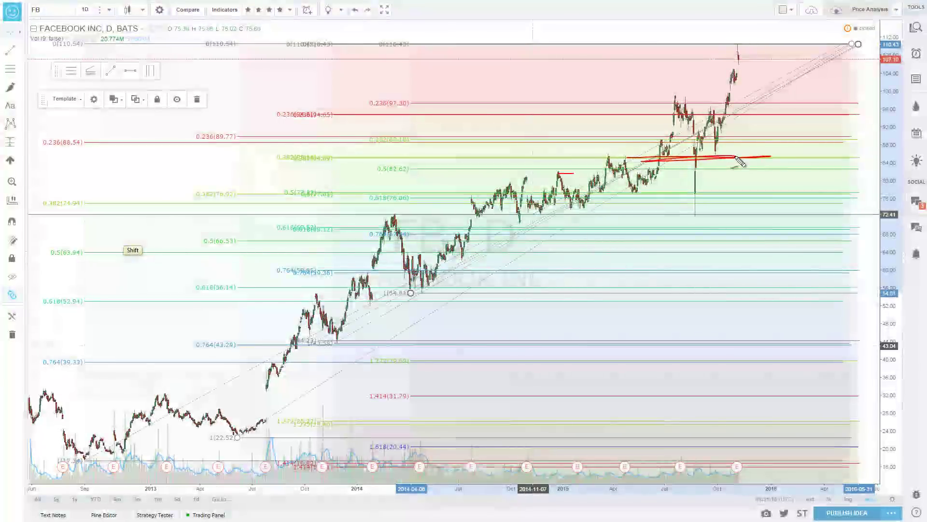
pyautogui.moveTo(639, 194); pyautogui.dragTo(725, 191)
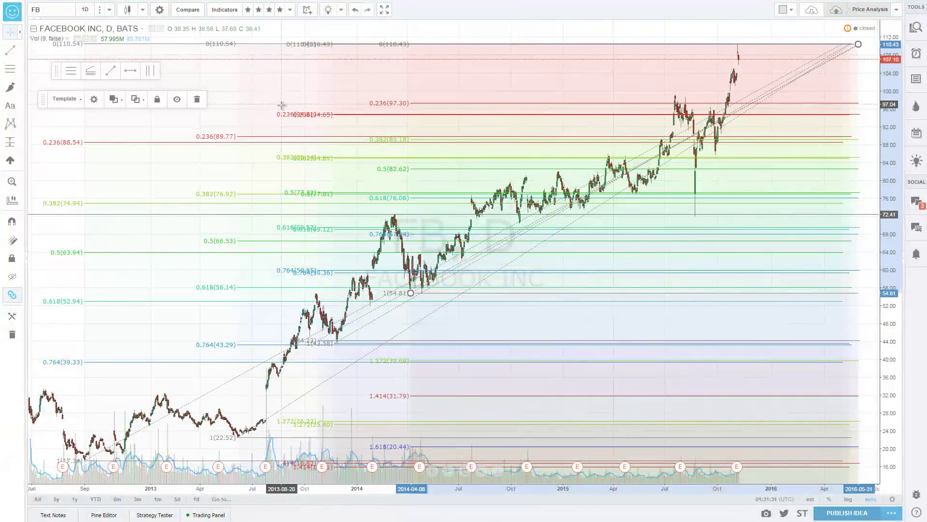
# Place horizontal lines at about 94.77 and 77.28 on the Fib confluence levels
pyautogui.click(256, 114)
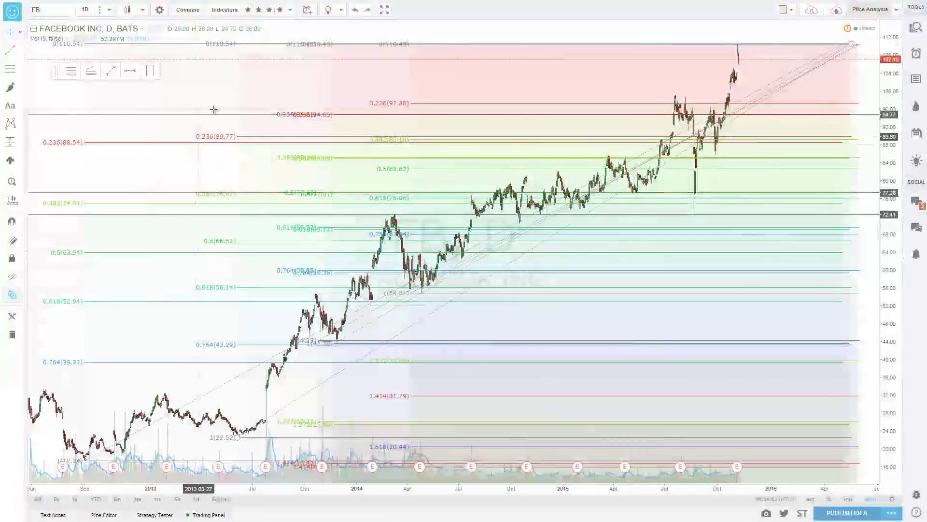
pyautogui.scroll(-3, 724, 263)
pyautogui.scroll(-3, 725, 262)
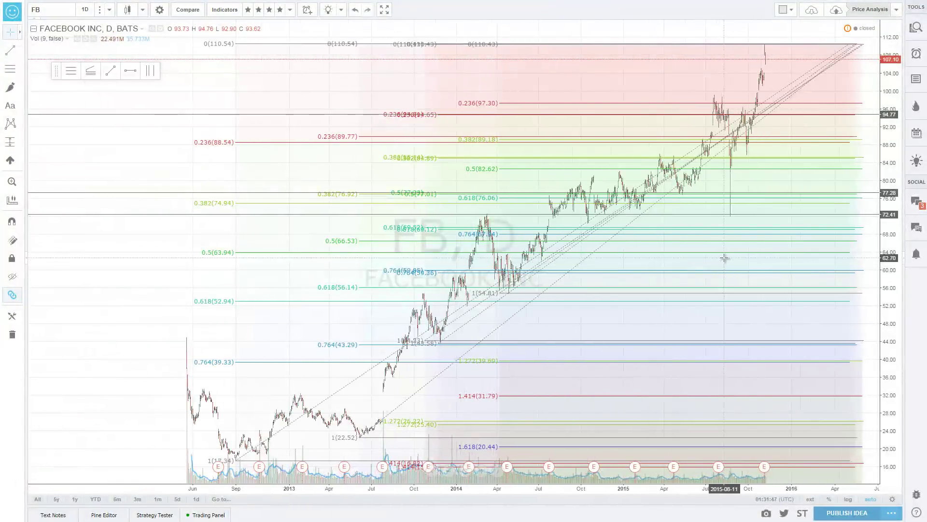
pyautogui.scroll(5, 725, 257)
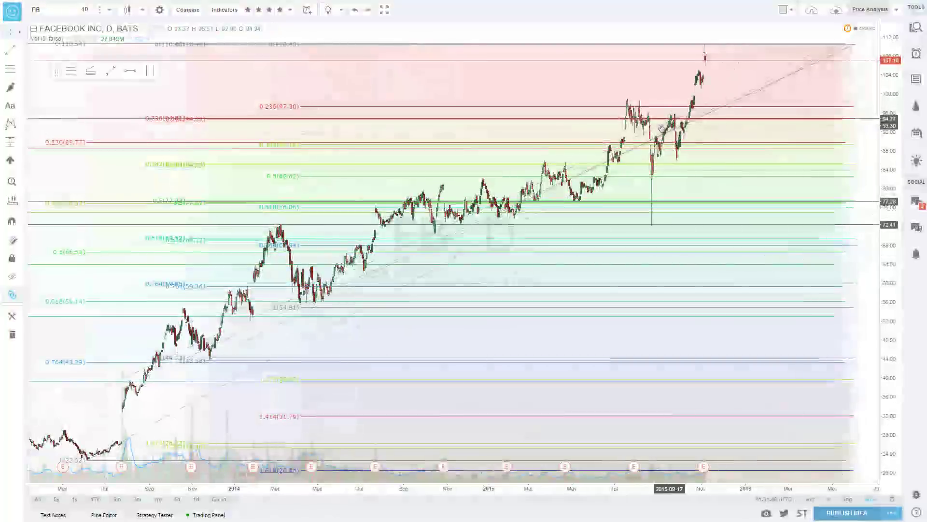
pyautogui.scroll(-2, 523, 141)
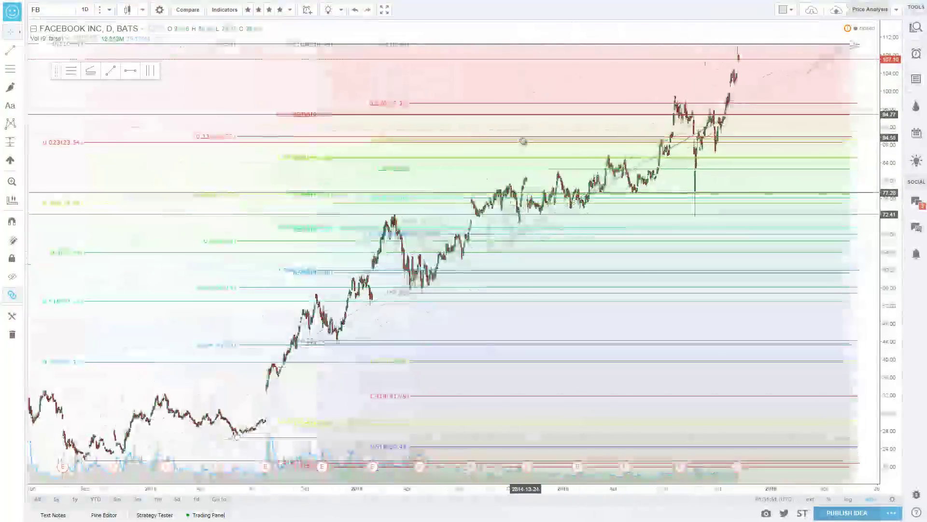
# Remove all the Fib Retracements from the chart, keeping the horizontal lines
pyautogui.rightClick(400, 45)
pyautogui.click(431, 185)
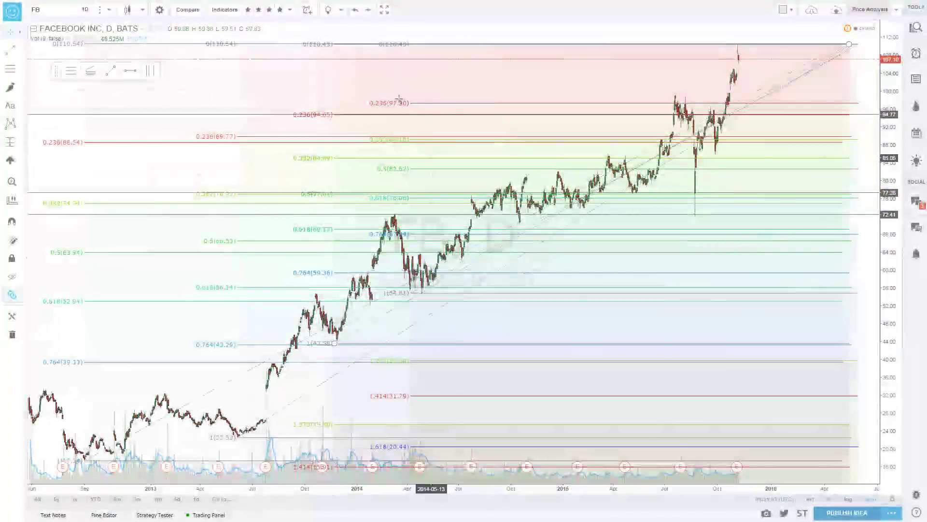
pyautogui.rightClick(326, 44)
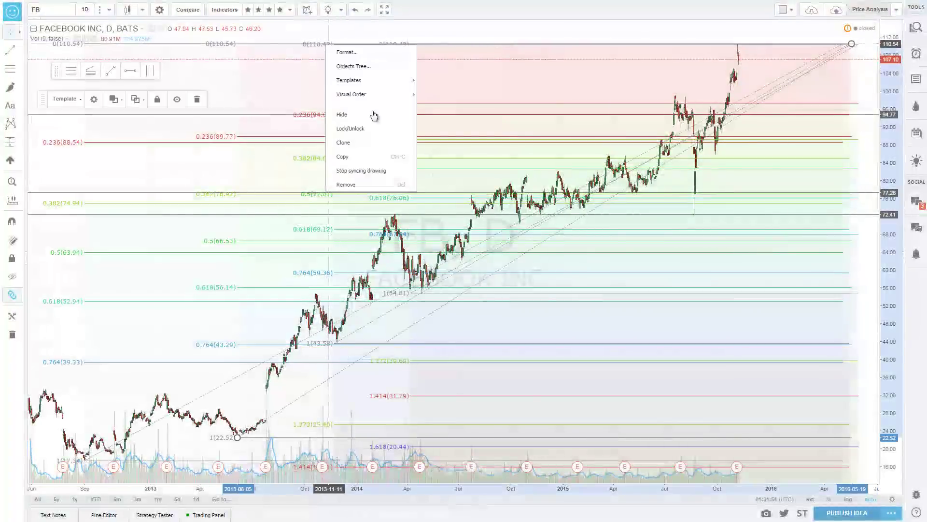
pyautogui.click(375, 185)
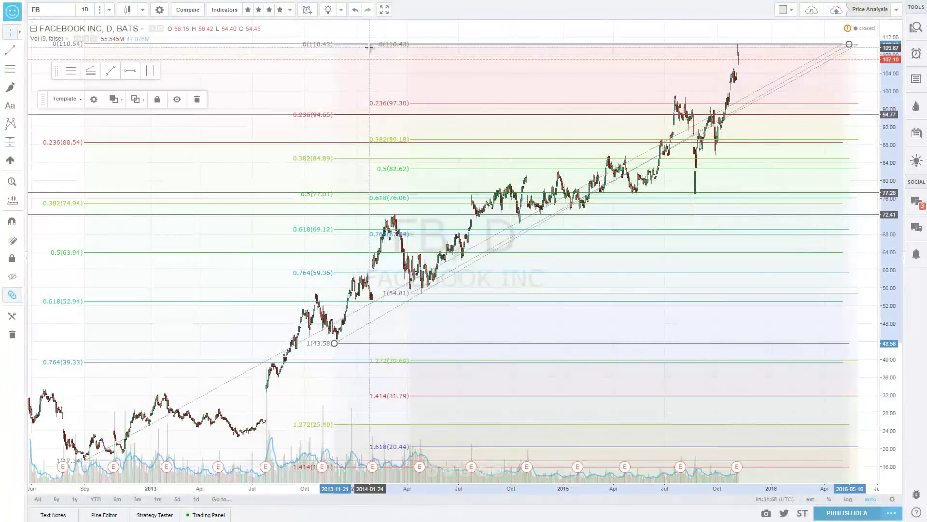
pyautogui.press('Delete')
pyautogui.press('Delete')
pyautogui.click(415, 46)
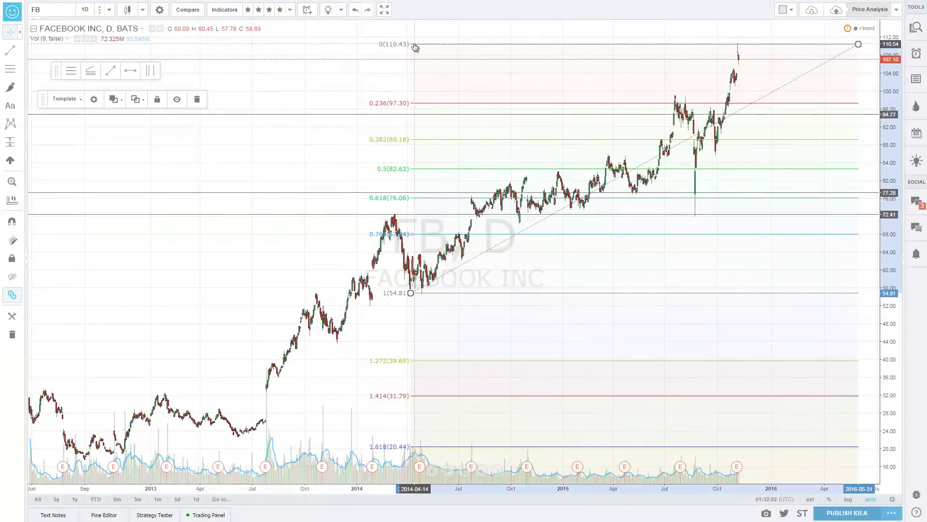
pyautogui.press('Delete')
# Format the 94.77 horizontal line as a thicker, dashed orange line
pyautogui.rightClick(296, 114)
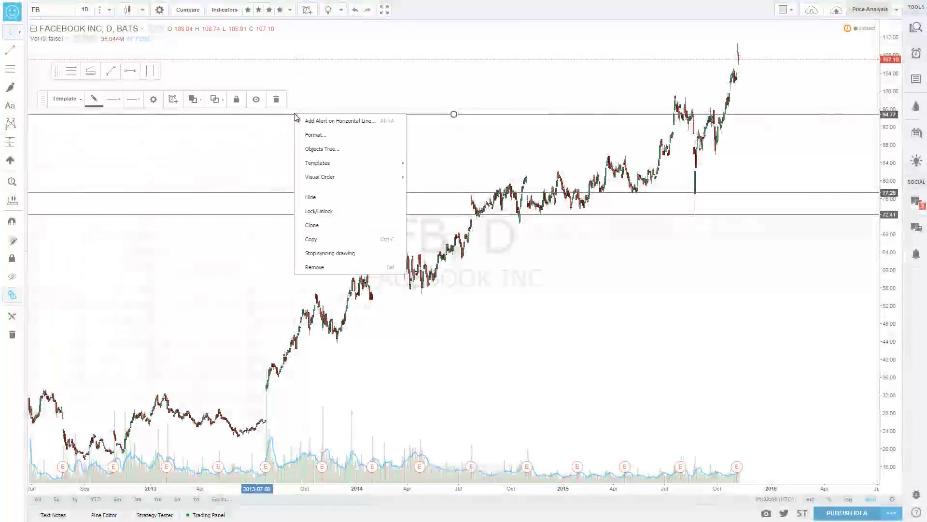
pyautogui.click(327, 136)
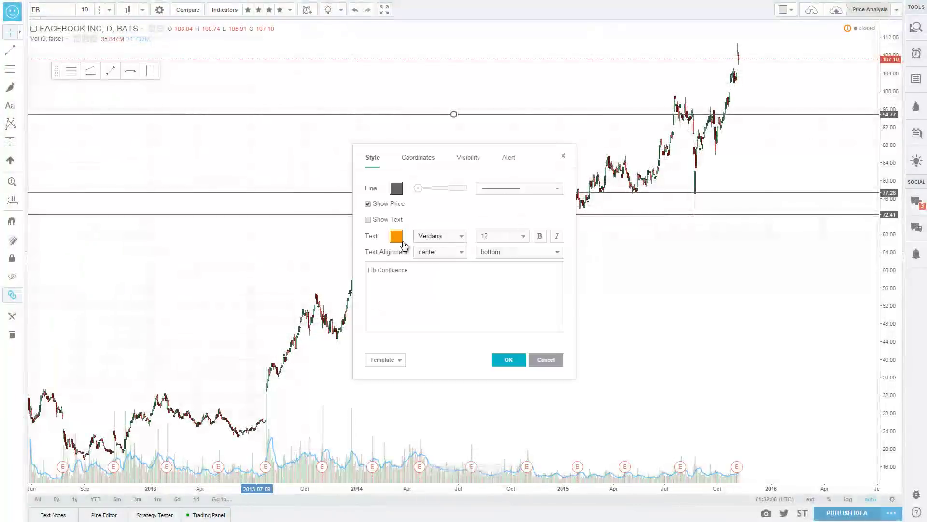
pyautogui.click(396, 189)
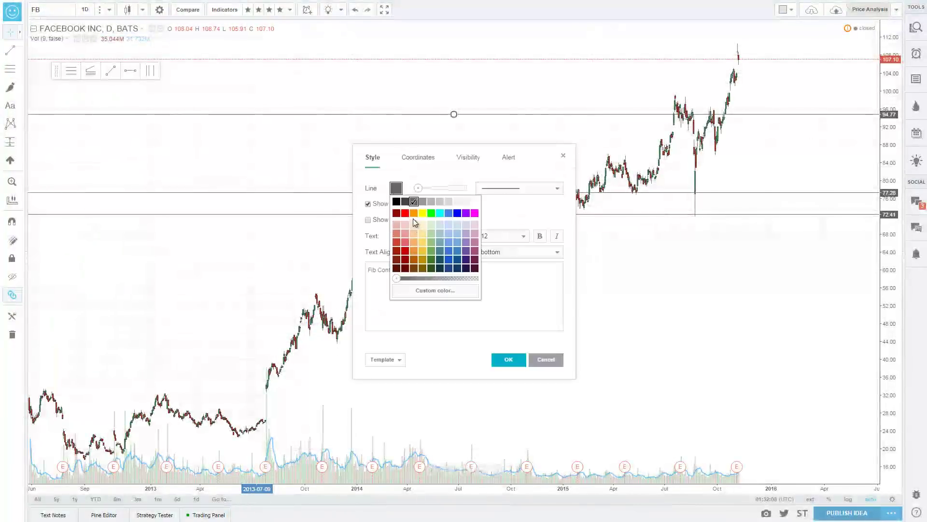
pyautogui.click(414, 213)
pyautogui.moveTo(418, 188); pyautogui.dragTo(431, 193)
pyautogui.click(511, 191)
pyautogui.click(515, 220)
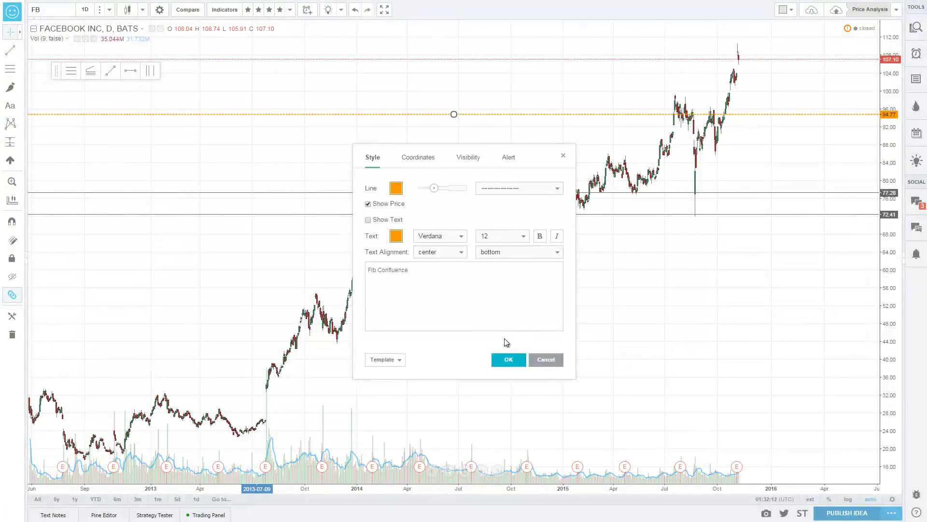
pyautogui.click(553, 188)
pyautogui.click(530, 242)
pyautogui.click(508, 359)
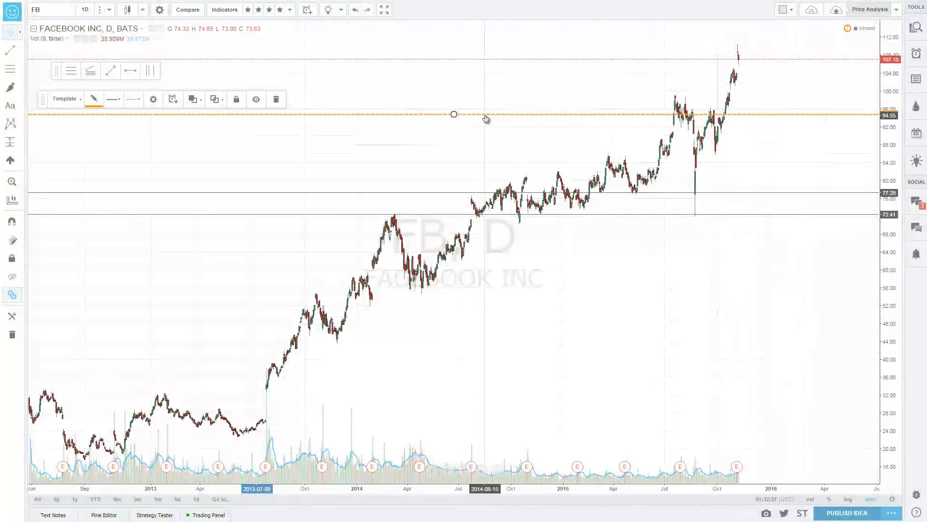
# Remove the horizontal lines at 94.77, 77.28 and 72.41 from the chart
pyautogui.rightClick(486, 119)
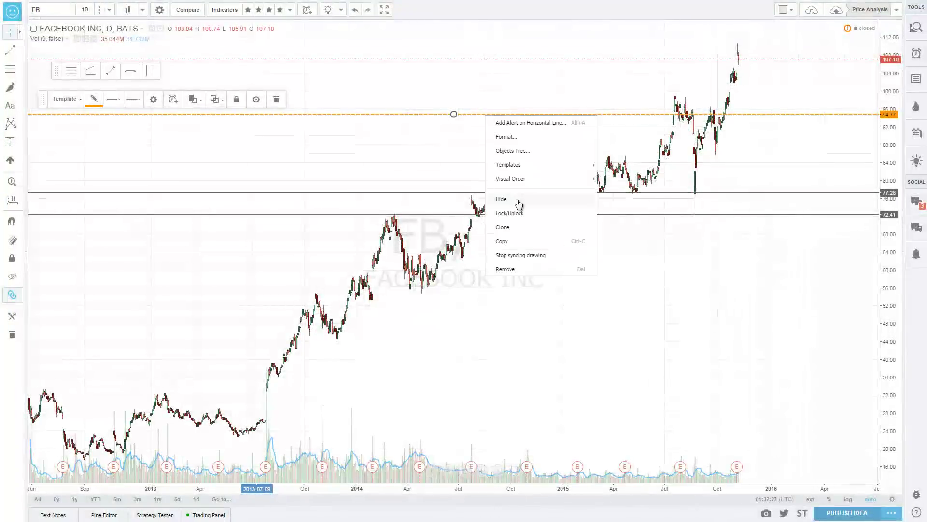
pyautogui.click(514, 268)
pyautogui.rightClick(451, 193)
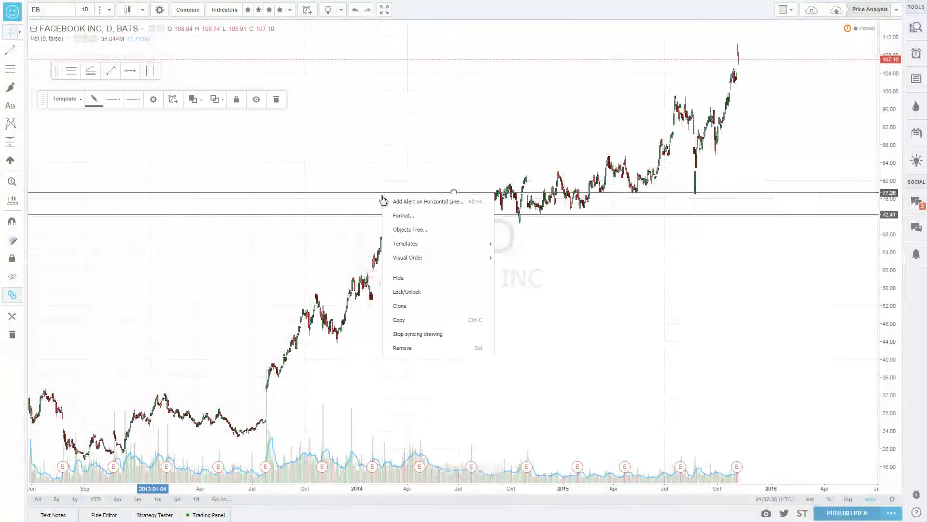
pyautogui.click(399, 347)
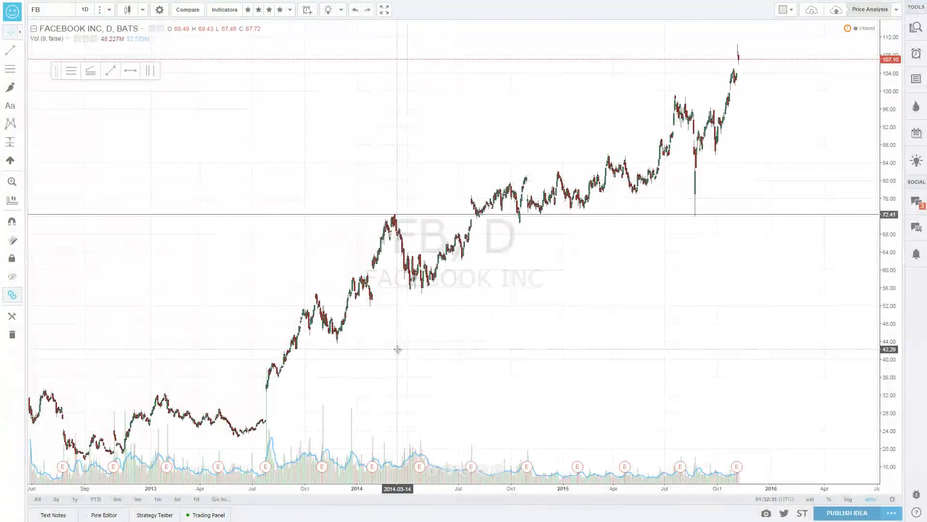
pyautogui.rightClick(330, 214)
pyautogui.click(352, 368)
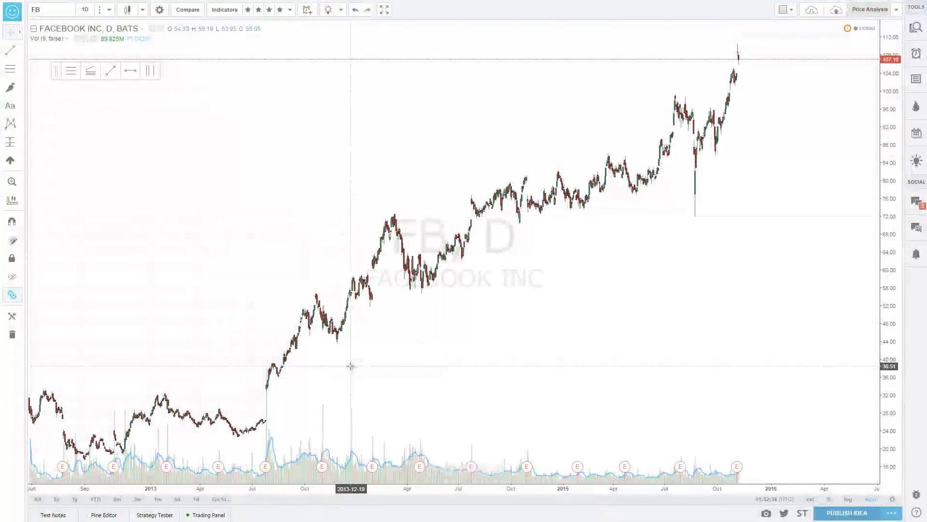
# Handwrite "Only Valid" in red on the empty area above the price curve, underline it and start a note with an arrow below
pyautogui.press('shift')
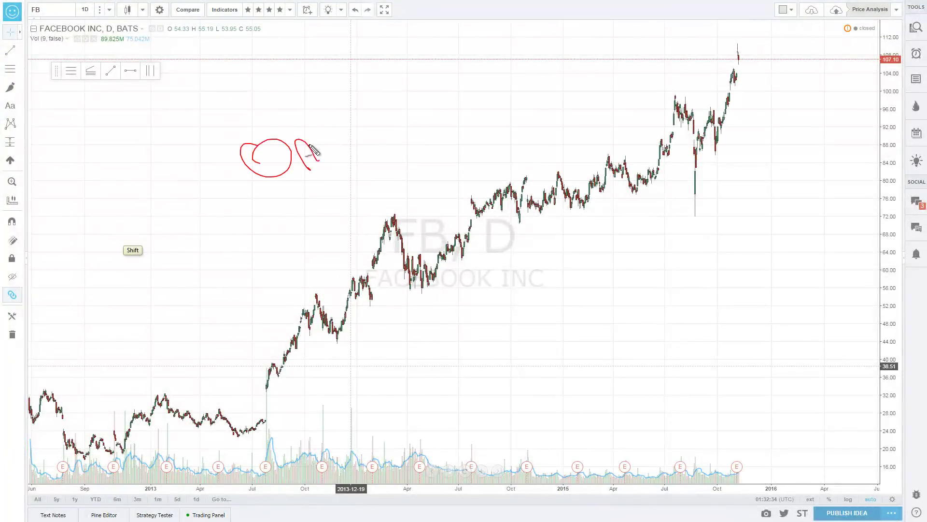
pyautogui.moveTo(442, 91); pyautogui.dragTo(446, 93)
pyautogui.moveTo(464, 89); pyautogui.dragTo(462, 55)
pyautogui.moveTo(286, 178); pyautogui.dragTo(471, 119)
pyautogui.moveTo(366, 187); pyautogui.dragTo(407, 181)
pyautogui.moveTo(401, 172); pyautogui.dragTo(419, 183)
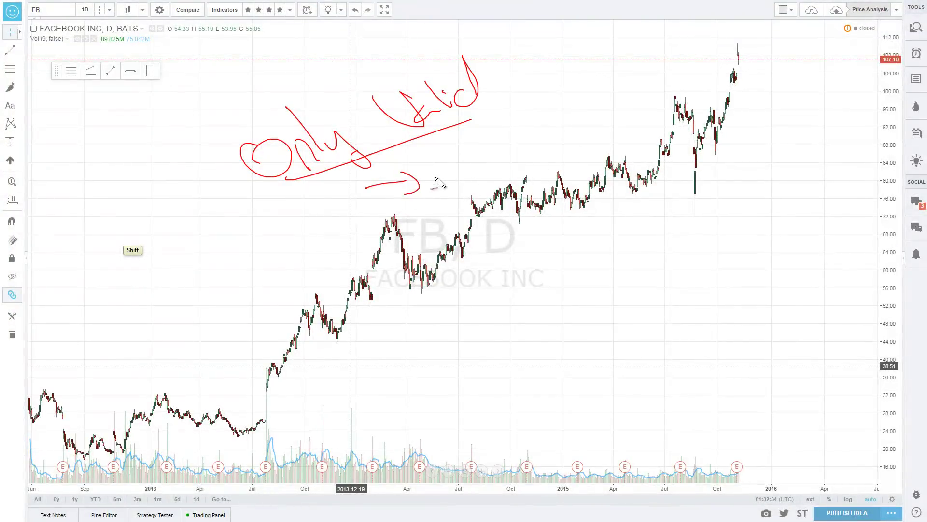
pyautogui.moveTo(438, 167); pyautogui.dragTo(478, 173)
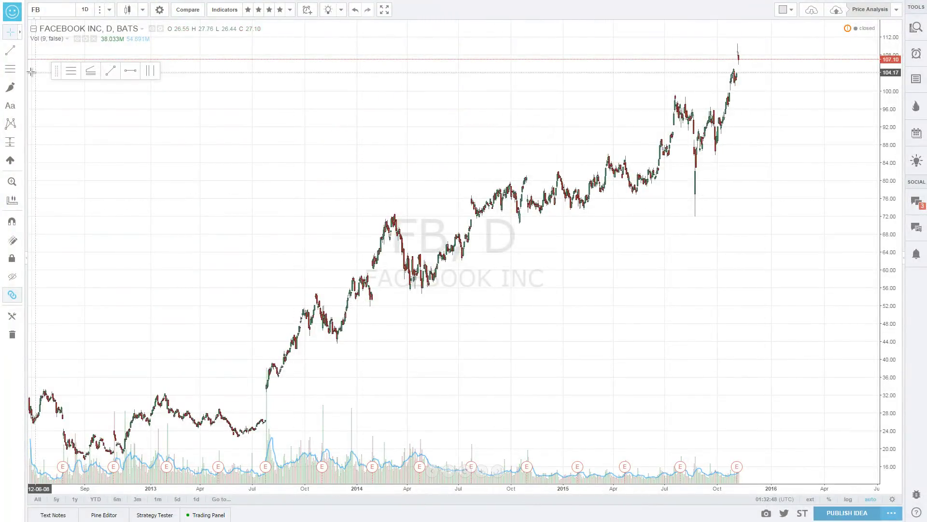
# Draw a Fib Retracement from the mid-2013 low at 22.20 up to the 72.52 high, extending it to January 2015
pyautogui.click(70, 71)
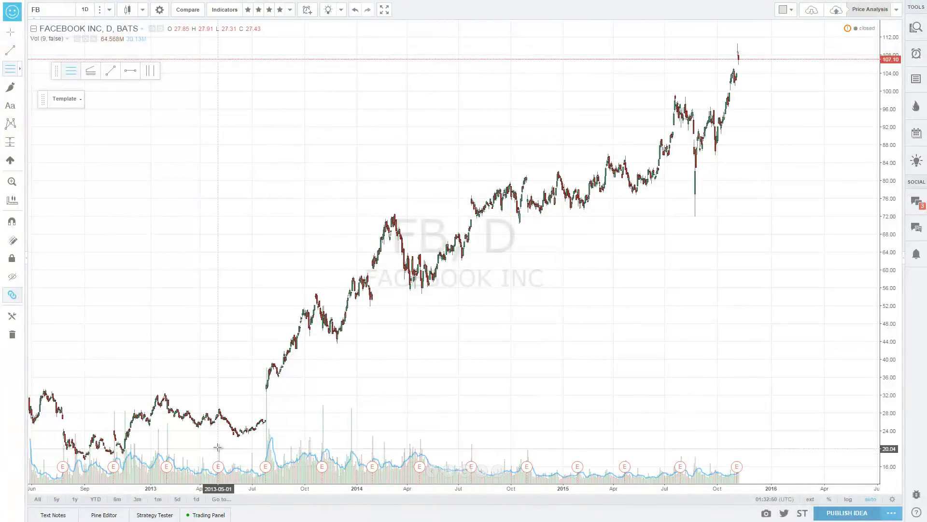
pyautogui.click(234, 438)
pyautogui.click(471, 303)
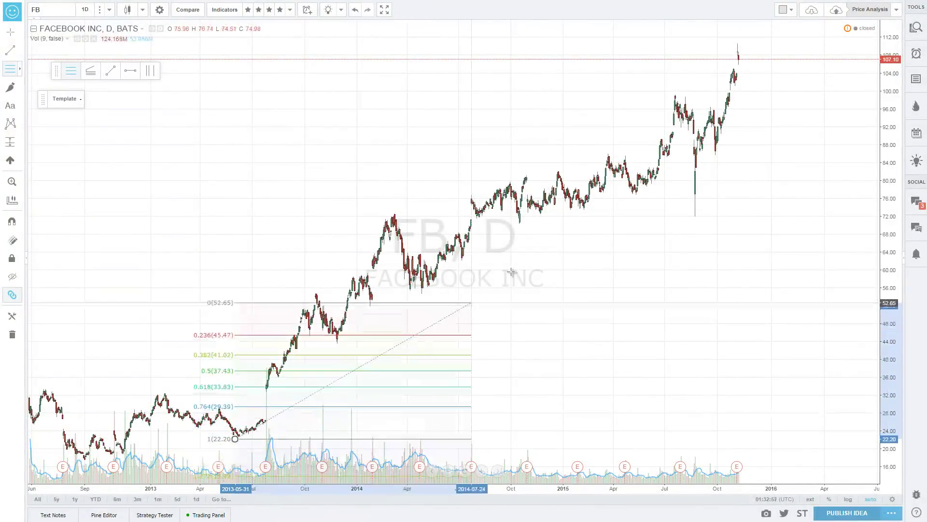
pyautogui.click(574, 214)
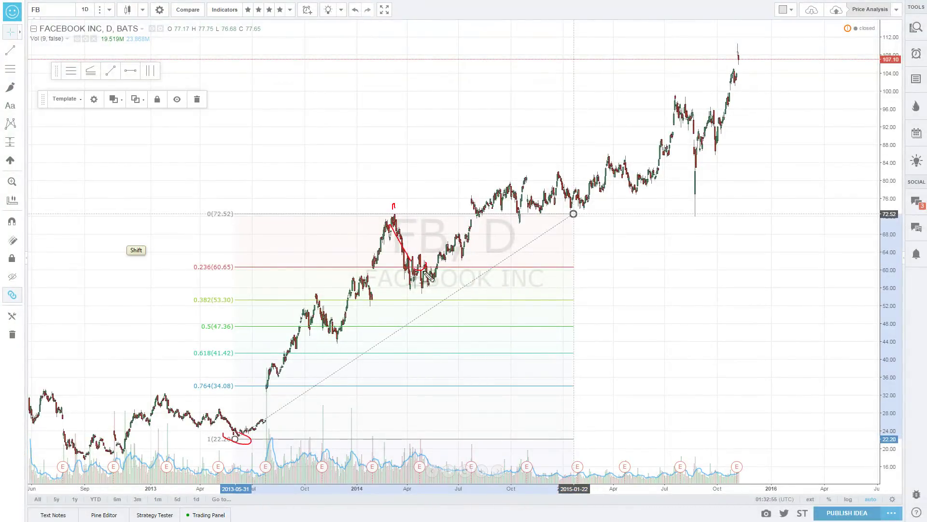
# Circle the 0.236 level label, mark the pullback and consolidation near it and the following rally in ink, and clear the marks
pyautogui.moveTo(182, 250); pyautogui.dragTo(188, 257)
pyautogui.moveTo(411, 257); pyautogui.dragTo(438, 256)
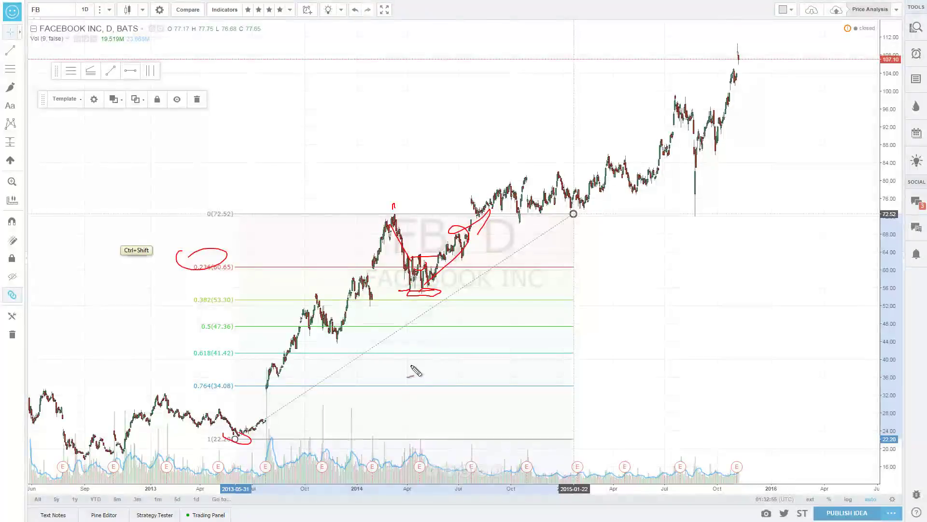
pyautogui.press('Escape')
# Sketch the bounce from the 0.236 level, outline and circle the consolidation around it, and clear the ink
pyautogui.press('shift')
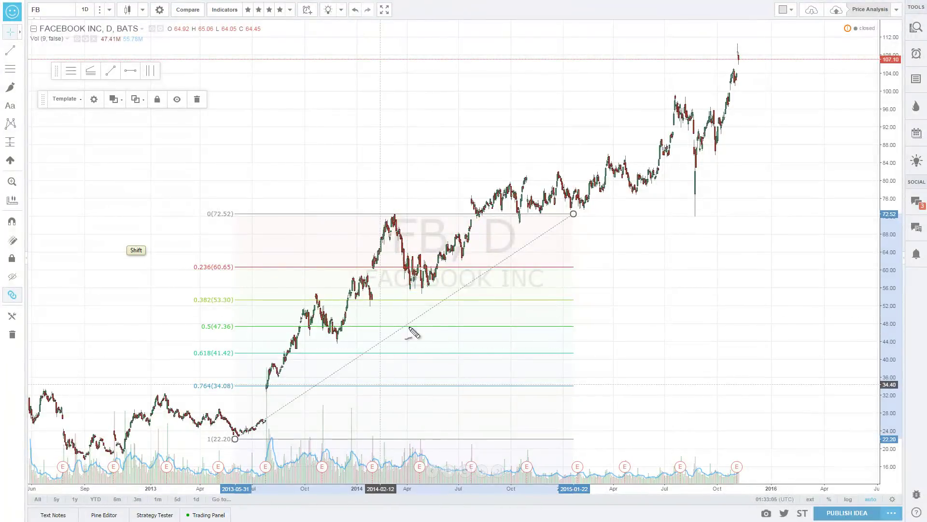
pyautogui.moveTo(470, 259); pyautogui.dragTo(590, 219)
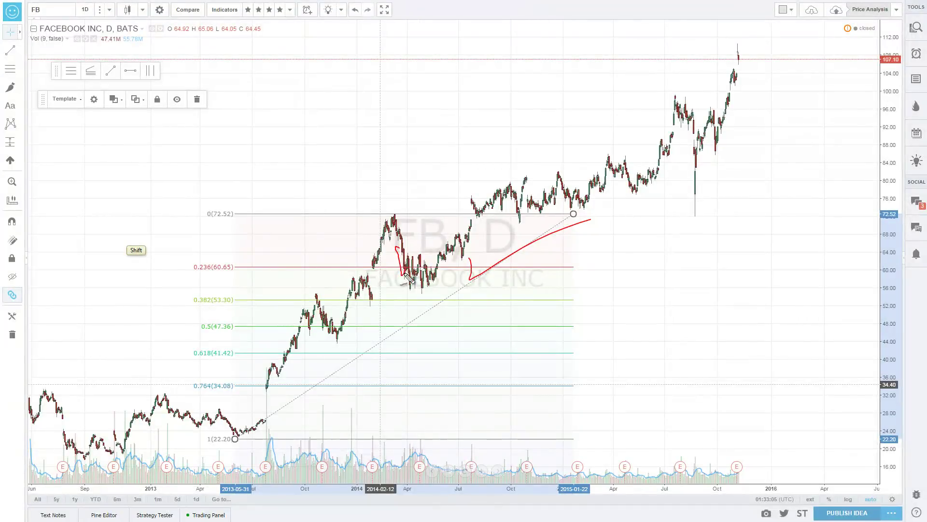
pyautogui.press('Escape')
pyautogui.press('shift')
pyautogui.moveTo(388, 267)
pyautogui.mouseDown()
pyautogui.moveTo(411, 267)
pyautogui.moveTo(466, 210)
pyautogui.moveTo(486, 219)
pyautogui.mouseUp()
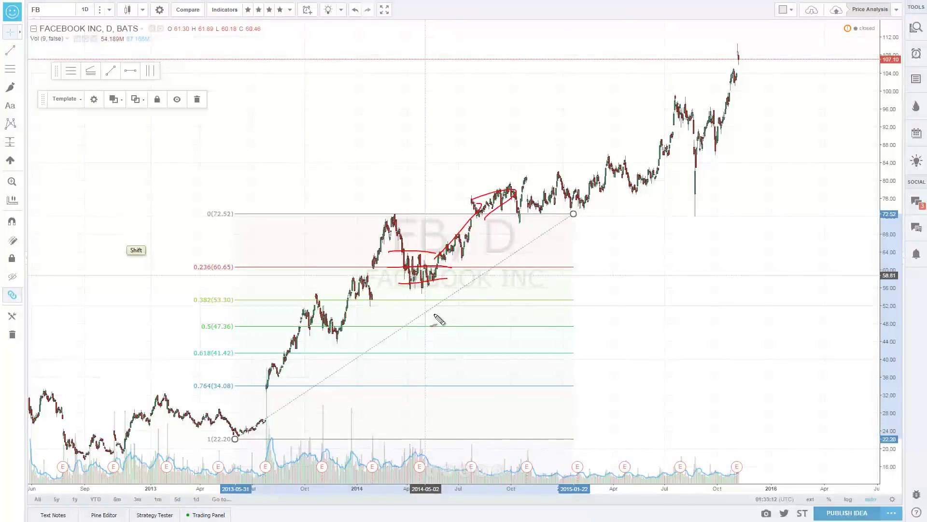
pyautogui.moveTo(448, 279)
pyautogui.mouseDown()
pyautogui.moveTo(419, 296)
pyautogui.moveTo(433, 313)
pyautogui.mouseUp()
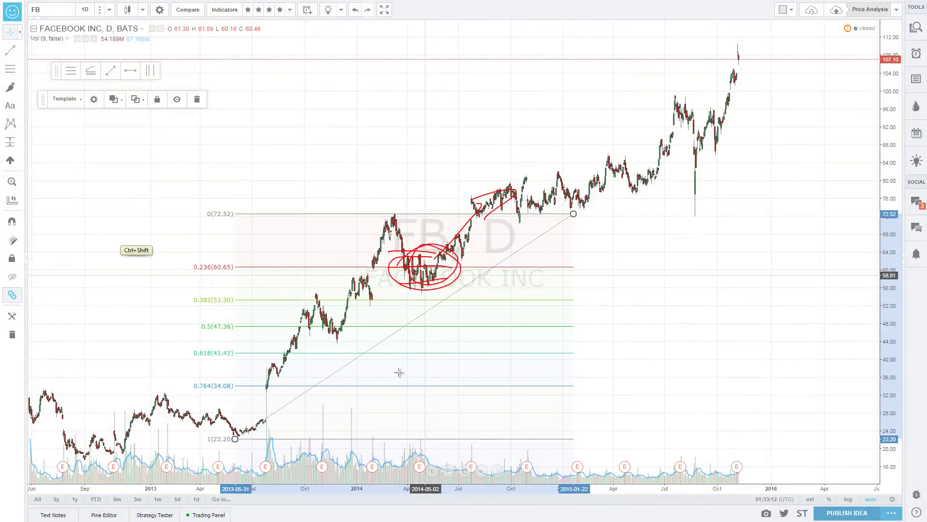
pyautogui.press('Escape')
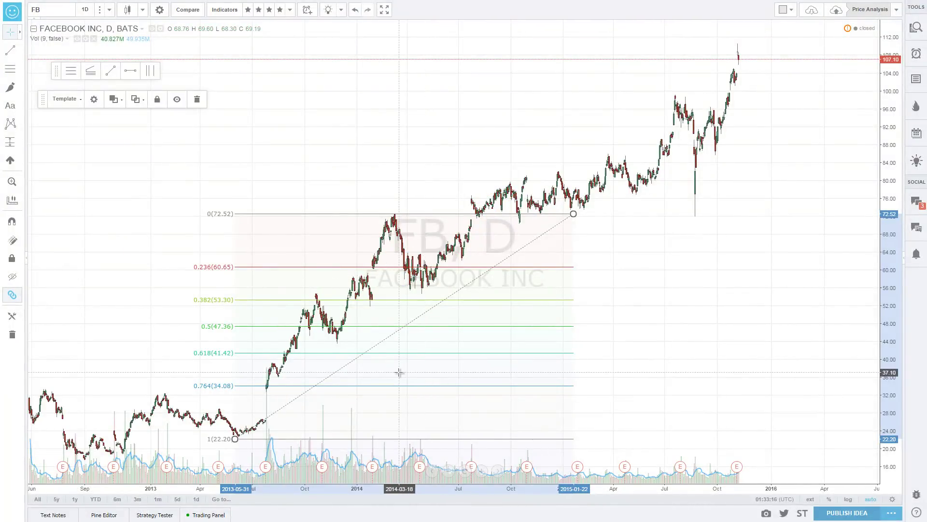
# Replace the Fib Retracement with a Trend-Based Fib Extension from the 22.52 low through the 72.42 high to the 54.70 pullback low
pyautogui.rightClick(327, 218)
pyautogui.click(363, 356)
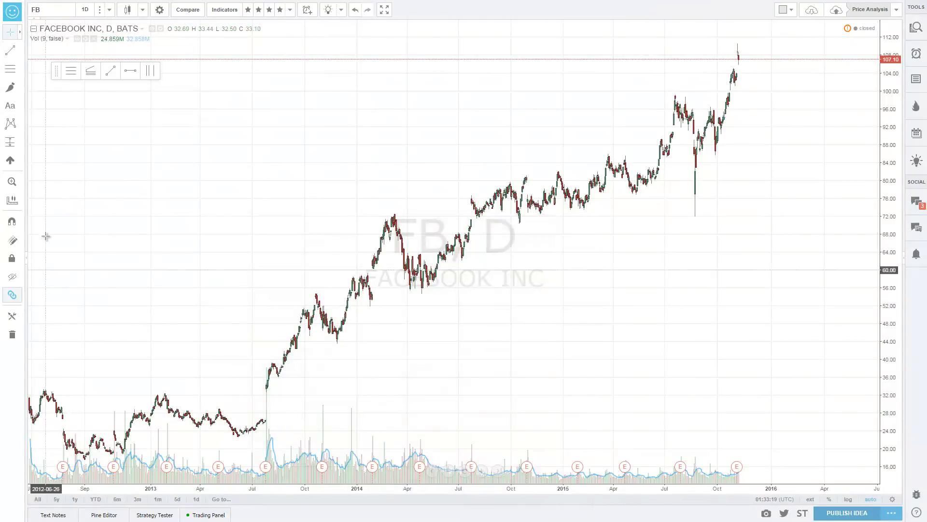
pyautogui.click(20, 70)
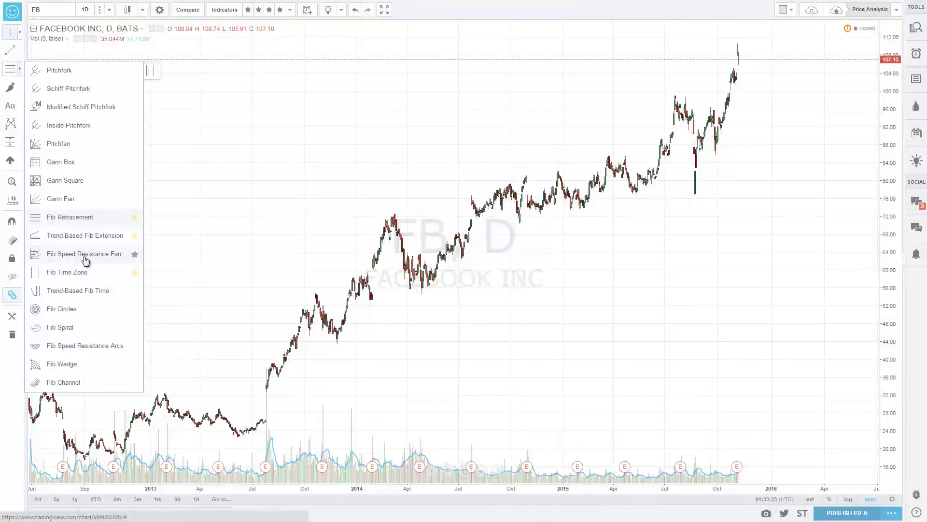
pyautogui.click(80, 236)
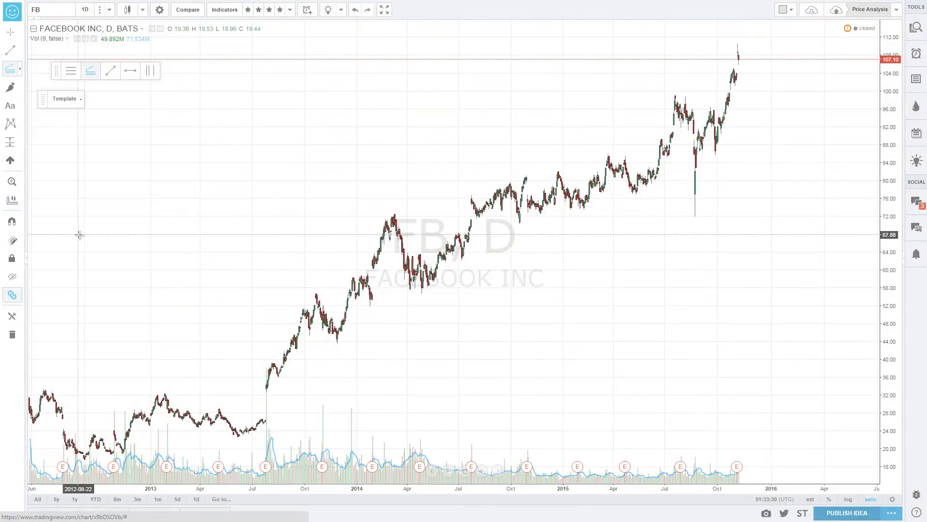
pyautogui.click(234, 437)
pyautogui.click(397, 214)
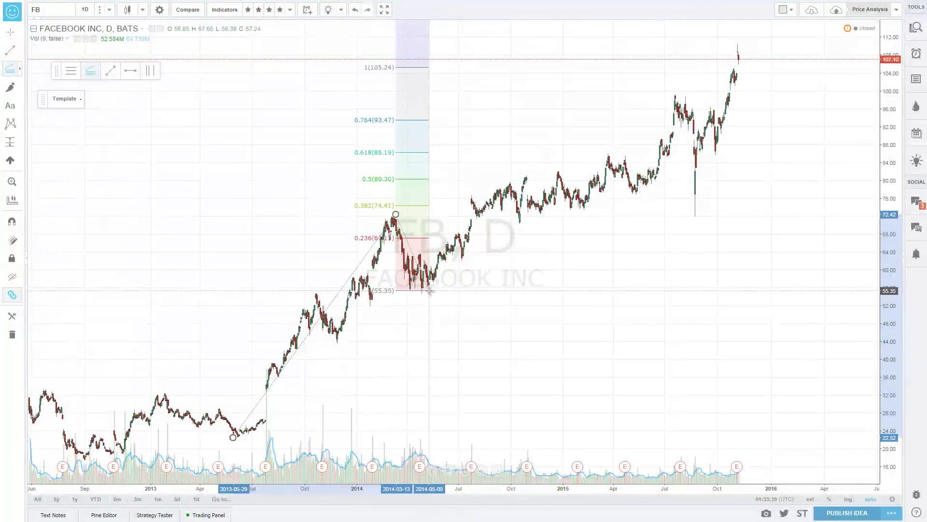
pyautogui.click(830, 293)
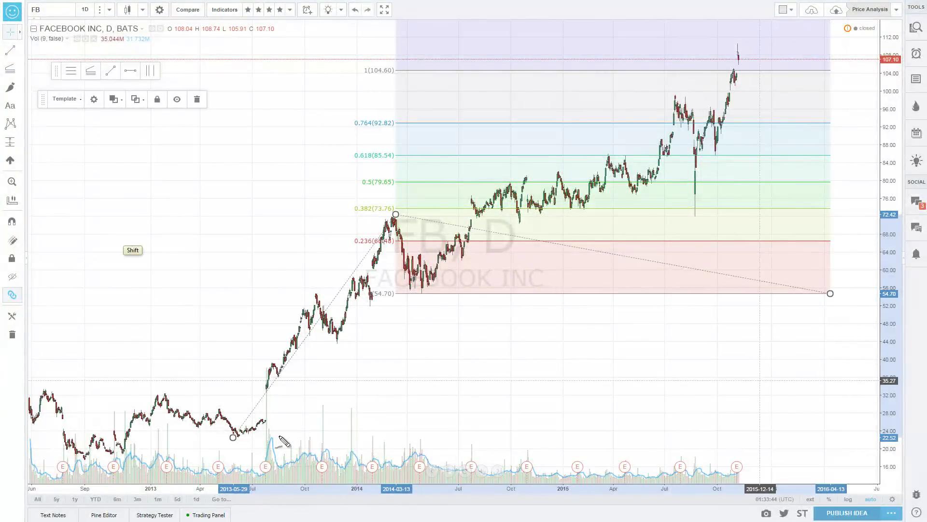
# Circle the extension's starting low, label its peak B, trace the pullback and rally in ink, and clear the marks
pyautogui.moveTo(225, 436); pyautogui.dragTo(227, 429)
pyautogui.moveTo(371, 231); pyautogui.dragTo(389, 237)
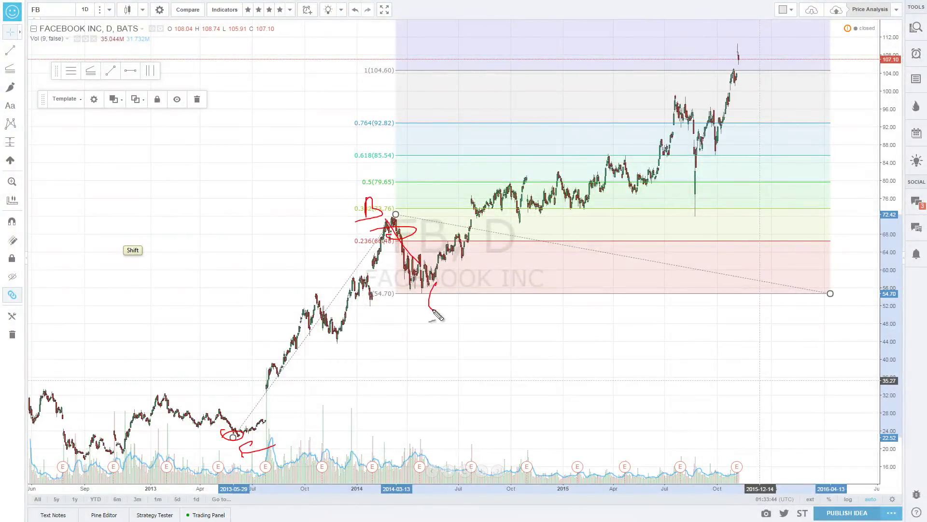
pyautogui.moveTo(433, 261)
pyautogui.mouseDown()
pyautogui.moveTo(662, 91)
pyautogui.moveTo(652, 146)
pyautogui.mouseUp()
pyautogui.press('Escape')
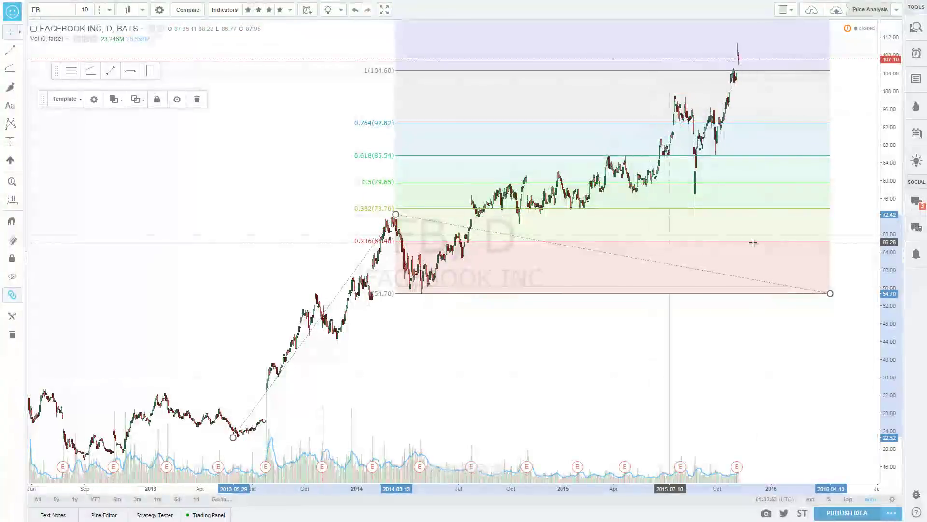
# Annotate the extension's starting low, peak, pullback low and the rally above with freehand marks, and clear them
pyautogui.press('shift')
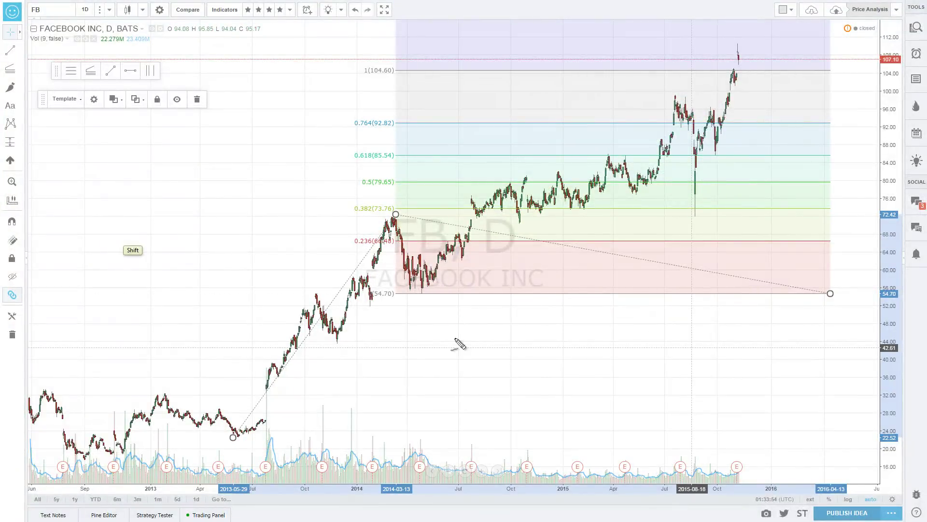
pyautogui.moveTo(366, 205); pyautogui.dragTo(408, 211)
pyautogui.moveTo(234, 436); pyautogui.dragTo(302, 447)
pyautogui.moveTo(265, 408); pyautogui.dragTo(236, 433)
pyautogui.moveTo(396, 222); pyautogui.dragTo(397, 245)
pyautogui.moveTo(362, 280)
pyautogui.mouseDown()
pyautogui.moveTo(399, 277)
pyautogui.moveTo(404, 308)
pyautogui.mouseUp()
pyautogui.moveTo(404, 325); pyautogui.dragTo(427, 336)
pyautogui.moveTo(446, 356); pyautogui.dragTo(453, 357)
pyautogui.moveTo(430, 288); pyautogui.dragTo(461, 294)
pyautogui.moveTo(439, 247); pyautogui.dragTo(523, 236)
pyautogui.moveTo(516, 210)
pyautogui.mouseDown()
pyautogui.moveTo(570, 198)
pyautogui.moveTo(567, 166)
pyautogui.mouseUp()
pyautogui.moveTo(549, 159); pyautogui.dragTo(603, 150)
pyautogui.moveTo(595, 122); pyautogui.dragTo(604, 119)
pyautogui.moveTo(616, 129); pyautogui.dragTo(622, 127)
pyautogui.hotkey('ctrl', 'shift', 'd')
pyautogui.hotkey('ctrl', 'shift', 'd')
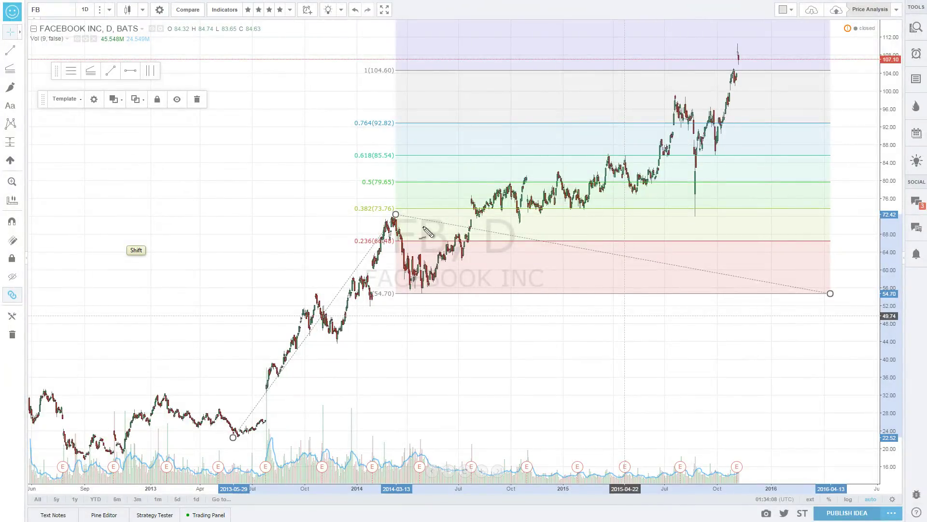
# Circle the 0.5 and 0.618 extension labels and underline the price reactions along both levels in red
pyautogui.moveTo(381, 171); pyautogui.dragTo(369, 174)
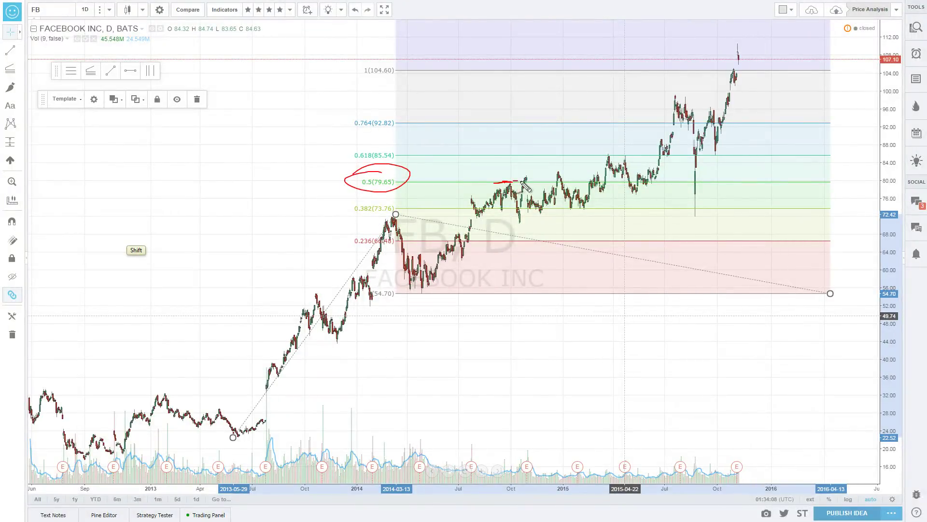
pyautogui.moveTo(630, 184); pyautogui.dragTo(656, 184)
pyautogui.moveTo(525, 184); pyautogui.dragTo(655, 176)
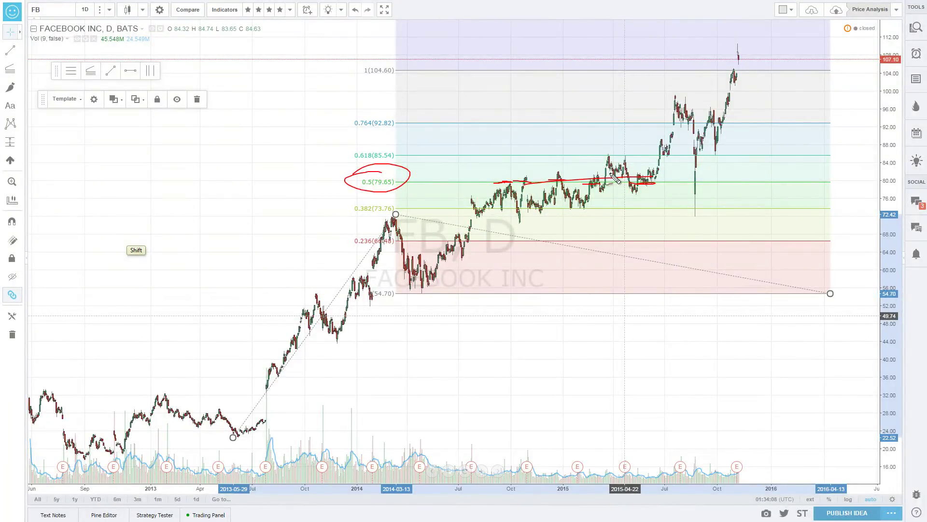
pyautogui.moveTo(389, 175)
pyautogui.mouseDown()
pyautogui.moveTo(338, 155)
pyautogui.moveTo(402, 154)
pyautogui.mouseUp()
pyautogui.moveTo(590, 153); pyautogui.dragTo(733, 157)
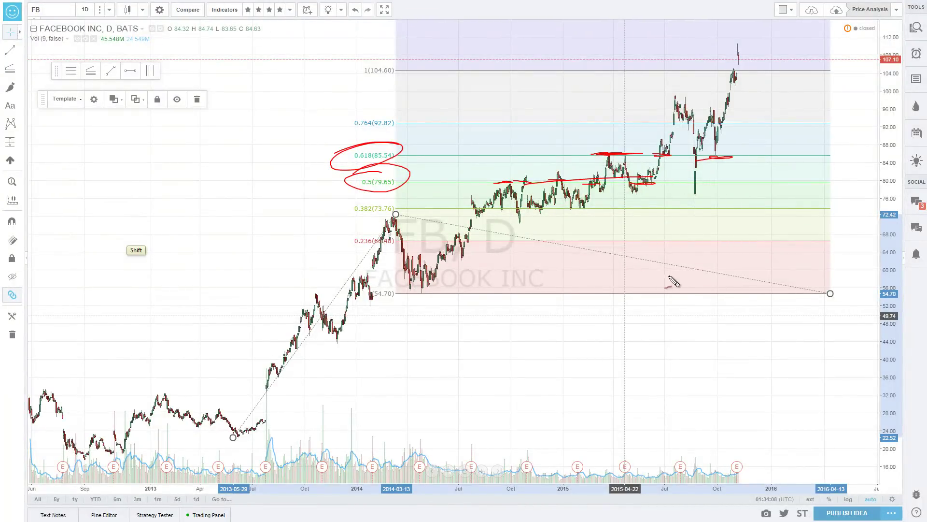
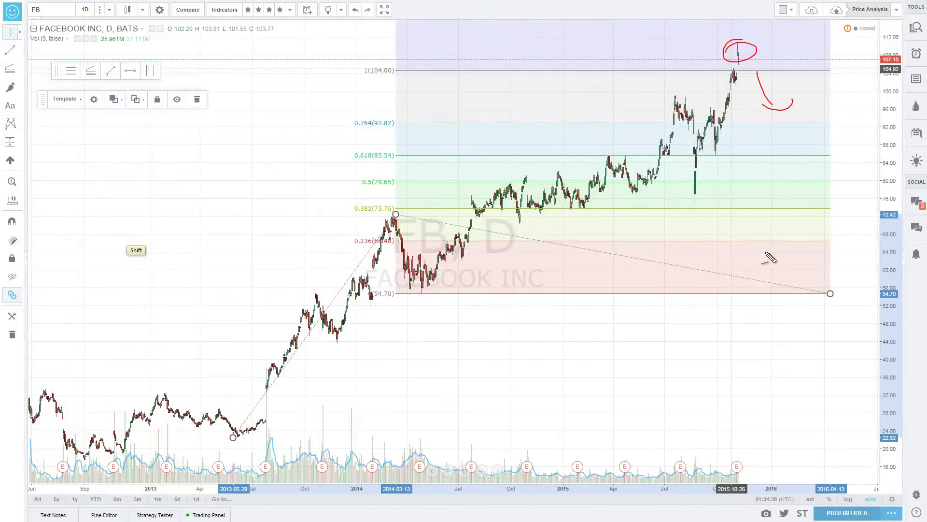
# Clear the existing ink, handwrite "Project" in red beside the rally, underline it, and clear the annotation
pyautogui.press('Escape')
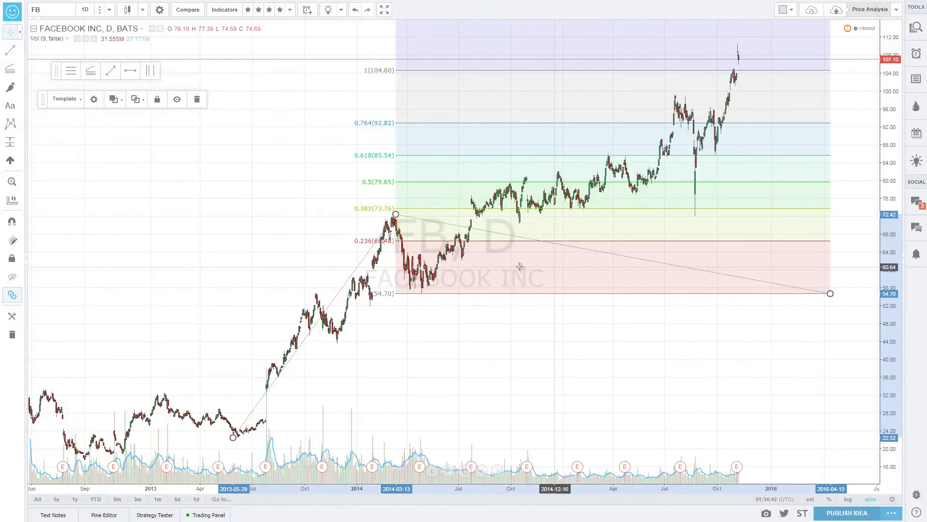
pyautogui.hotkey('ctrl', 'shift', 'd')
pyautogui.moveTo(386, 321); pyautogui.dragTo(393, 319)
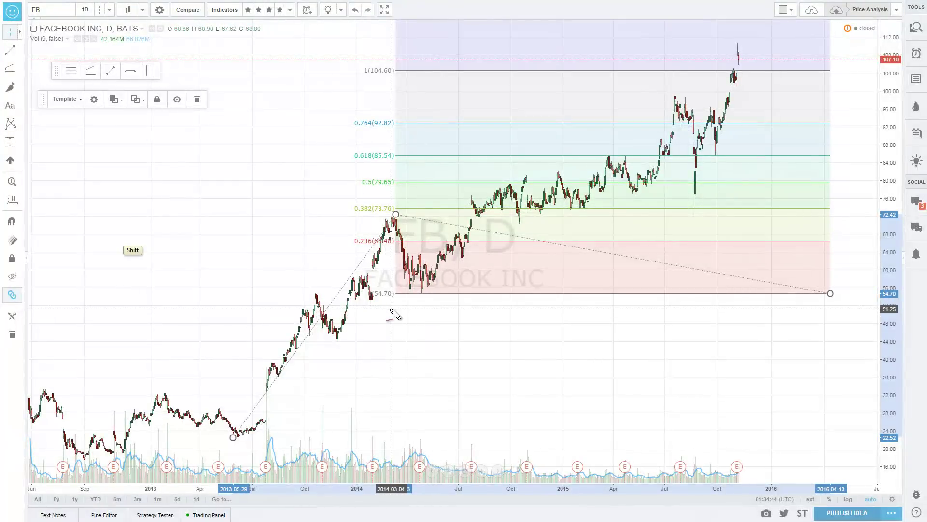
pyautogui.moveTo(192, 284); pyautogui.dragTo(172, 250)
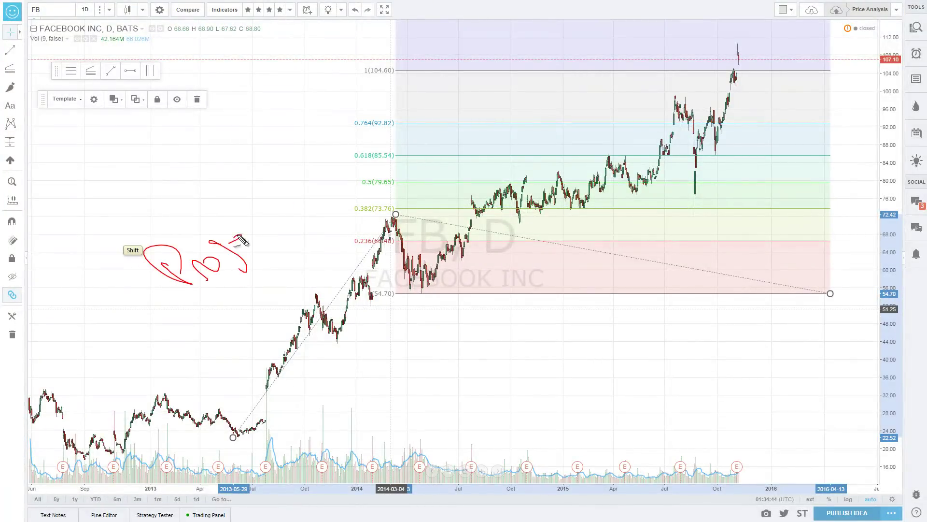
pyautogui.moveTo(218, 284); pyautogui.dragTo(296, 245)
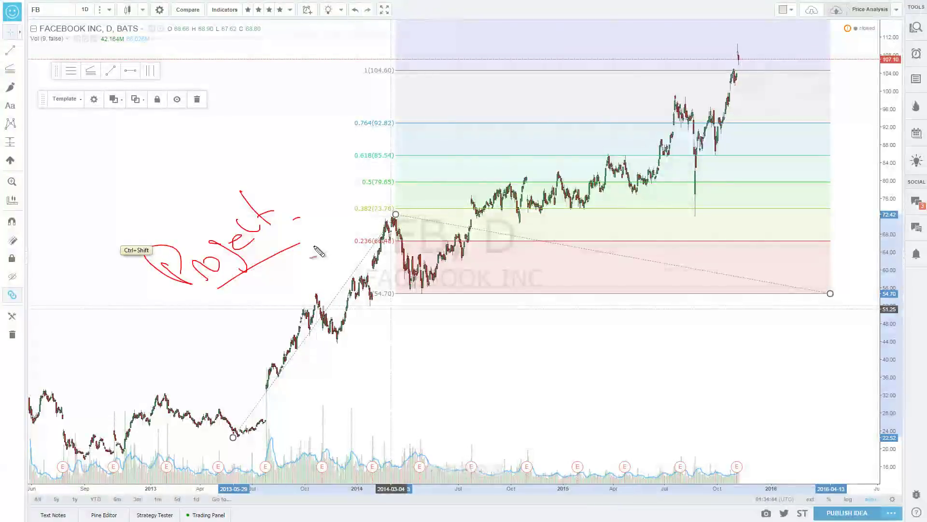
pyautogui.press('Escape')
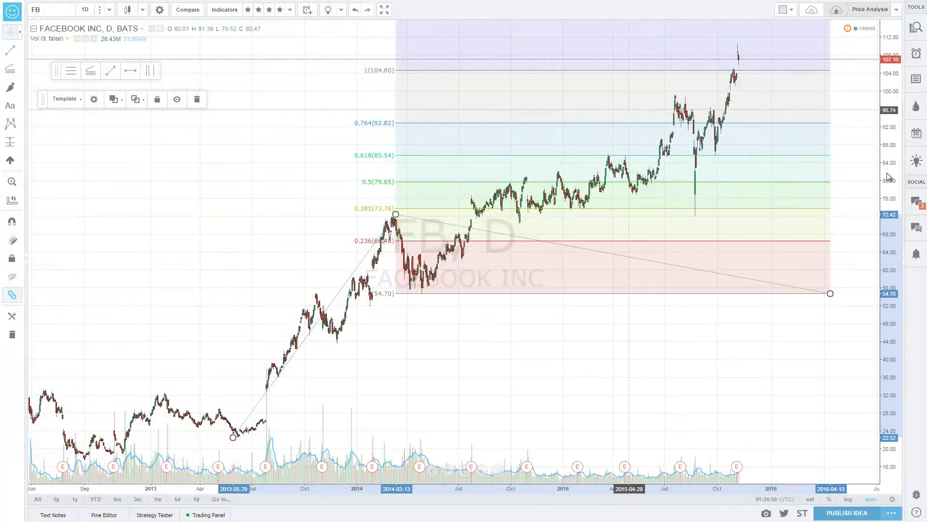
# Replace the Trend-Based Fib Extension with a Fib Retracement from the 54.49 low to the 99.15 high
pyautogui.moveTo(884, 172); pyautogui.dragTo(770, 321)
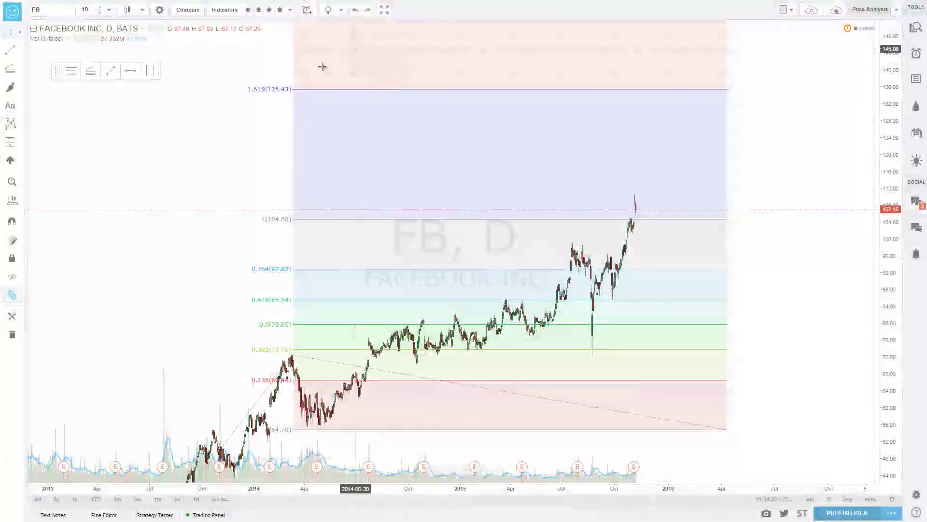
pyautogui.rightClick(292, 90)
pyautogui.click(312, 231)
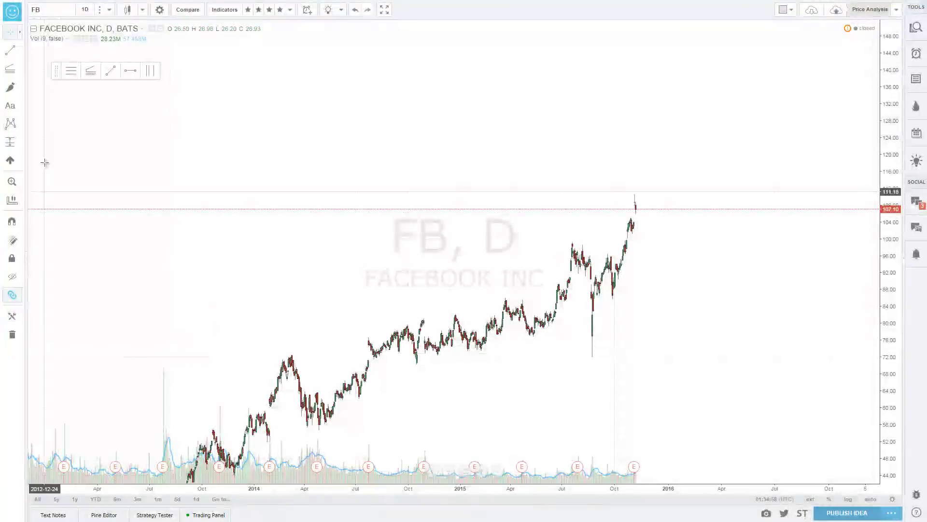
pyautogui.click(71, 71)
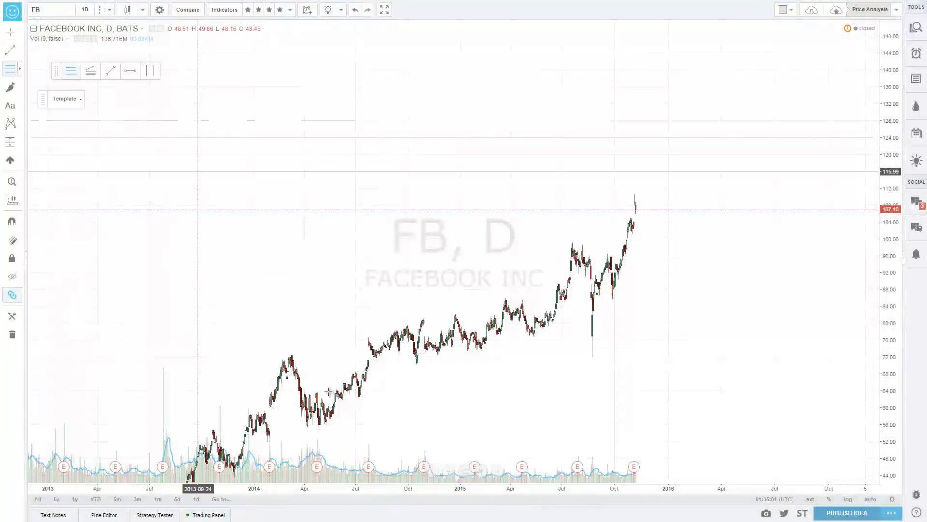
pyautogui.click(315, 430)
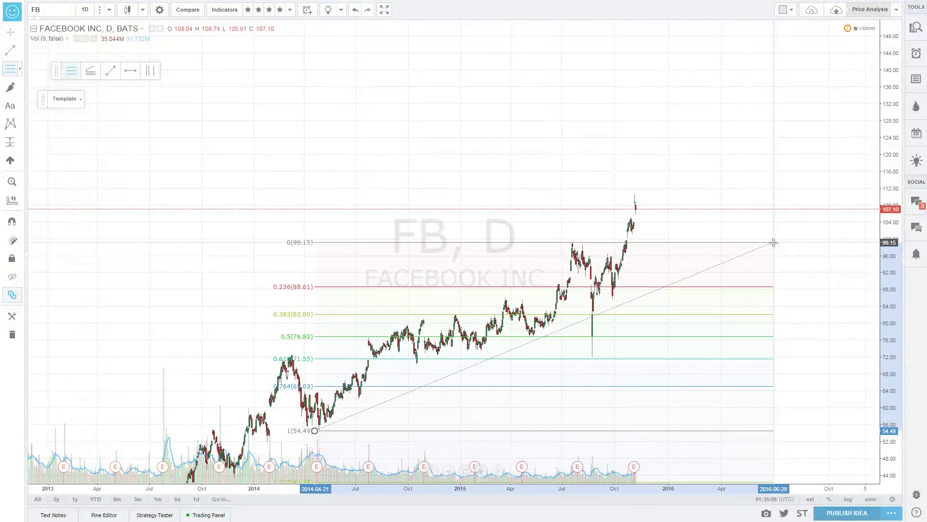
pyautogui.click(774, 242)
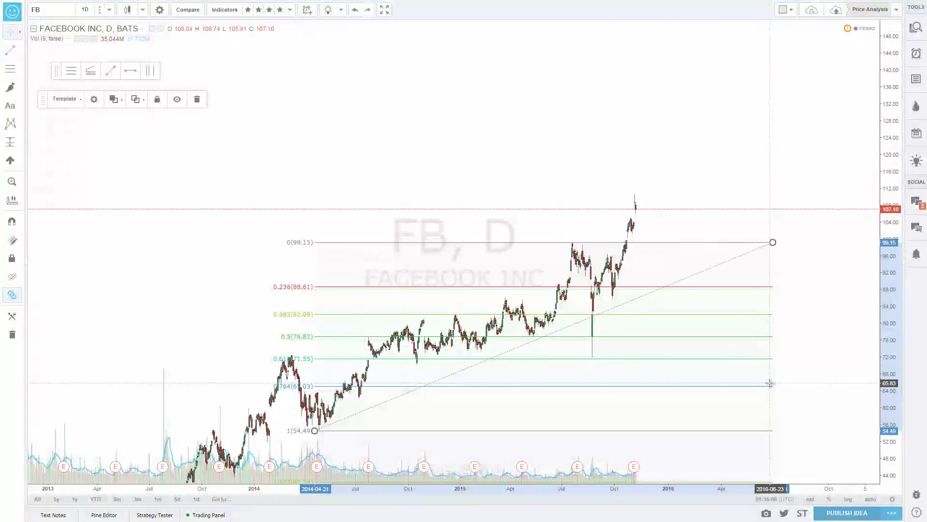
# Circle the retracement's 0.5 and 0.618 labels, underline both levels at the August 2015 drop, trace the swing, and clear the ink
pyautogui.press('shift')
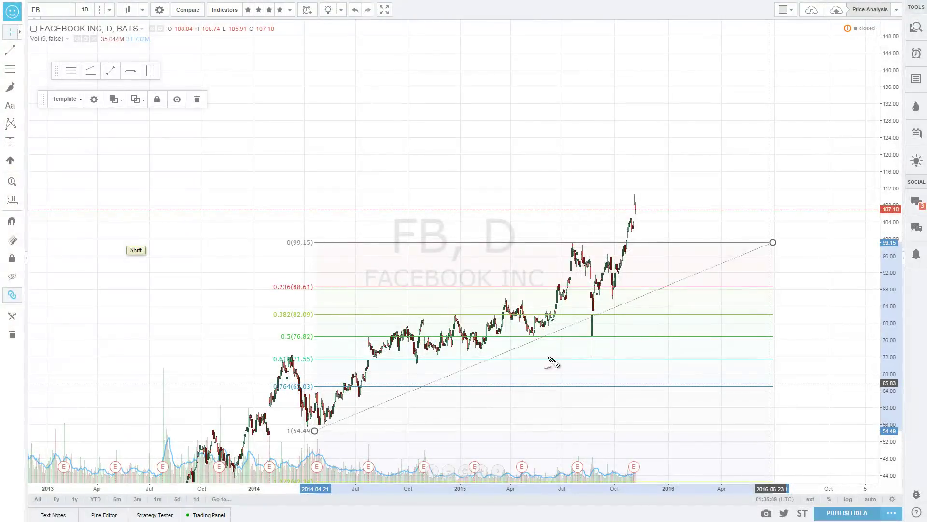
pyautogui.moveTo(327, 337)
pyautogui.mouseDown()
pyautogui.moveTo(347, 353)
pyautogui.moveTo(283, 352)
pyautogui.mouseUp()
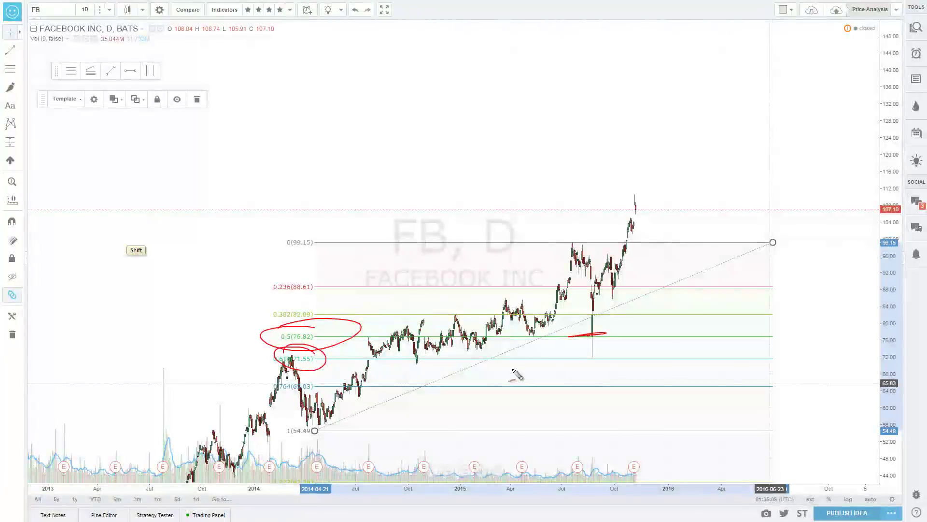
pyautogui.moveTo(568, 359); pyautogui.dragTo(593, 359)
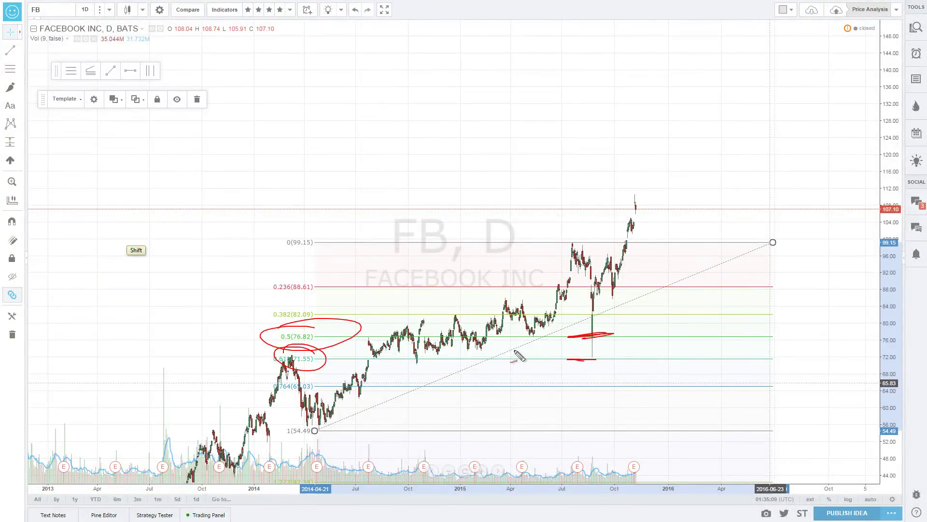
pyautogui.moveTo(276, 440)
pyautogui.mouseDown()
pyautogui.moveTo(542, 266)
pyautogui.moveTo(650, 252)
pyautogui.mouseUp()
pyautogui.press('Escape')
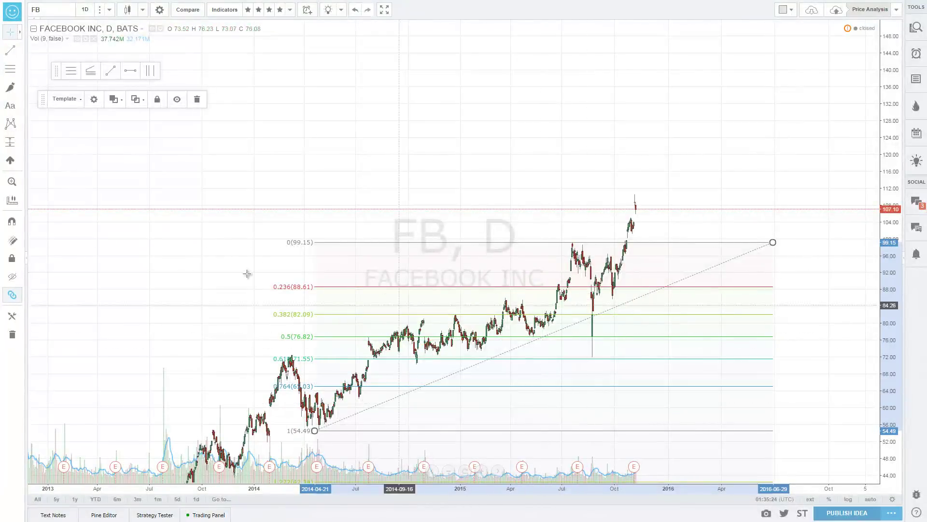
# Draw a Trend-Based Fib Extension from the 54.35 low through the 99.25 high to the 71.76 low, and remove the Fib Retracement
pyautogui.moveTo(165, 308); pyautogui.dragTo(168, 253)
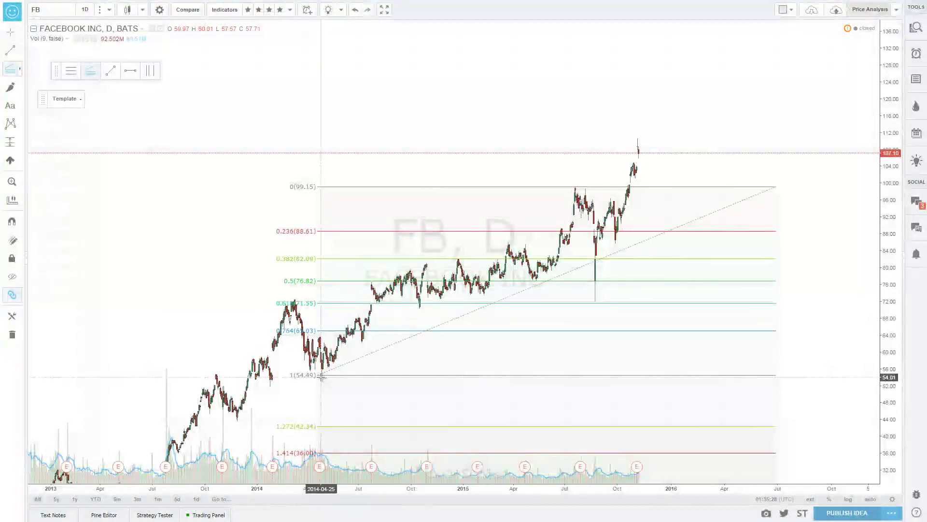
pyautogui.click(323, 375)
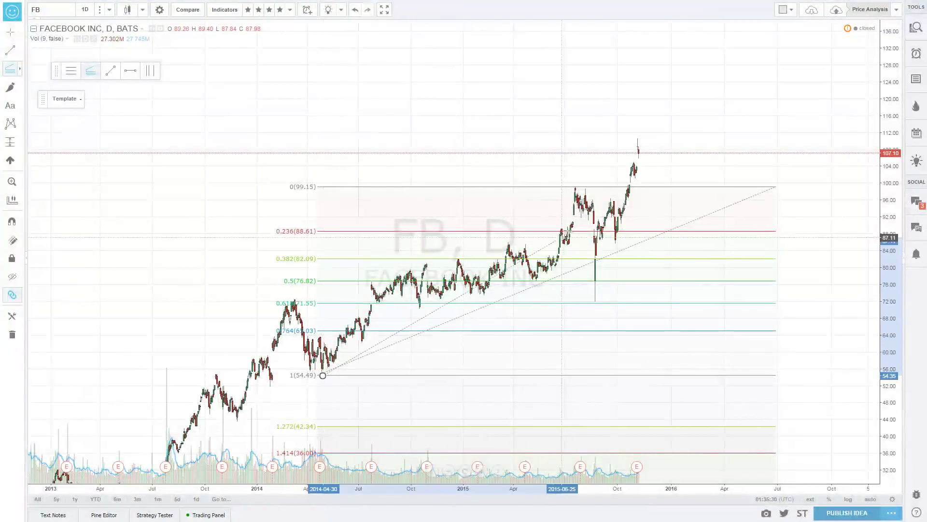
pyautogui.click(574, 186)
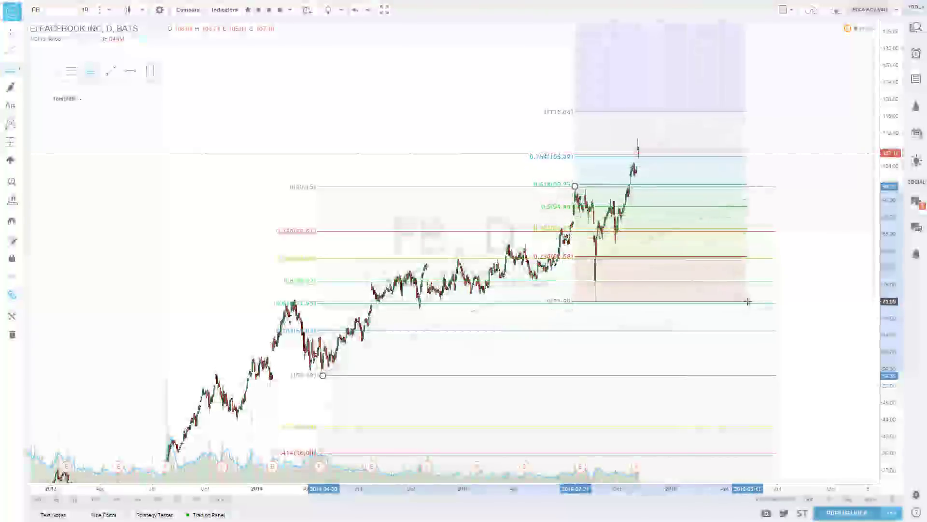
pyautogui.click(747, 303)
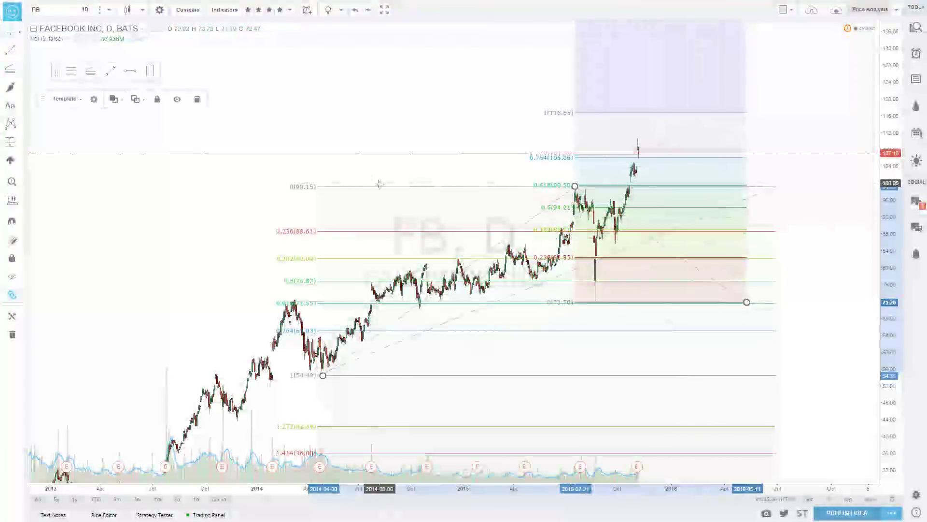
pyautogui.rightClick(379, 188)
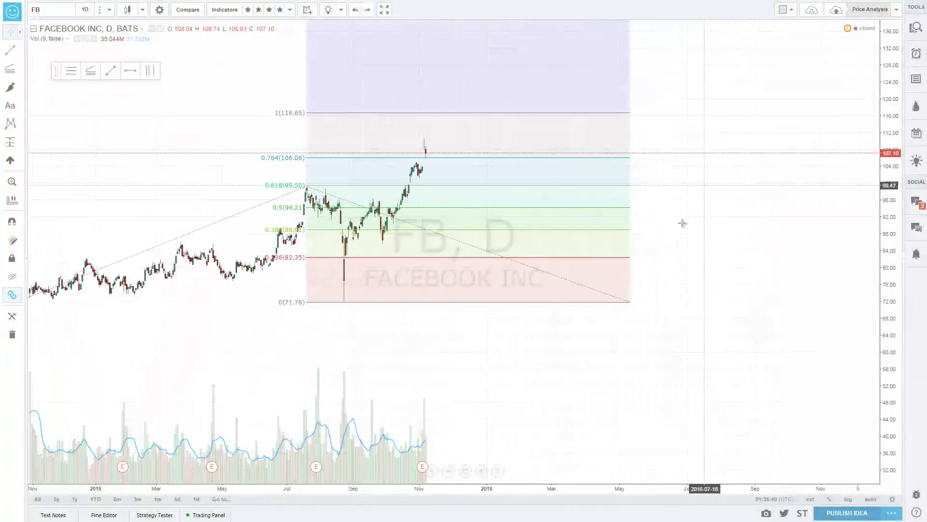
# Sketch an arrow from the latest price toward the underlined 1 (116.65) level, then circle and underline the 1.618 (144.40) level in red
pyautogui.moveTo(682, 223); pyautogui.dragTo(869, 327)
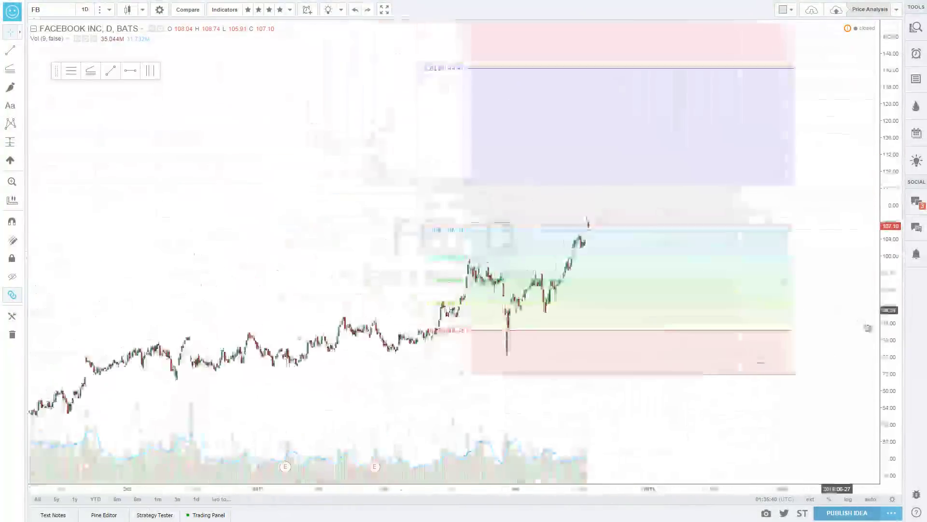
pyautogui.scroll(4, 642, 265)
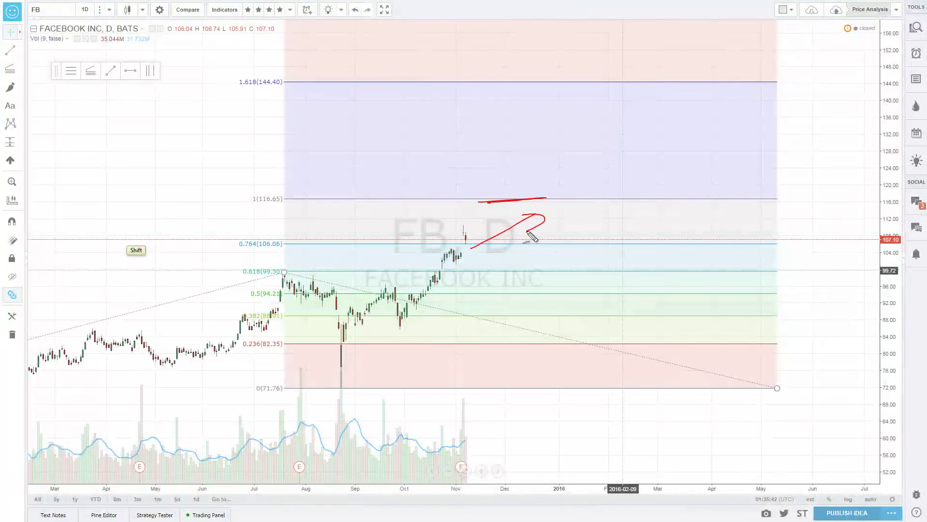
pyautogui.moveTo(271, 67)
pyautogui.mouseDown()
pyautogui.moveTo(212, 73)
pyautogui.moveTo(295, 68)
pyautogui.mouseUp()
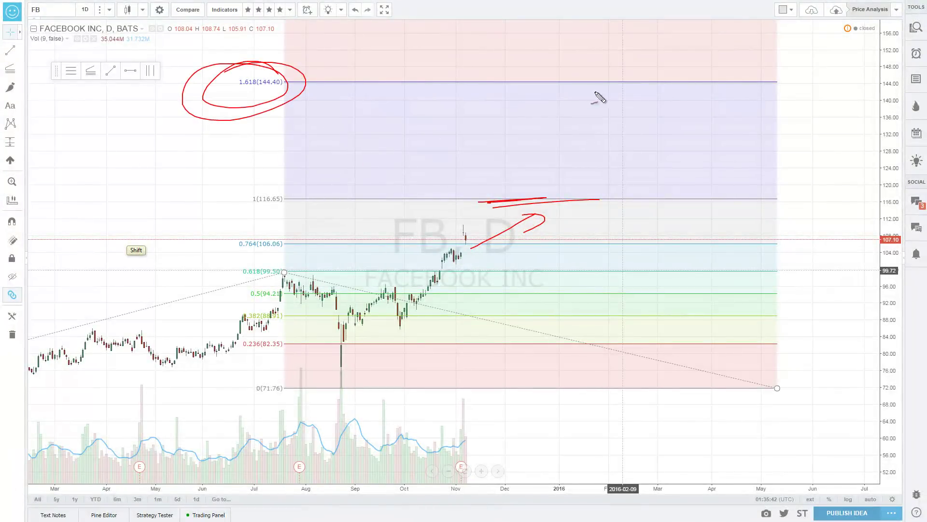
pyautogui.moveTo(623, 90); pyautogui.dragTo(789, 79)
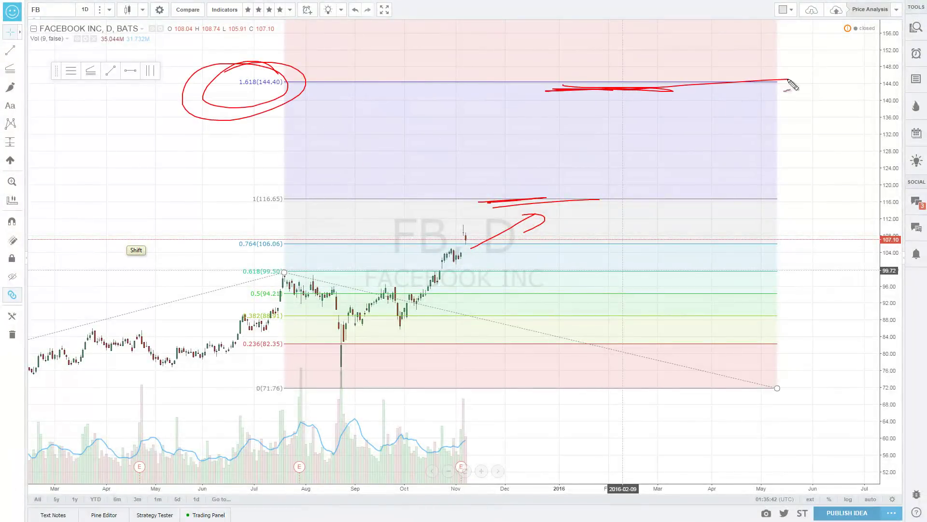
# Handwrite "$144" below the 1.618 level, trace a projected rally up to that level, and clear the ink
pyautogui.moveTo(484, 111); pyautogui.dragTo(498, 125)
pyautogui.moveTo(503, 103)
pyautogui.mouseDown()
pyautogui.moveTo(487, 121)
pyautogui.moveTo(503, 125)
pyautogui.mouseUp()
pyautogui.moveTo(515, 105); pyautogui.dragTo(538, 129)
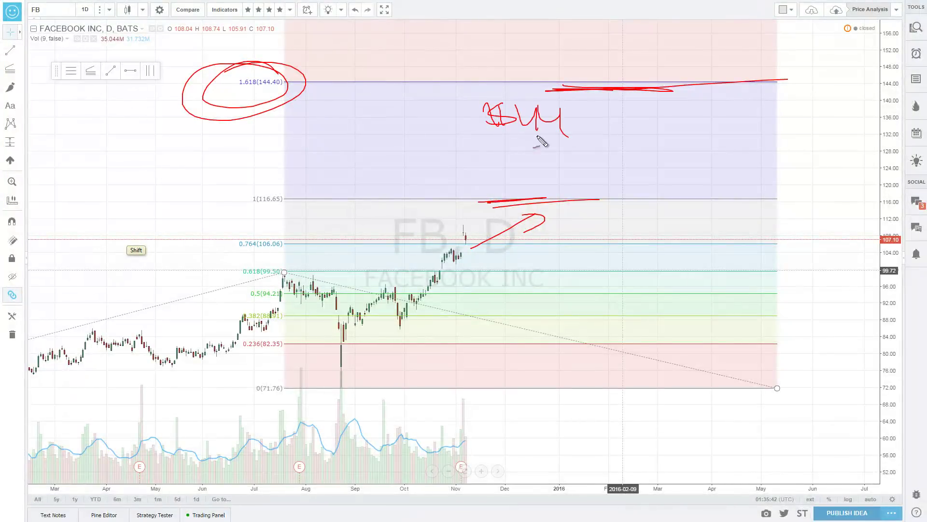
pyautogui.moveTo(473, 242); pyautogui.dragTo(619, 117)
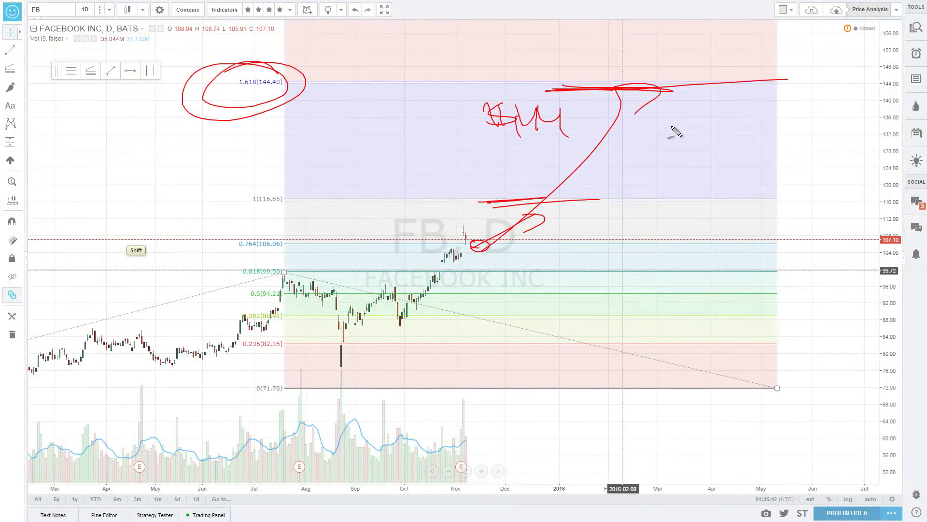
pyautogui.moveTo(523, 288)
pyautogui.mouseDown()
pyautogui.moveTo(658, 259)
pyautogui.moveTo(785, 88)
pyautogui.mouseUp()
pyautogui.press('Escape')
# Sketch a sideways path from the latest price, a rise to the 1.618 level and a turn down, and clear the ink
pyautogui.hotkey('ctrl', 'shift', 'd')
pyautogui.moveTo(462, 246); pyautogui.dragTo(633, 239)
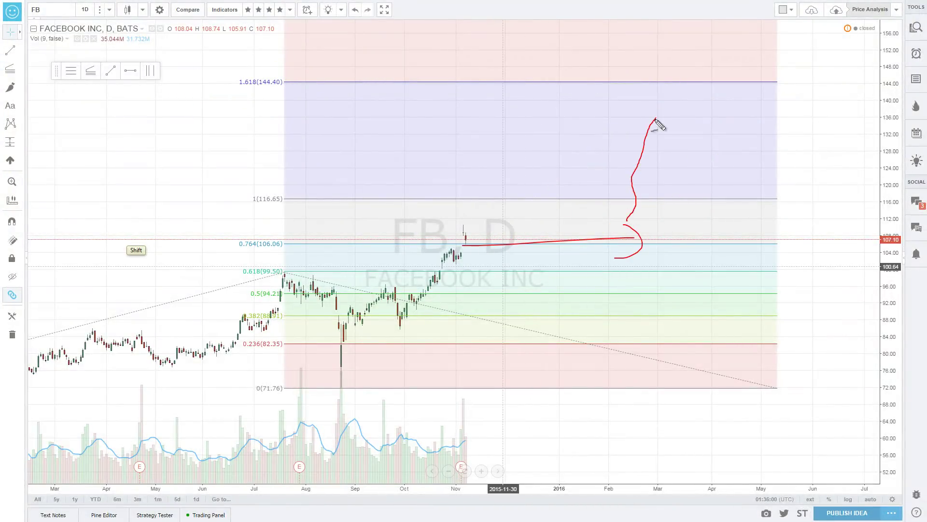
pyautogui.moveTo(655, 119)
pyautogui.mouseDown()
pyautogui.moveTo(686, 83)
pyautogui.moveTo(723, 94)
pyautogui.moveTo(754, 89)
pyautogui.mouseUp()
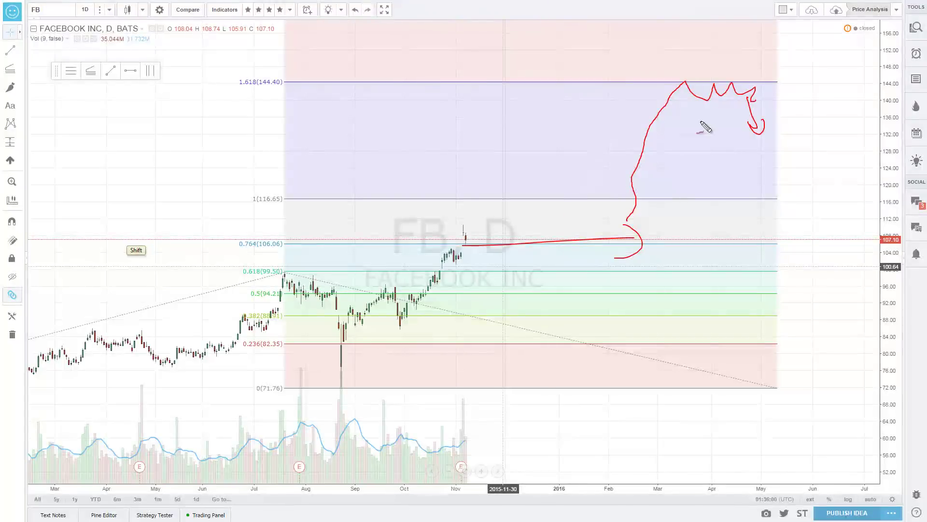
pyautogui.hotkey('ctrl', 'shift', 'd')
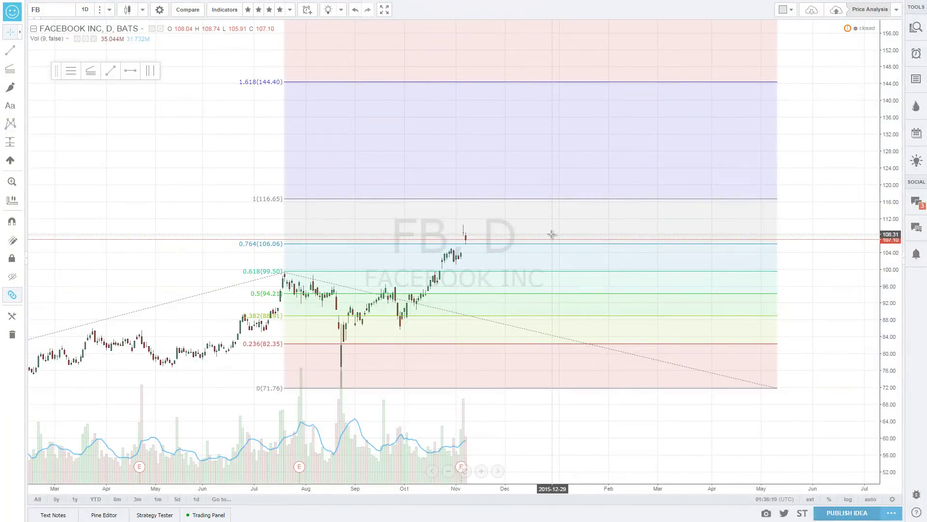
# Remove the Trend-Based Fib Extension from the chart
pyautogui.rightClick(299, 86)
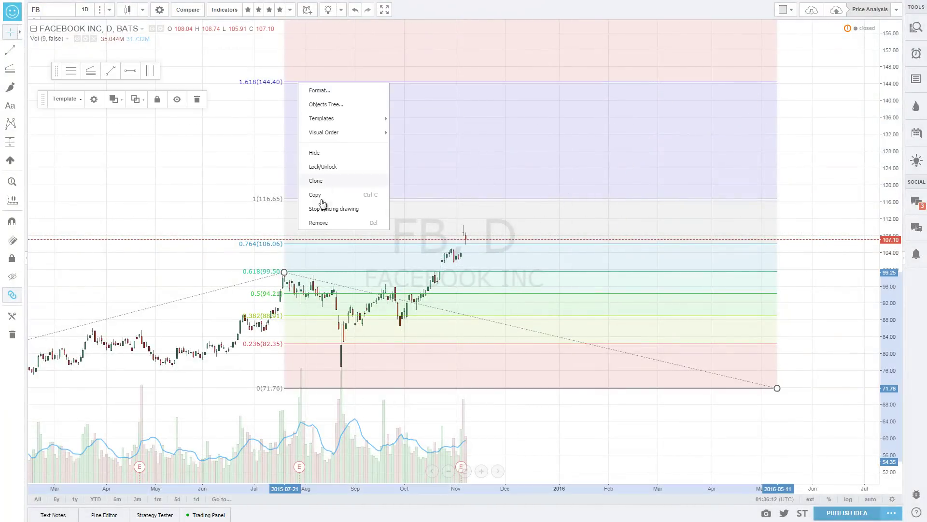
pyautogui.click(332, 222)
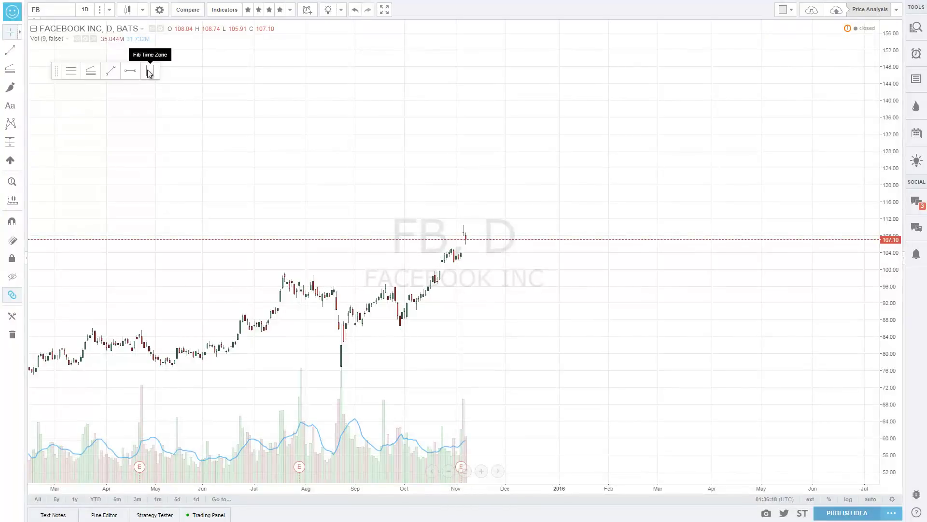
# Place a Fib Time Zone from the June 2013 low (2013-06-04) to the March 2014 high (2014-03-11)
pyautogui.scroll(-2, 290, 290)
pyautogui.scroll(-5, 300, 300)
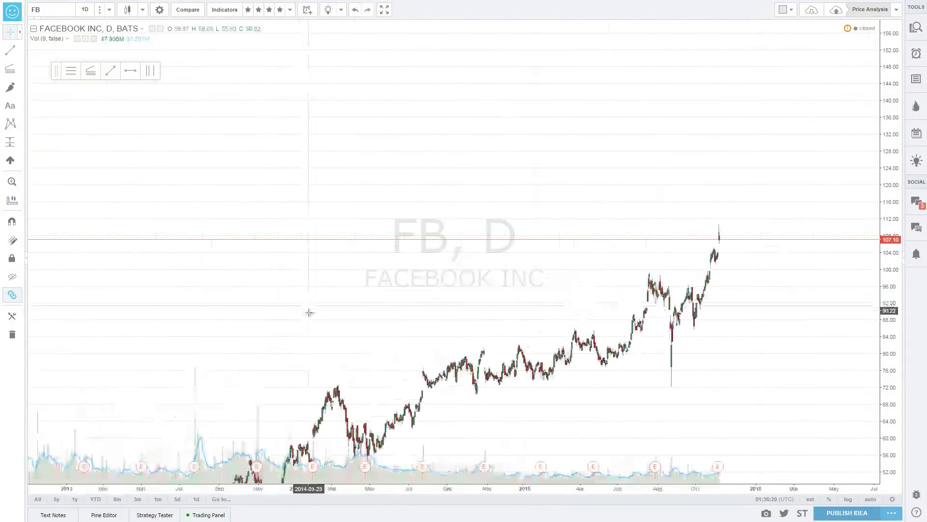
pyautogui.moveTo(610, 417); pyautogui.dragTo(643, 220)
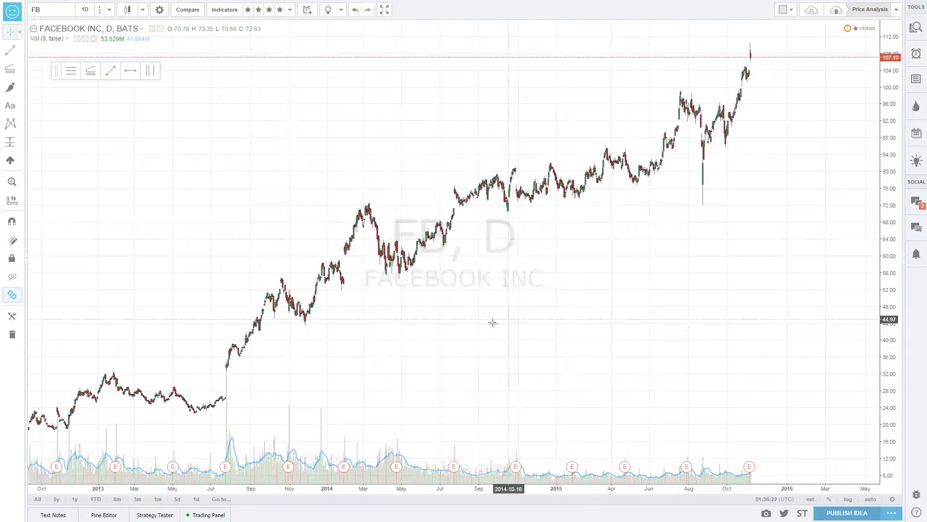
pyautogui.moveTo(492, 321); pyautogui.dragTo(624, 285)
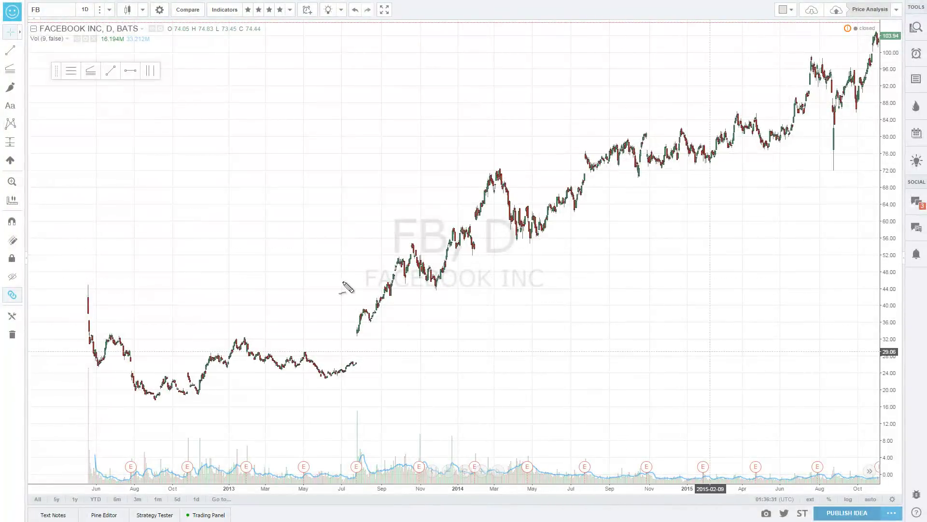
pyautogui.moveTo(316, 378); pyautogui.dragTo(327, 381)
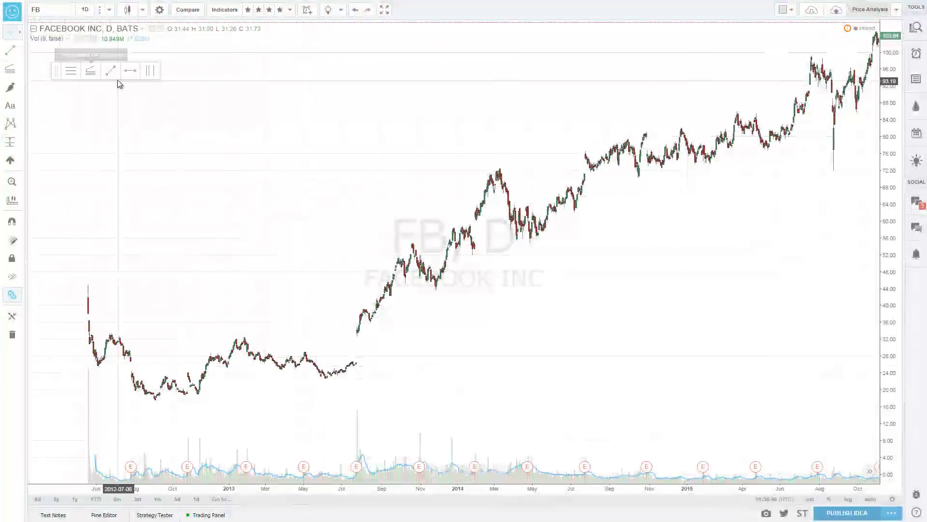
pyautogui.click(150, 71)
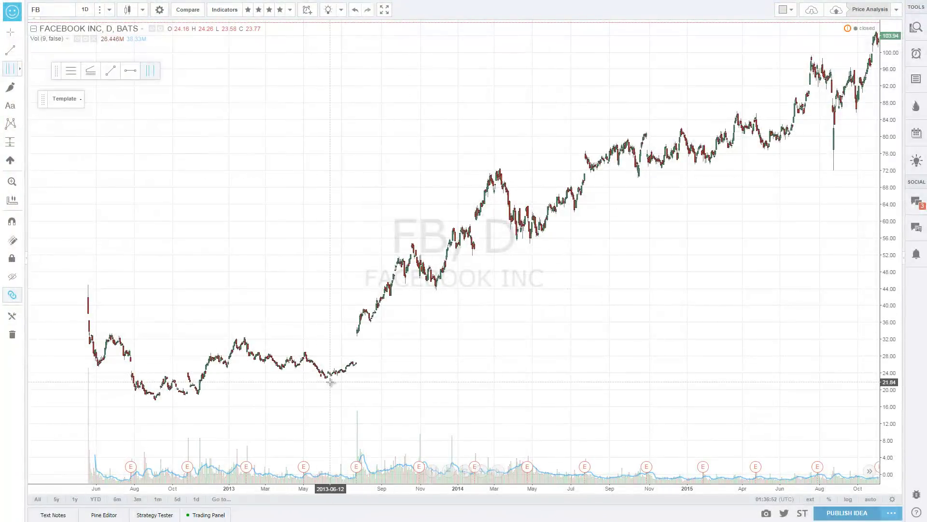
pyautogui.moveTo(329, 381)
pyautogui.mouseDown()
pyautogui.moveTo(500, 160)
pyautogui.moveTo(500, 169)
pyautogui.mouseUp()
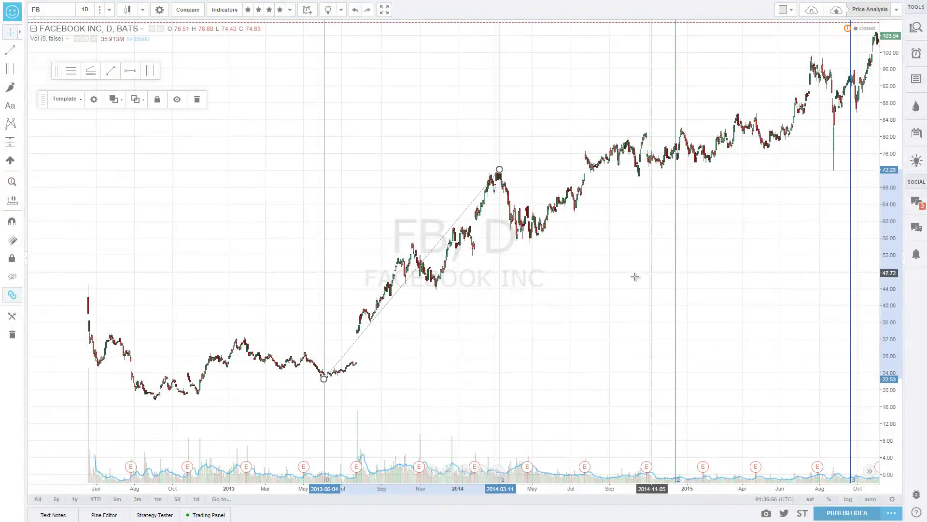
# Sketch a red arrow from time zone line 1 to line 3 and handwrite a note beginning with "Time" below it
pyautogui.scroll(-3, 634, 276)
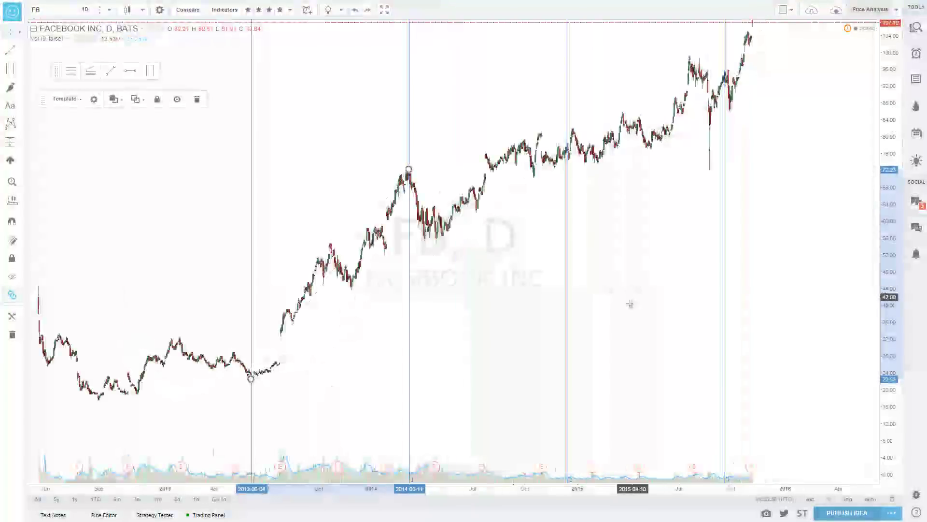
pyautogui.scroll(1, 630, 304)
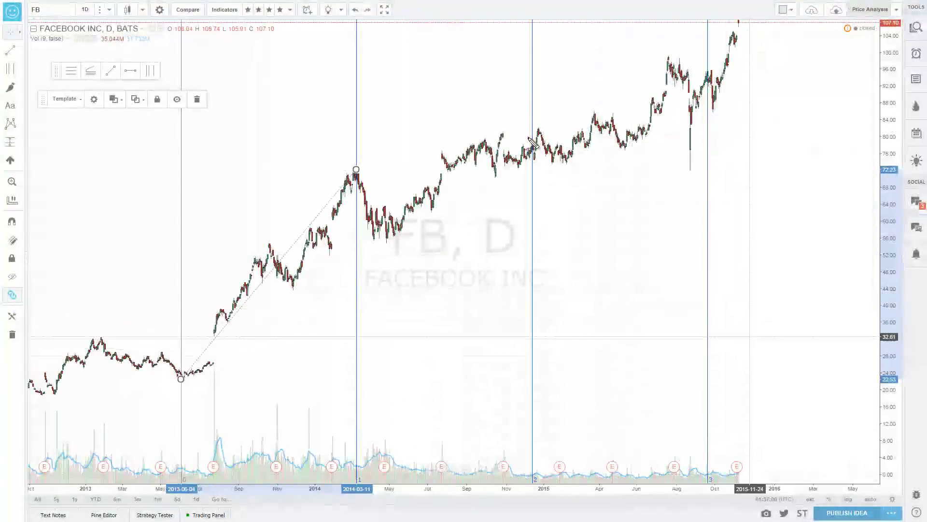
pyautogui.moveTo(356, 299); pyautogui.dragTo(652, 298)
pyautogui.moveTo(670, 285)
pyautogui.mouseDown()
pyautogui.moveTo(714, 310)
pyautogui.moveTo(644, 327)
pyautogui.mouseUp()
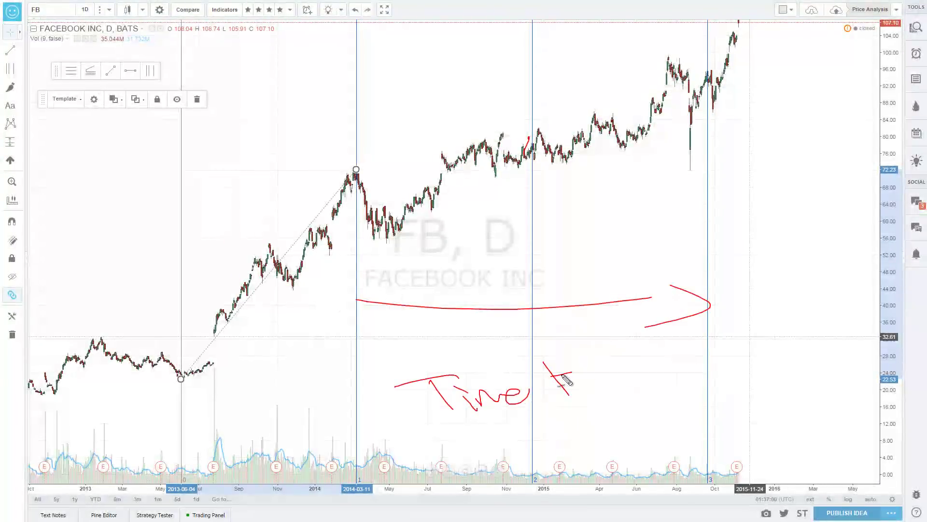
pyautogui.moveTo(604, 377); pyautogui.dragTo(676, 368)
pyautogui.moveTo(679, 371); pyautogui.dragTo(695, 363)
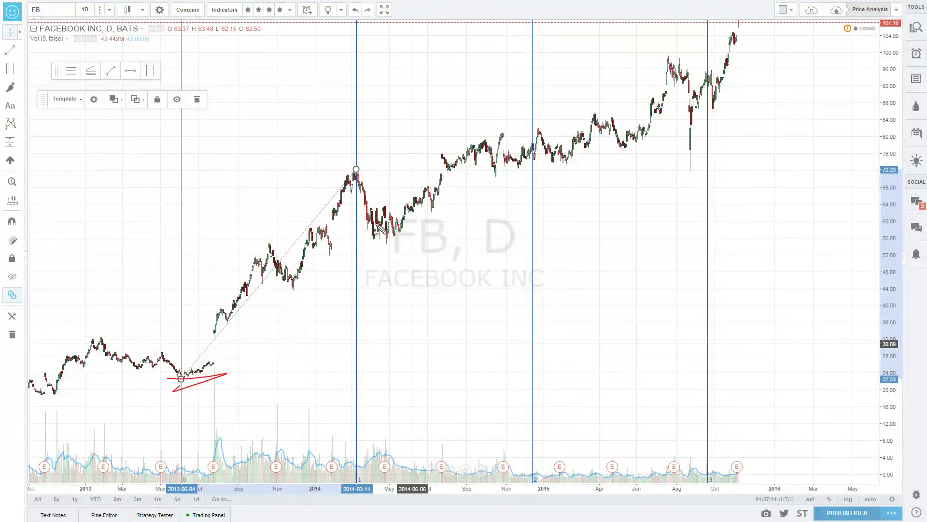
# Mark the March 2014 high, short horizontal levels beneath it, a backward arrow and vertical strokes along the later rally, and clear the ink
pyautogui.moveTo(356, 193); pyautogui.dragTo(363, 184)
pyautogui.moveTo(272, 256); pyautogui.dragTo(346, 251)
pyautogui.moveTo(303, 274); pyautogui.dragTo(339, 283)
pyautogui.moveTo(298, 300); pyautogui.dragTo(349, 306)
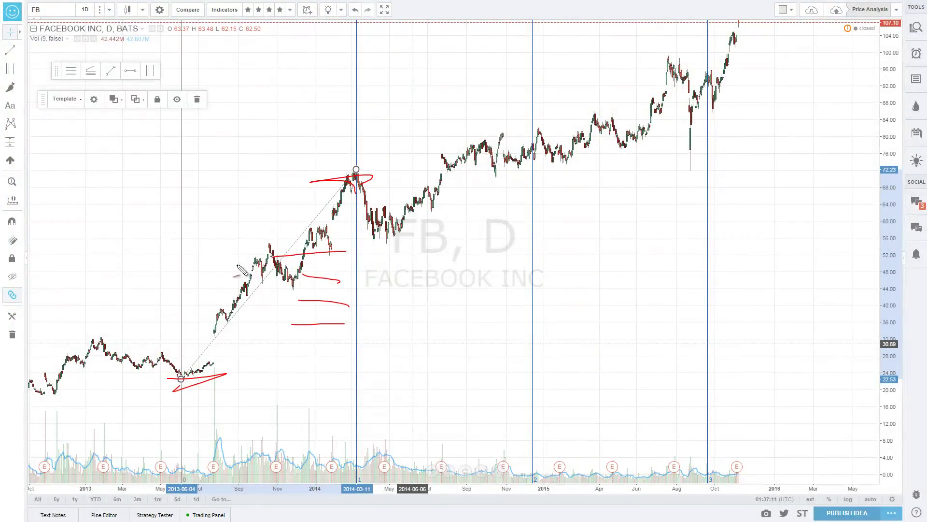
pyautogui.moveTo(245, 247); pyautogui.dragTo(138, 244)
pyautogui.moveTo(78, 317); pyautogui.dragTo(104, 319)
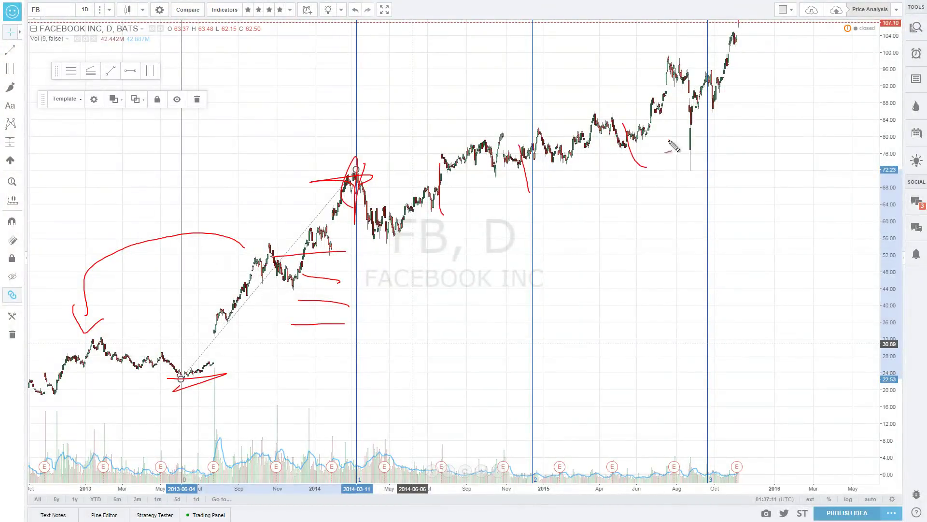
pyautogui.press('e')
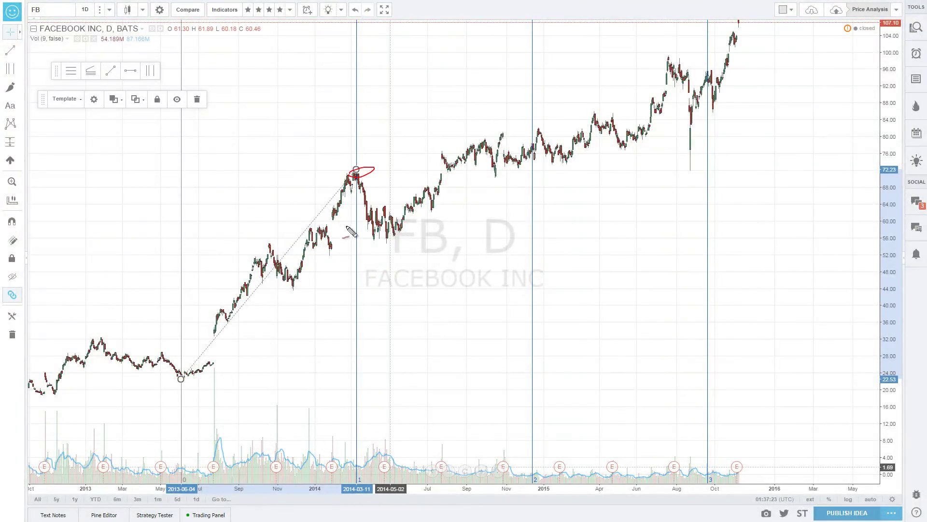
# Sketch the rise from the spring 2014 lows to time zone line 2, mark the decline near line 3, and clear the ink
pyautogui.moveTo(365, 222)
pyautogui.mouseDown()
pyautogui.moveTo(513, 137)
pyautogui.moveTo(532, 142)
pyautogui.mouseUp()
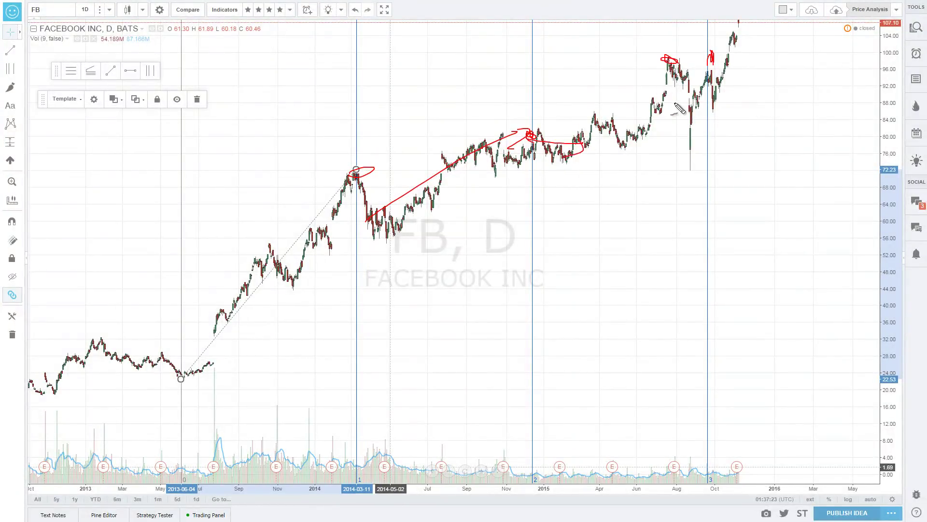
pyautogui.moveTo(678, 109); pyautogui.dragTo(715, 164)
pyautogui.press('e')
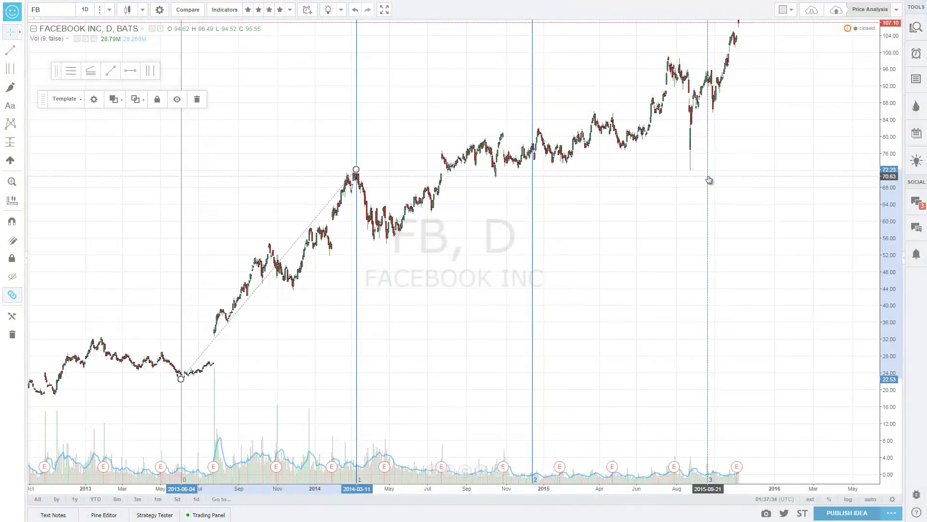
# Deselect the Fib Time Zone and sketch a stroke from around line 3 to the future line 5
pyautogui.click(709, 180)
pyautogui.scroll(-5, 744, 195)
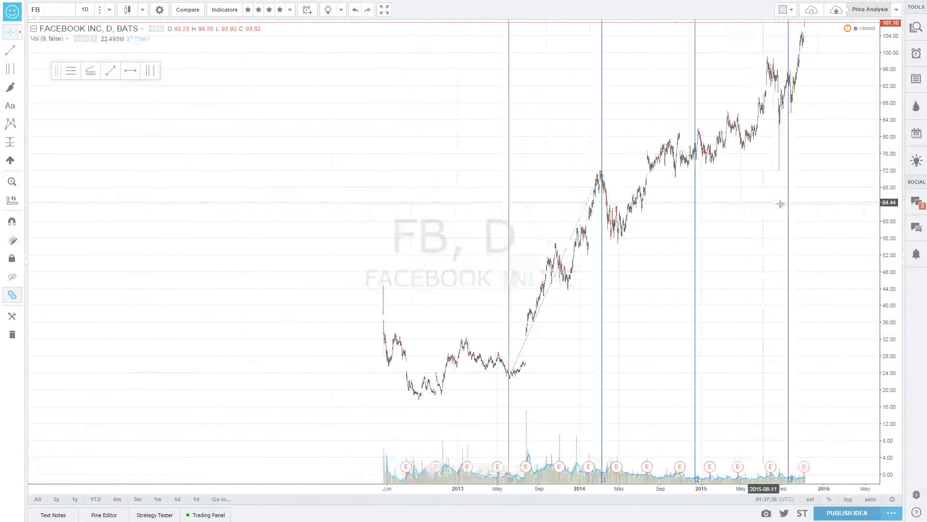
pyautogui.scroll(-1, 797, 211)
pyautogui.moveTo(841, 222); pyautogui.dragTo(597, 230)
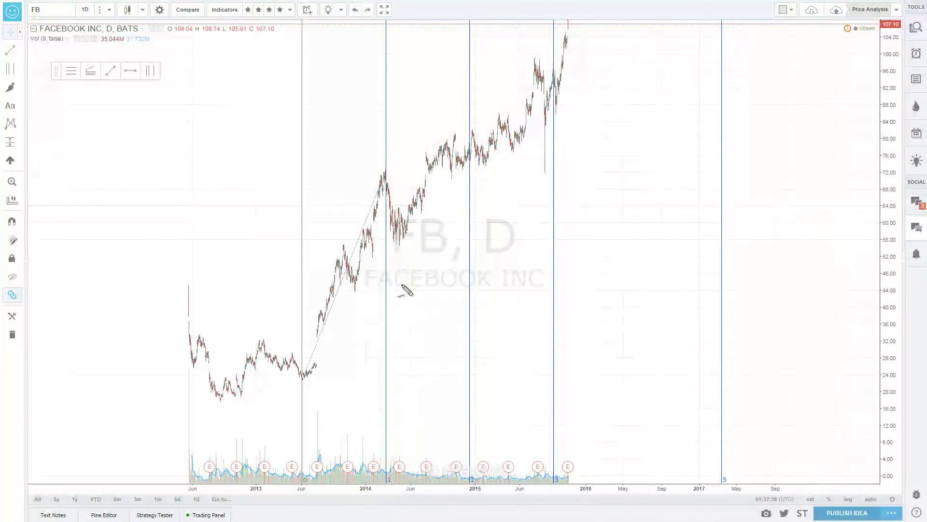
pyautogui.moveTo(536, 328); pyautogui.dragTo(735, 319)
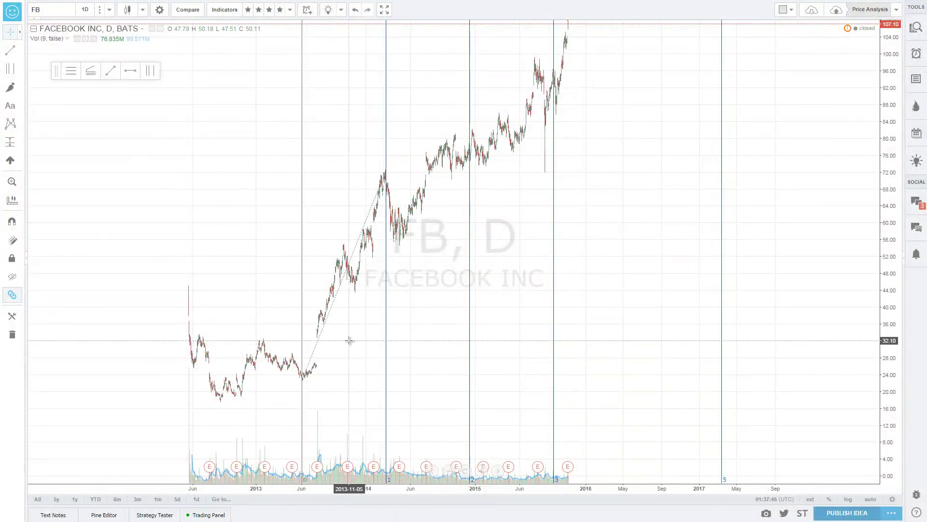
# Circle the Fib Time Zone's starting low, sketch forward arrows between the zone lines out to line 5, and clear the ink
pyautogui.moveTo(310, 380); pyautogui.dragTo(302, 381)
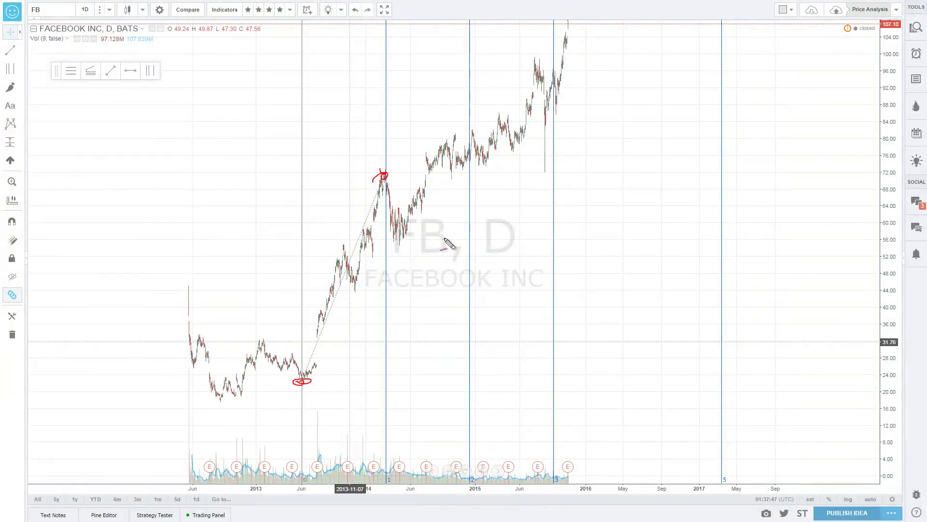
pyautogui.moveTo(546, 240); pyautogui.dragTo(518, 247)
pyautogui.moveTo(568, 233); pyautogui.dragTo(663, 230)
pyautogui.moveTo(662, 214); pyautogui.dragTo(699, 219)
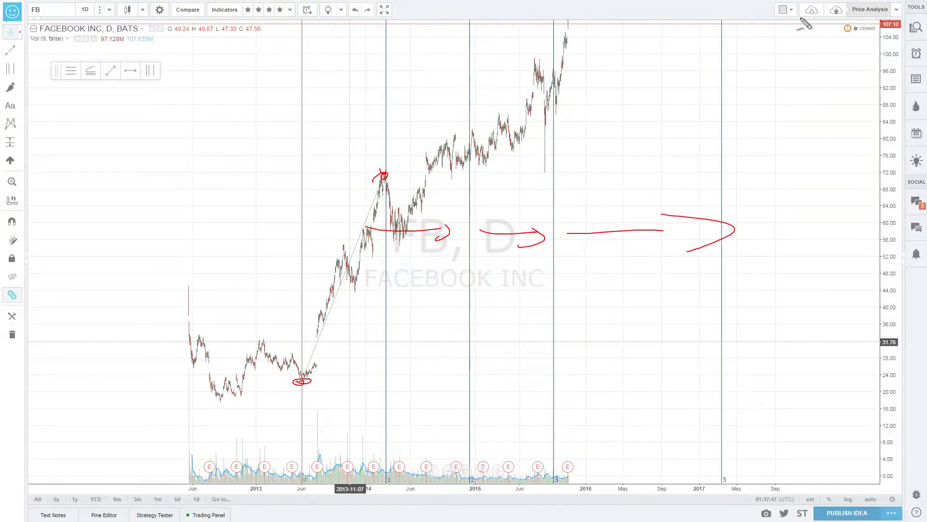
pyautogui.press('Escape')
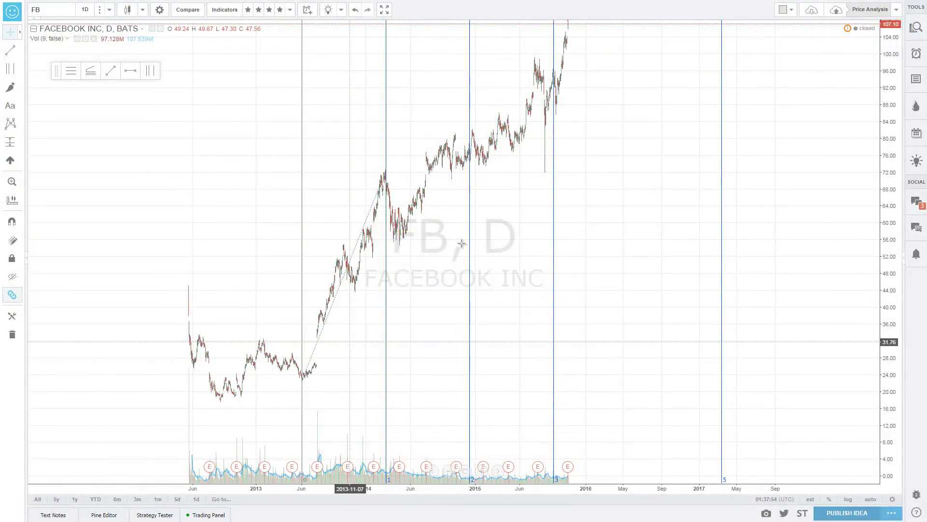
# Remove the Fib Time Zone from the chart
pyautogui.rightClick(388, 146)
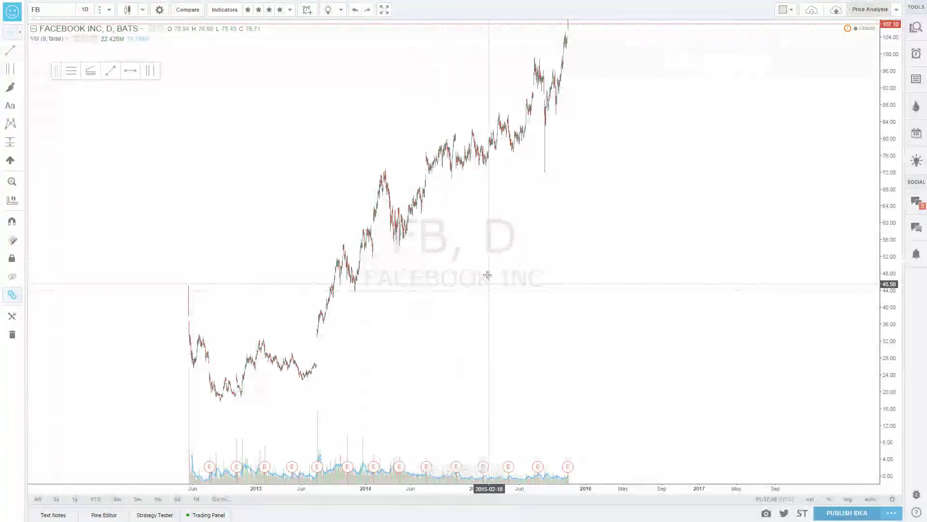
pyautogui.scroll(-2, 472, 249)
pyautogui.scroll(1, 493, 203)
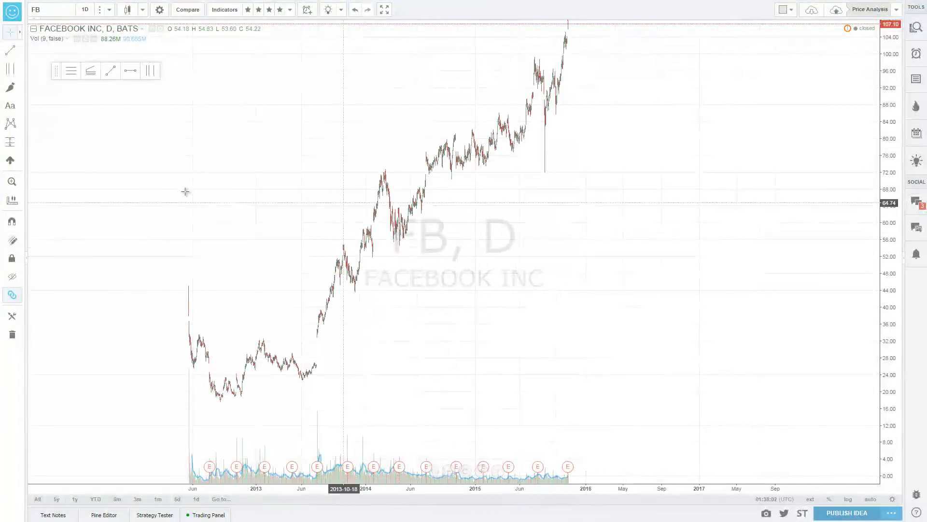
# Switch the Facebook chart to the 15-minute interval and reset the chart view
pyautogui.click(94, 9)
pyautogui.click(110, 69)
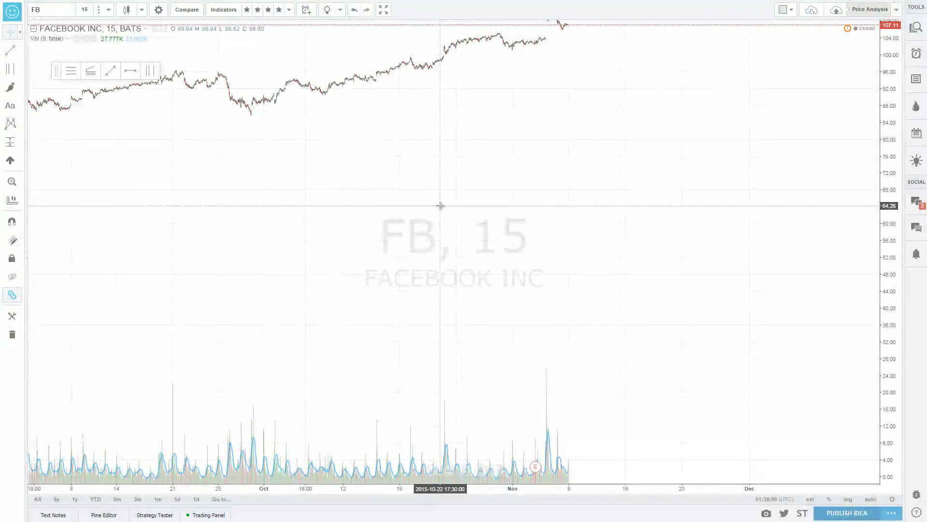
pyautogui.rightClick(631, 208)
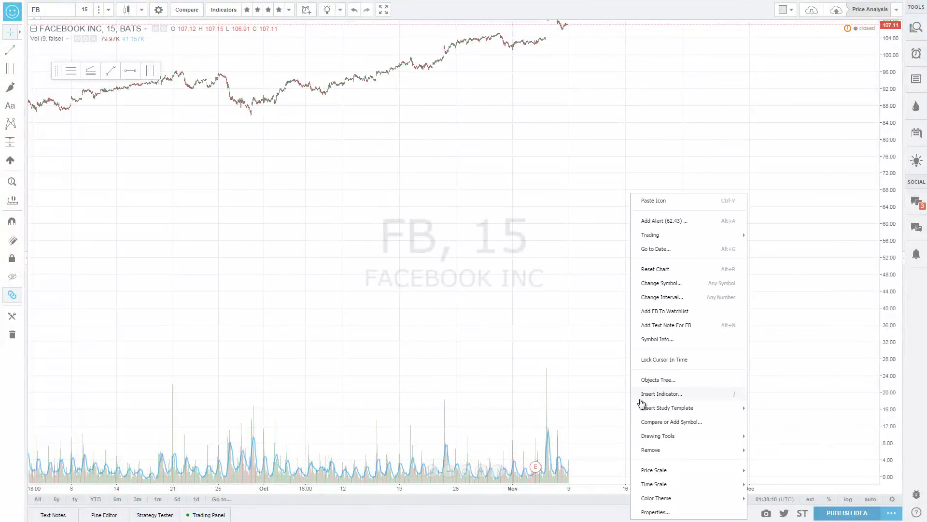
pyautogui.click(690, 270)
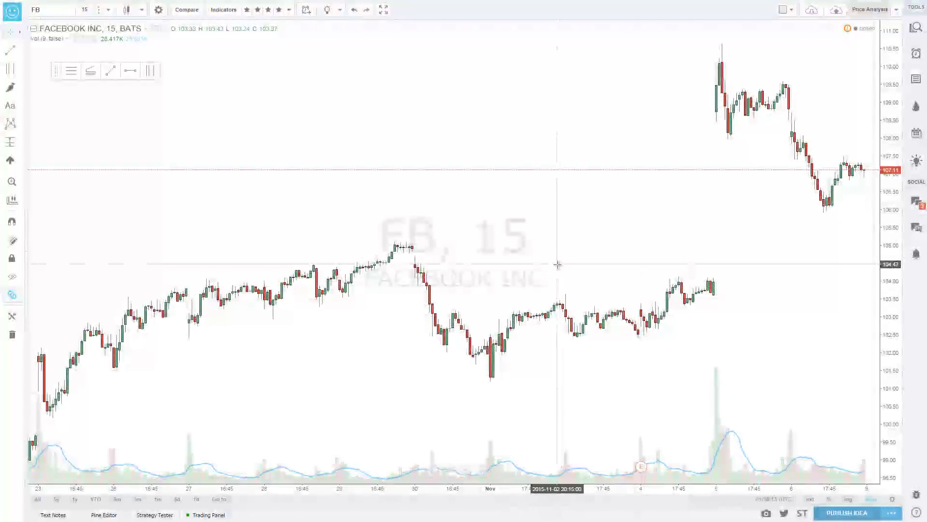
# Underline the 21 October low, sketch the move from it toward the start of November, and clear the ink
pyautogui.scroll(-3, 435, 208)
pyautogui.moveTo(261, 194); pyautogui.dragTo(405, 192)
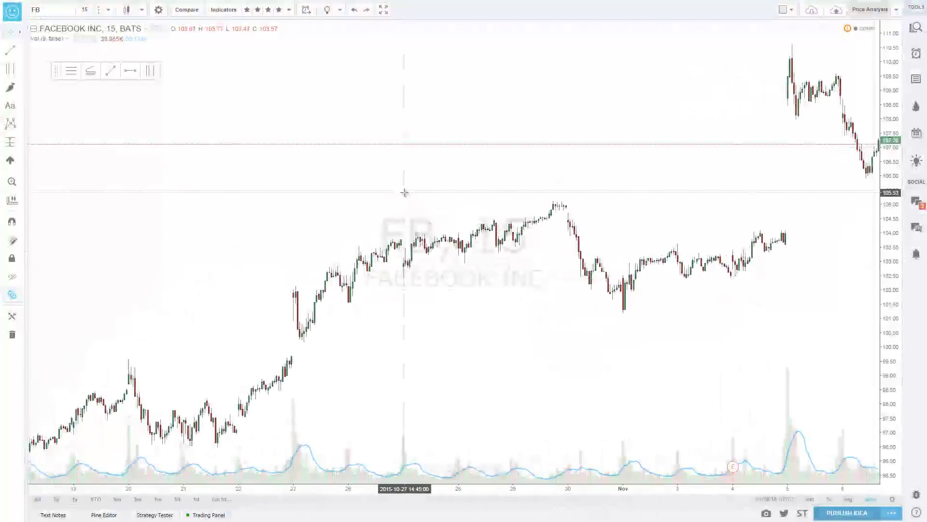
pyautogui.scroll(-3, 405, 192)
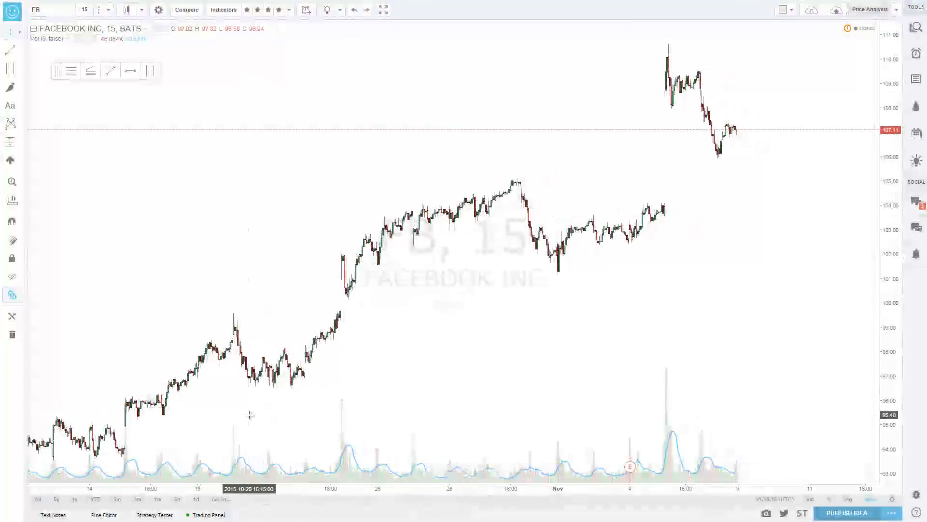
pyautogui.moveTo(264, 387); pyautogui.dragTo(312, 387)
pyautogui.moveTo(292, 386)
pyautogui.mouseDown()
pyautogui.moveTo(389, 228)
pyautogui.moveTo(513, 210)
pyautogui.moveTo(557, 246)
pyautogui.mouseUp()
pyautogui.press('Escape')
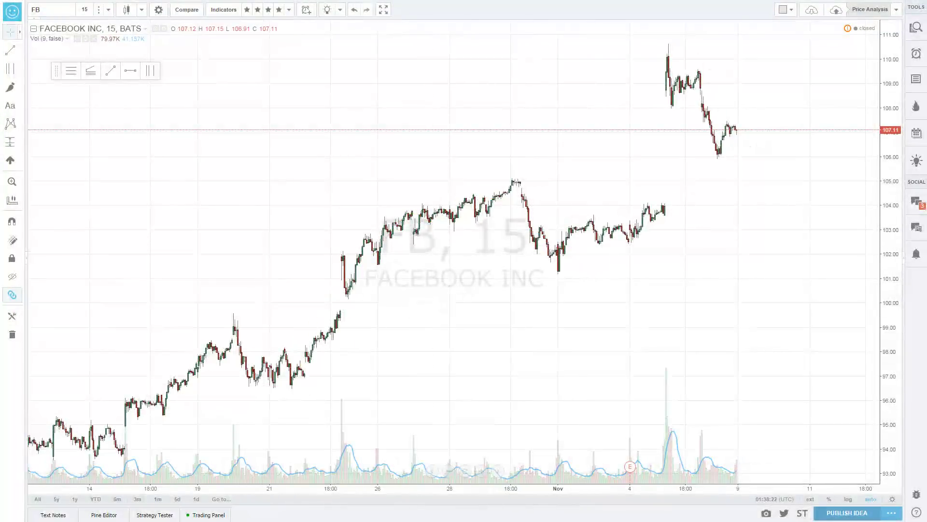
# Draw a Fib Retracement from the 21 October low at 96.38 up to 104.94, extending it past the latest candles
pyautogui.click(71, 71)
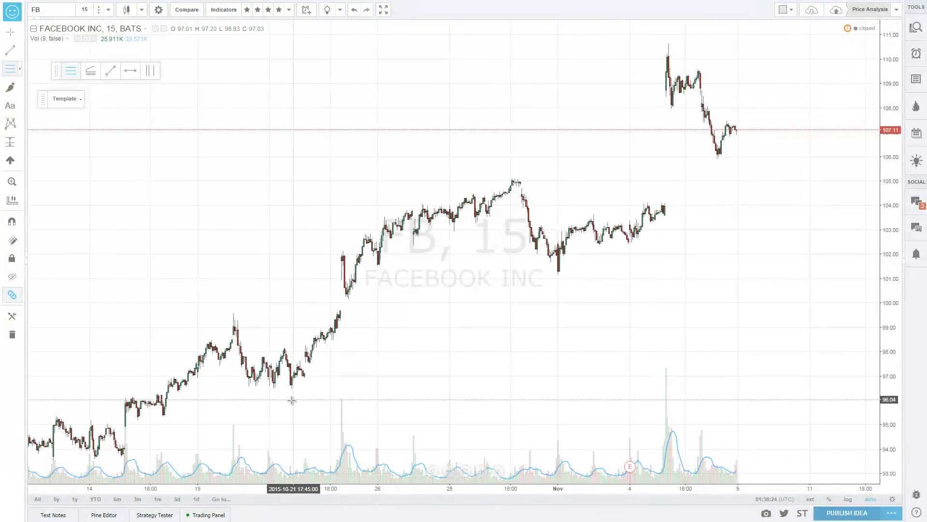
pyautogui.click(269, 391)
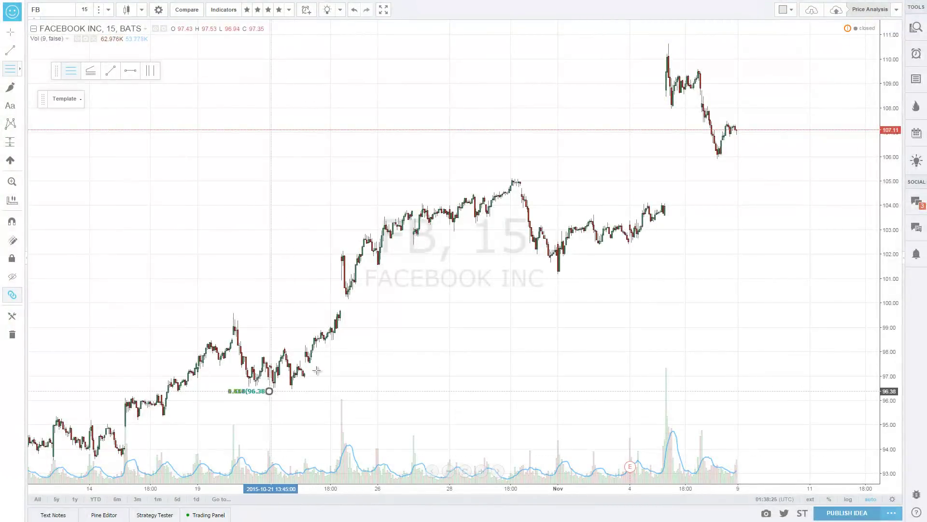
pyautogui.click(767, 182)
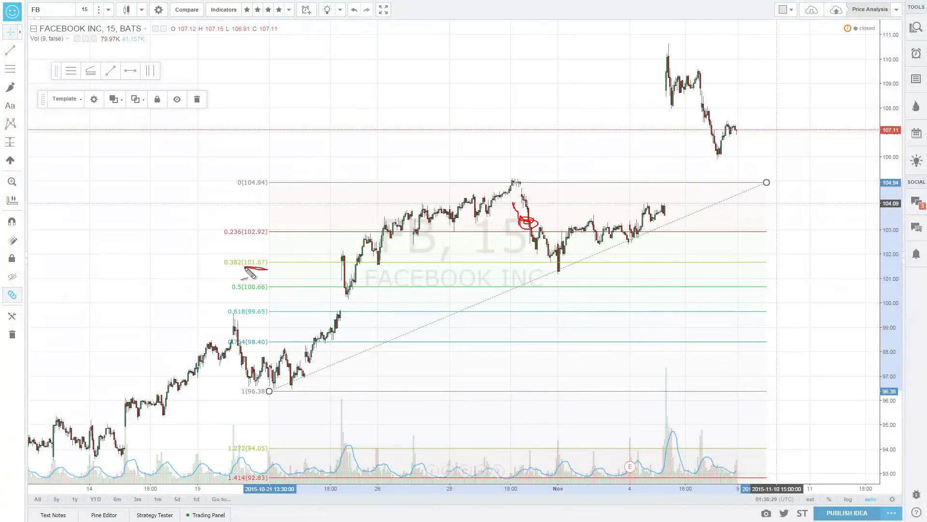
# Circle the 0.382 (101.67) retracement level's label in red and clear the ink
pyautogui.moveTo(245, 268); pyautogui.dragTo(224, 266)
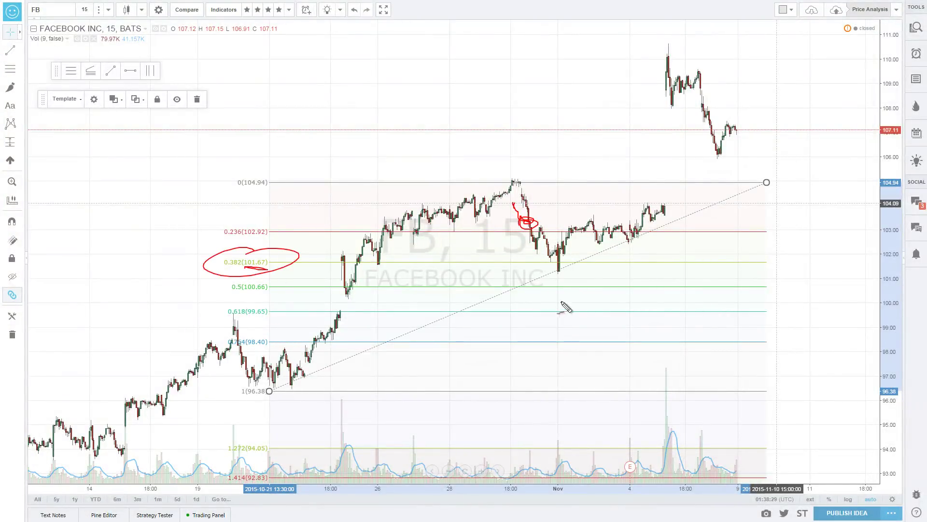
pyautogui.press('Escape')
pyautogui.hotkey('ctrl', 'shift', 'd')
# Underline the early-November low at the 0.382 level, mark where that level meets the earlier rally, and clear the ink
pyautogui.moveTo(567, 257)
pyautogui.mouseDown()
pyautogui.moveTo(592, 260)
pyautogui.moveTo(539, 264)
pyautogui.mouseUp()
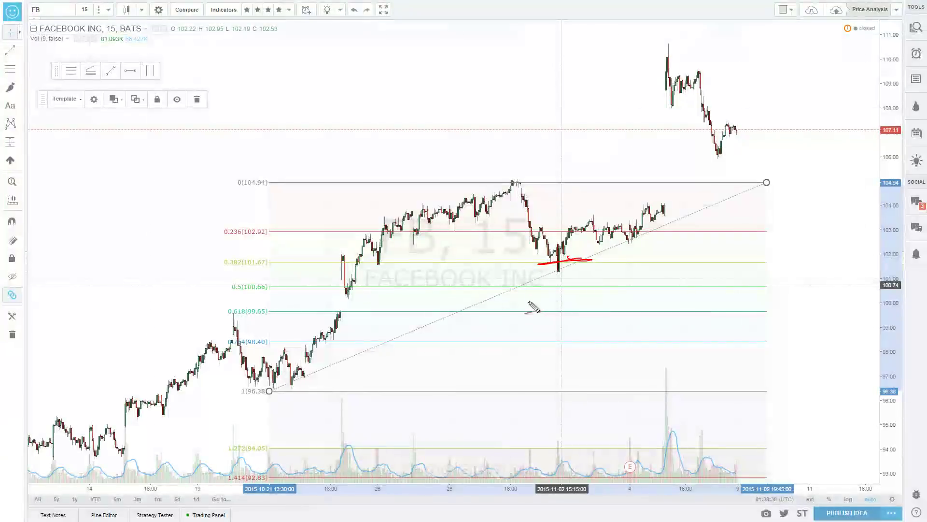
pyautogui.moveTo(351, 268)
pyautogui.mouseDown()
pyautogui.moveTo(357, 257)
pyautogui.moveTo(397, 261)
pyautogui.mouseUp()
pyautogui.moveTo(566, 274)
pyautogui.mouseDown()
pyautogui.moveTo(571, 264)
pyautogui.moveTo(571, 272)
pyautogui.mouseUp()
pyautogui.press('Escape')
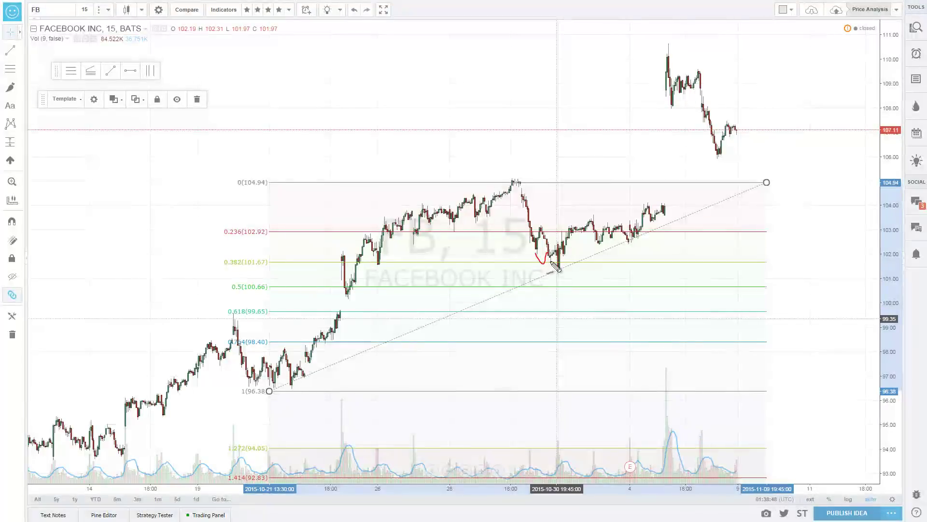
# Sketch the rebound from the 0.382 level and the advance through early November in red, and clear the ink
pyautogui.moveTo(563, 264); pyautogui.dragTo(597, 217)
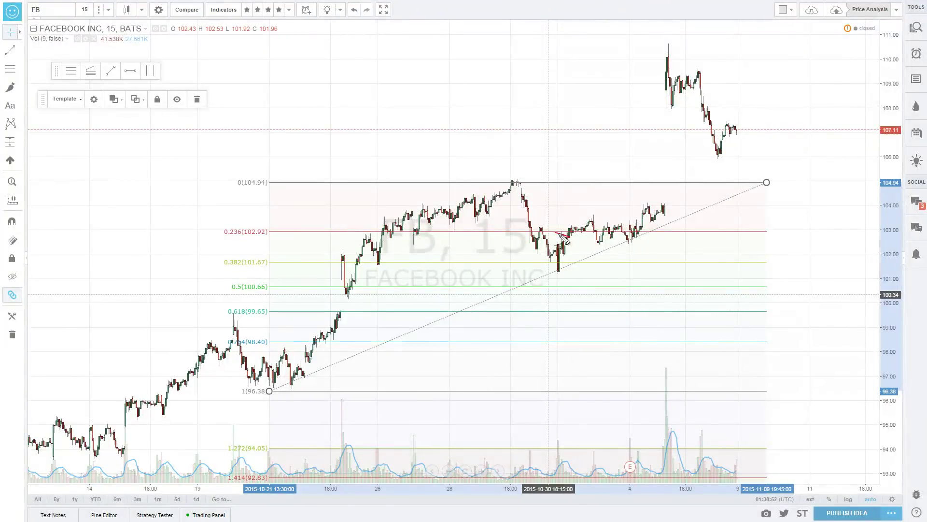
pyautogui.moveTo(562, 236); pyautogui.dragTo(507, 272)
pyautogui.moveTo(609, 380); pyautogui.dragTo(613, 381)
pyautogui.moveTo(488, 306)
pyautogui.mouseDown()
pyautogui.moveTo(536, 330)
pyautogui.moveTo(589, 396)
pyautogui.moveTo(621, 319)
pyautogui.moveTo(684, 231)
pyautogui.moveTo(613, 265)
pyautogui.moveTo(708, 230)
pyautogui.mouseUp()
pyautogui.moveTo(650, 242); pyautogui.dragTo(646, 252)
pyautogui.moveTo(666, 217); pyautogui.dragTo(723, 202)
pyautogui.press('Escape')
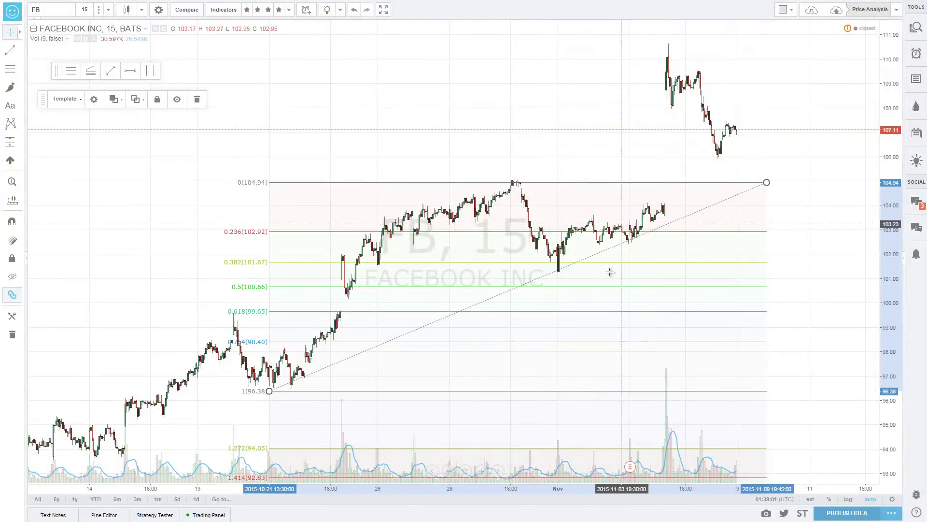
# Circle the low at the 0.382 level, draw an arrow from it to the latest swing low near 106, and clear the ink
pyautogui.moveTo(553, 257)
pyautogui.mouseDown()
pyautogui.moveTo(566, 261)
pyautogui.moveTo(705, 180)
pyautogui.mouseUp()
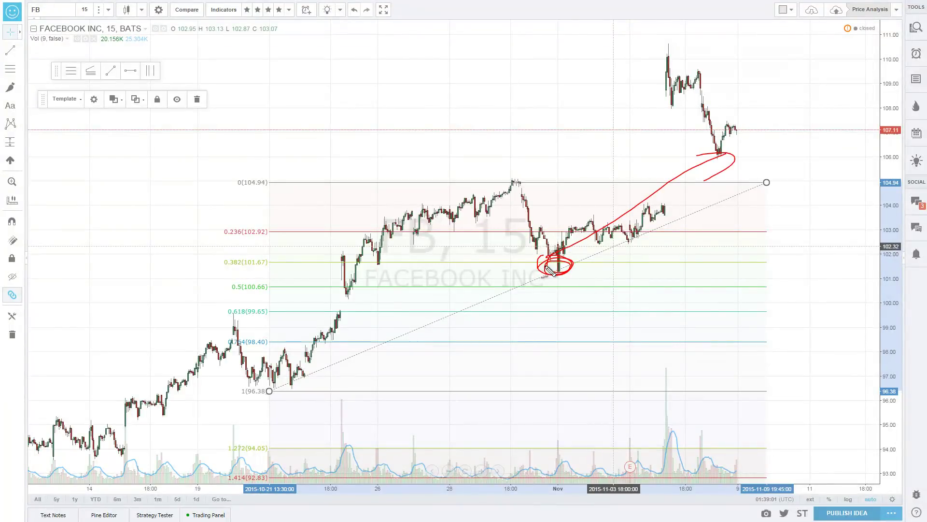
pyautogui.press('Escape')
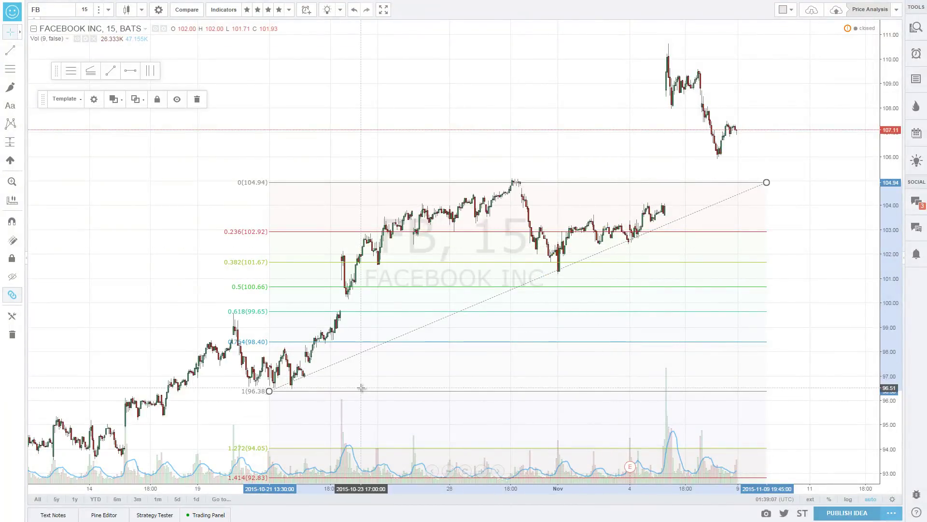
# Handwrite "15" above the late-October rally, trace the move from the 21–22 October low to the latest swing low, and clear the ink
pyautogui.moveTo(338, 155); pyautogui.dragTo(349, 176)
pyautogui.moveTo(350, 152); pyautogui.dragTo(376, 164)
pyautogui.moveTo(374, 134); pyautogui.dragTo(345, 144)
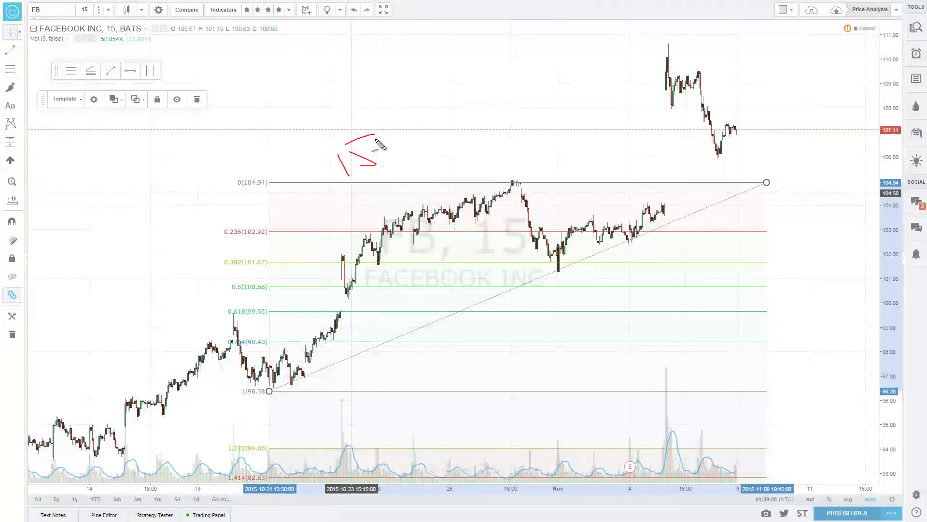
pyautogui.moveTo(357, 358); pyautogui.dragTo(362, 357)
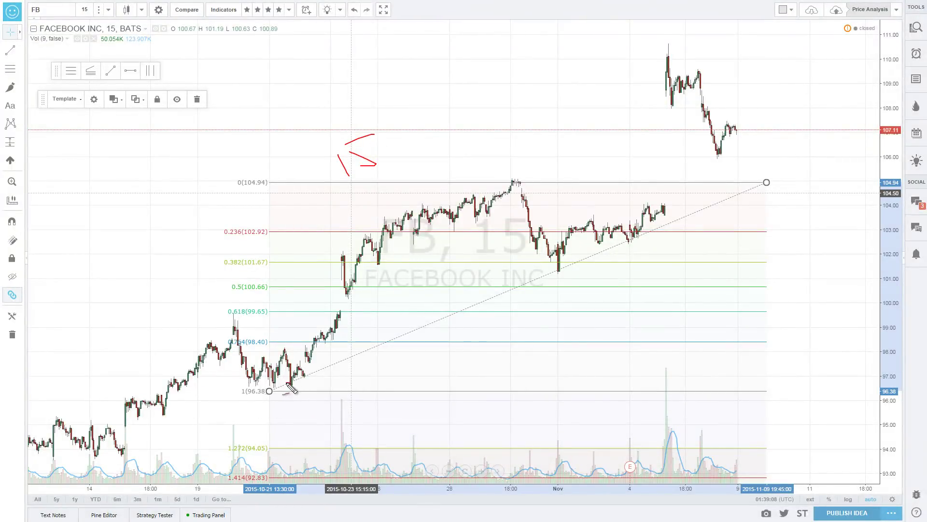
pyautogui.moveTo(297, 381)
pyautogui.mouseDown()
pyautogui.moveTo(473, 213)
pyautogui.moveTo(531, 185)
pyautogui.moveTo(559, 269)
pyautogui.moveTo(719, 156)
pyautogui.mouseUp()
pyautogui.press('Escape')
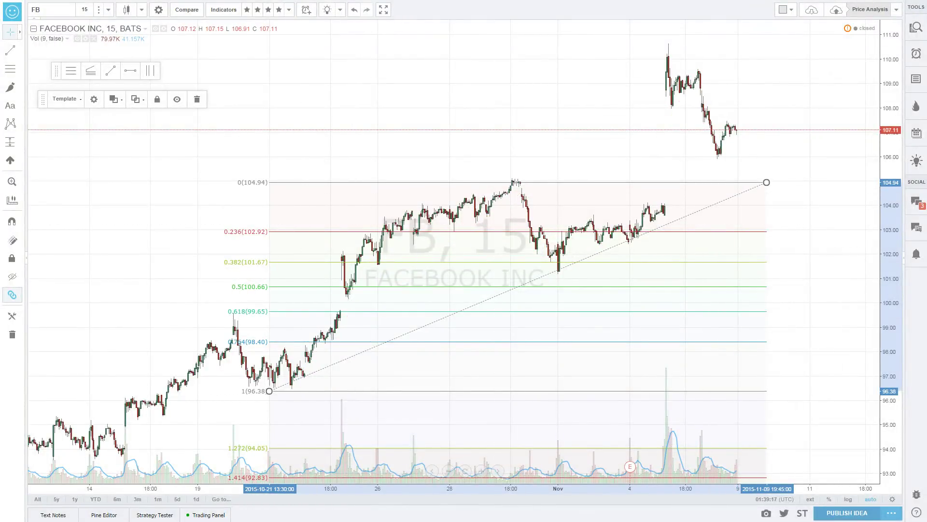
# Remove the Fib Retracement drawing from the 15-minute chart
pyautogui.rightClick(300, 182)
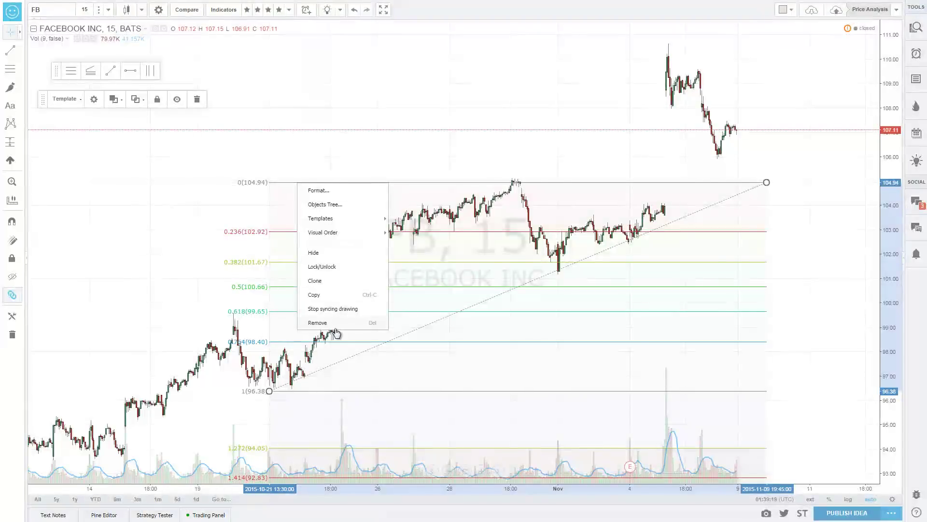
pyautogui.click(317, 317)
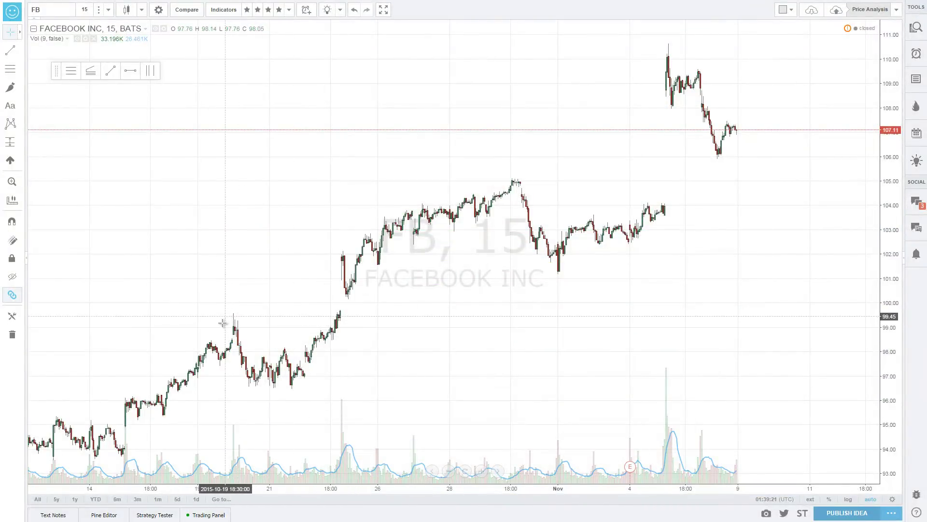